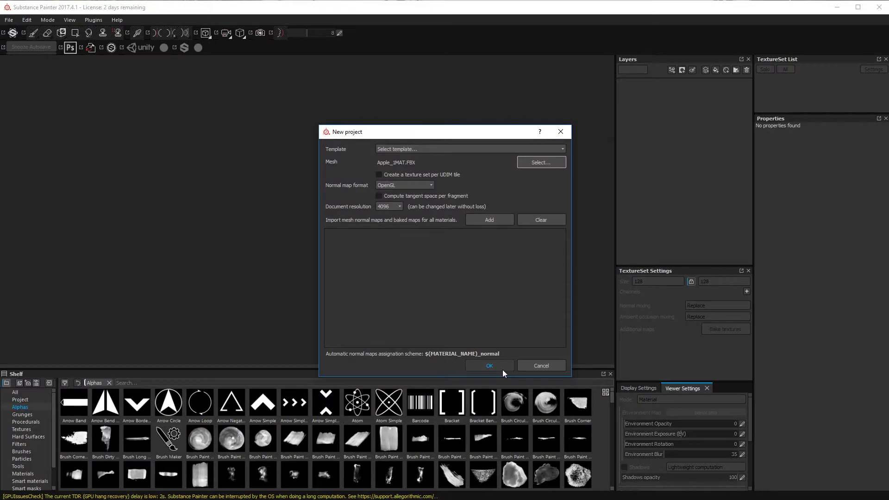
Step: Create the project from the Apple_1MAT.FBX mesh at 4096 resolution and delete its default paint layer
click(489, 365)
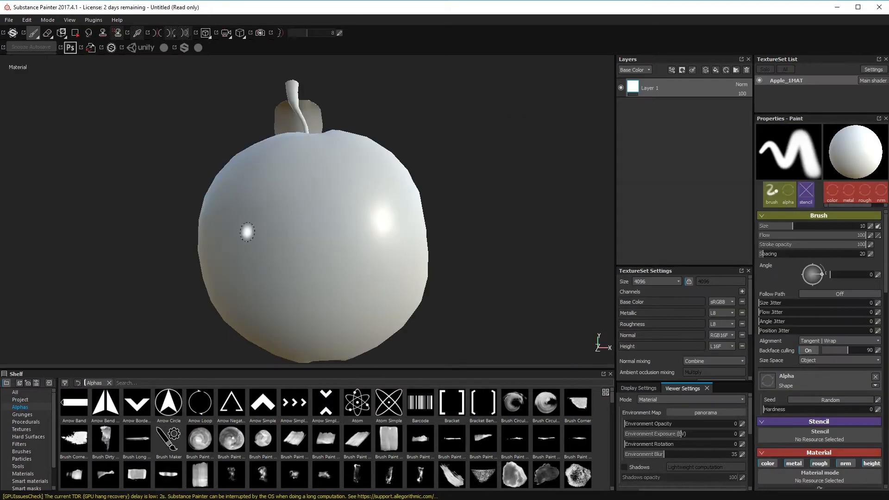
alt+drag(377, 264, 602, 250)
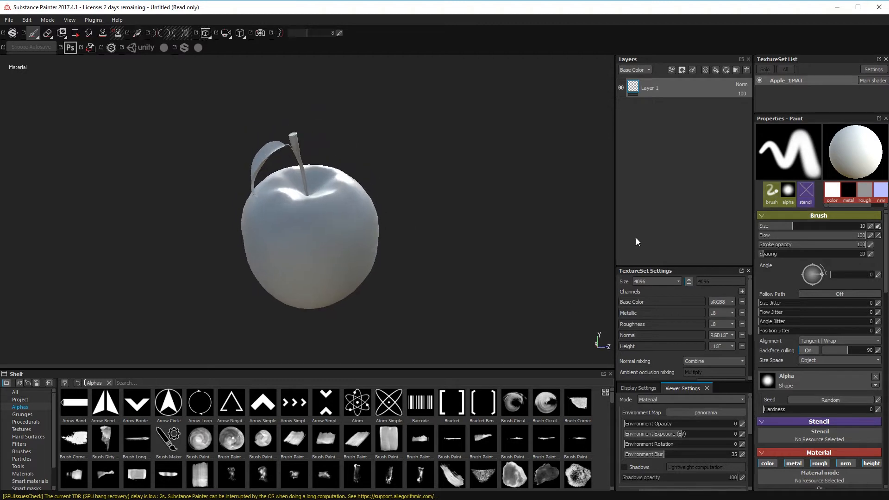
drag(656, 268, 657, 245)
key(Delete)
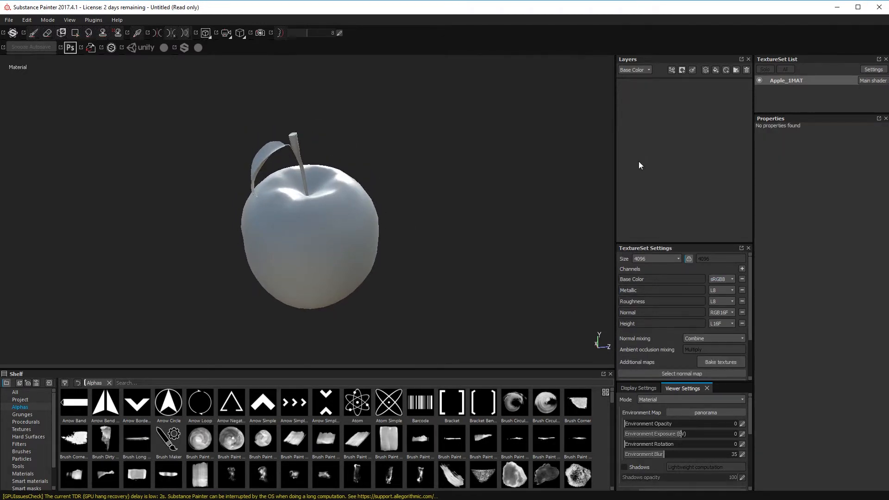
Step: Add an Ambient occlusion channel to the Apple_1MAT texture set
click(740, 269)
click(774, 281)
scroll(663, 361, down, 2)
scroll(654, 360, up, 2)
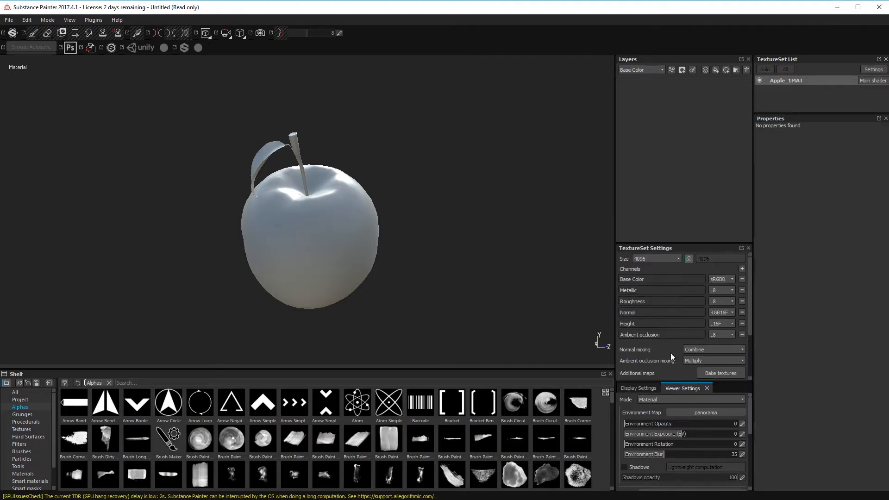
click(741, 269)
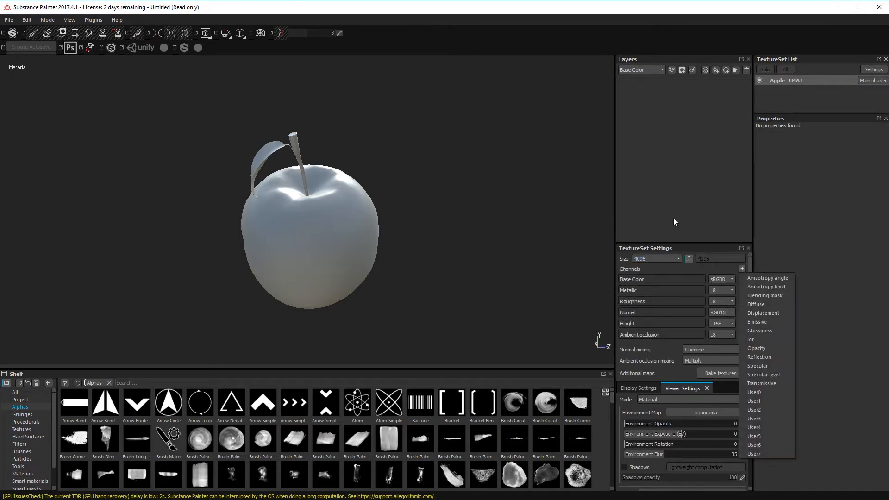
click(719, 266)
Step: Bake the Apple_1MAT textures with the ID baker's color source set to Material Color
click(720, 373)
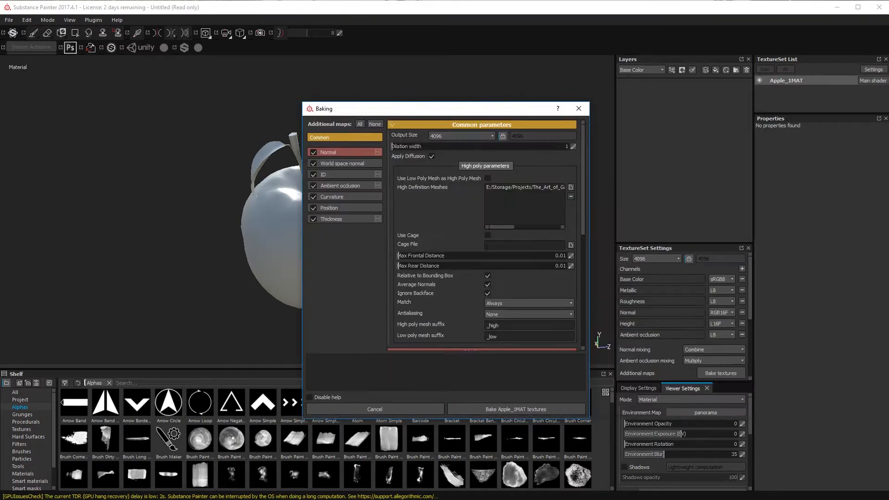
scroll(483, 264, down, 5)
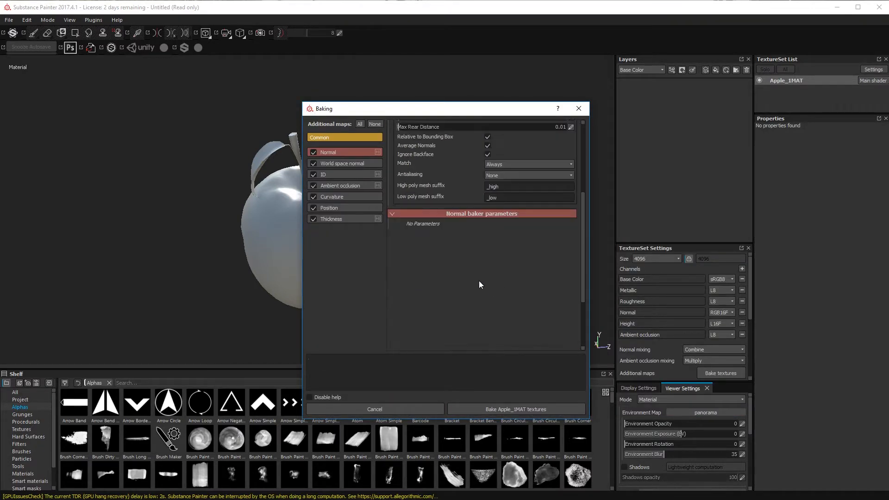
scroll(479, 281, up, 3)
click(333, 176)
click(475, 136)
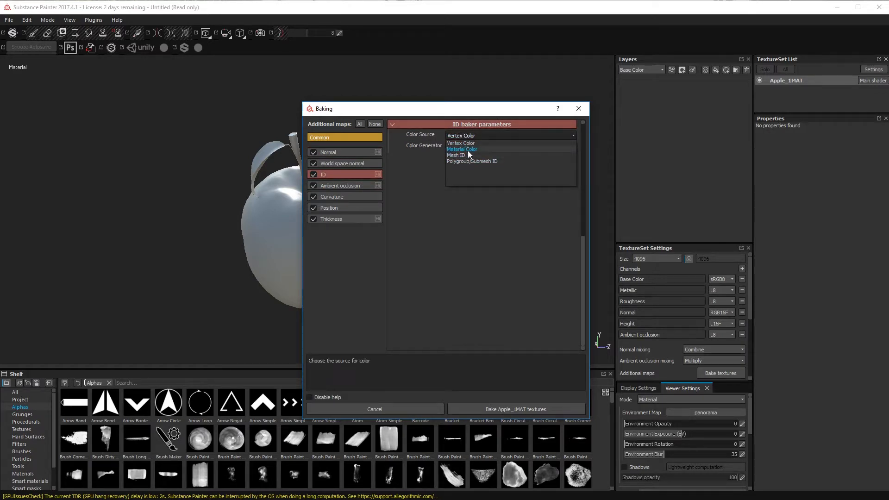
click(460, 150)
click(510, 409)
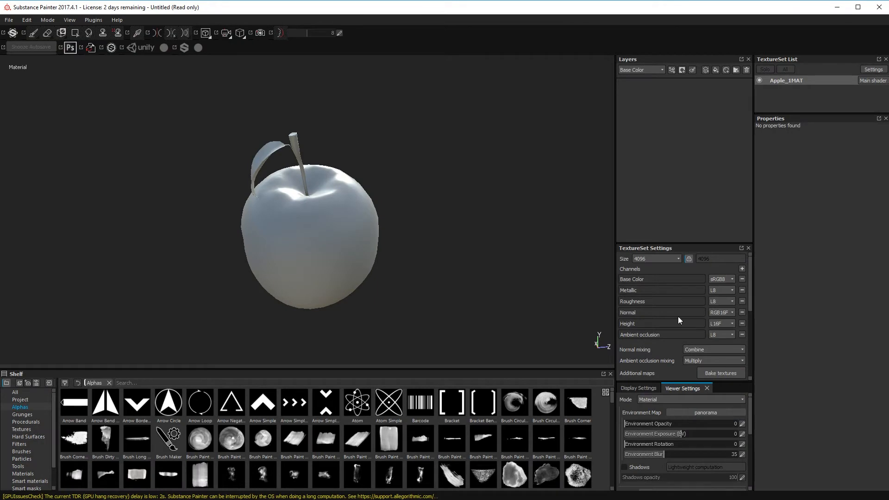
Step: Examine the baked additional maps of Apple_1MAT, previewing the color map used for ID
scroll(678, 316, down, 3)
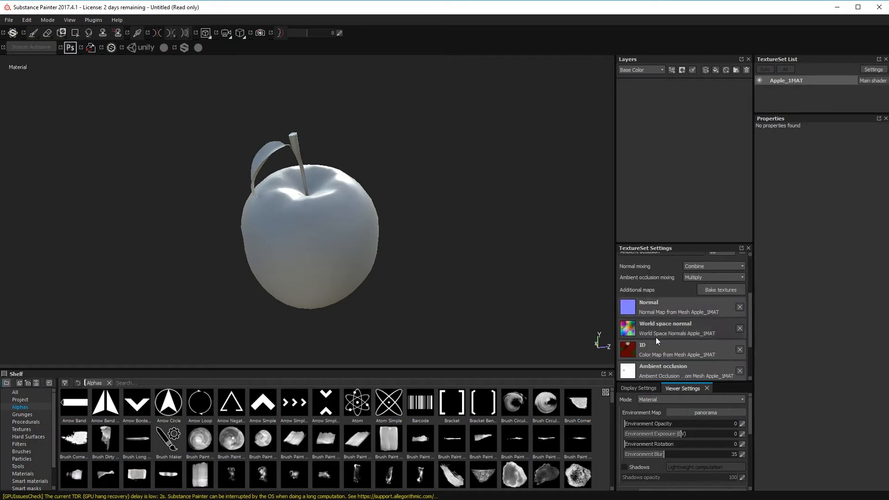
click(623, 347)
mouse_move(656, 374)
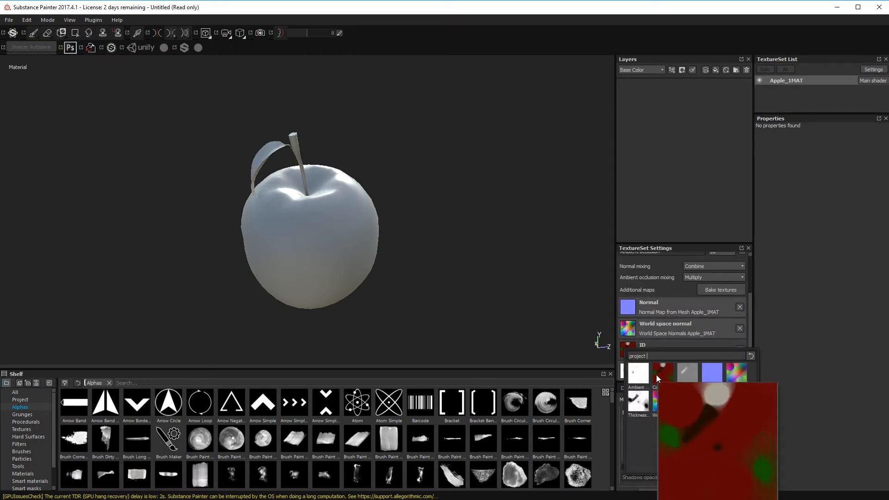
click(657, 374)
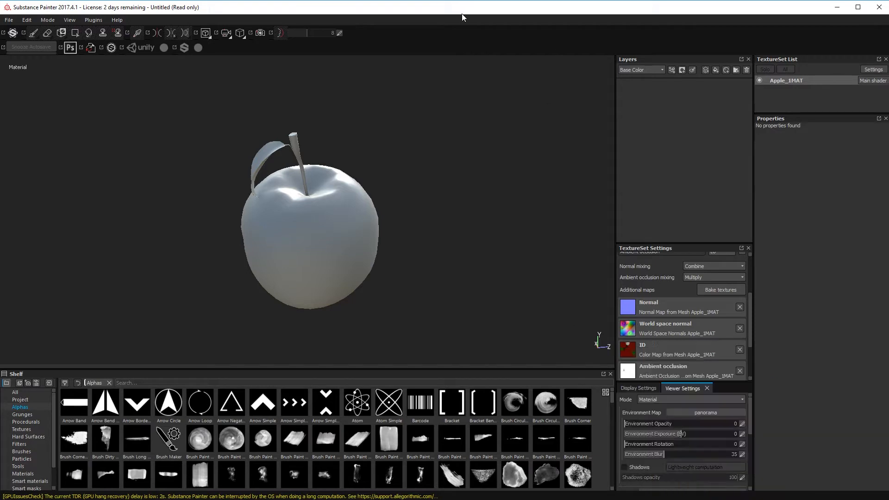
scroll(646, 330, down, 1)
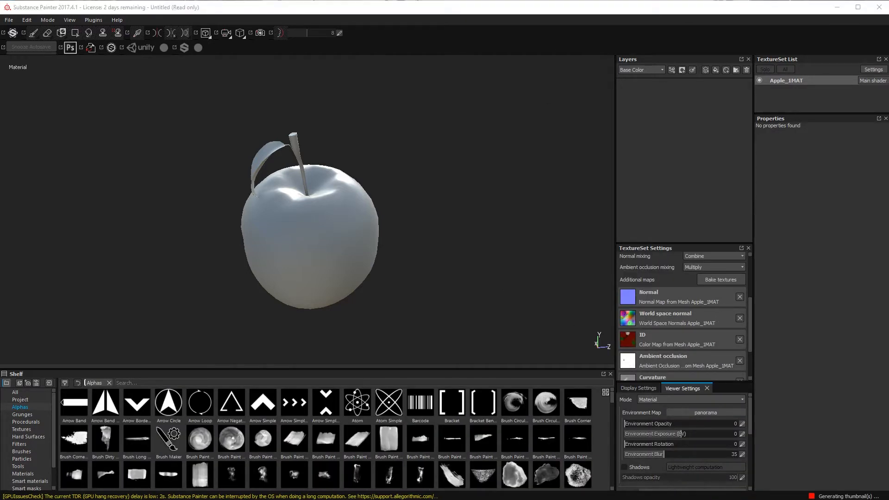
Step: Add a new paint layer with a mask to the empty layer stack
right_click(673, 133)
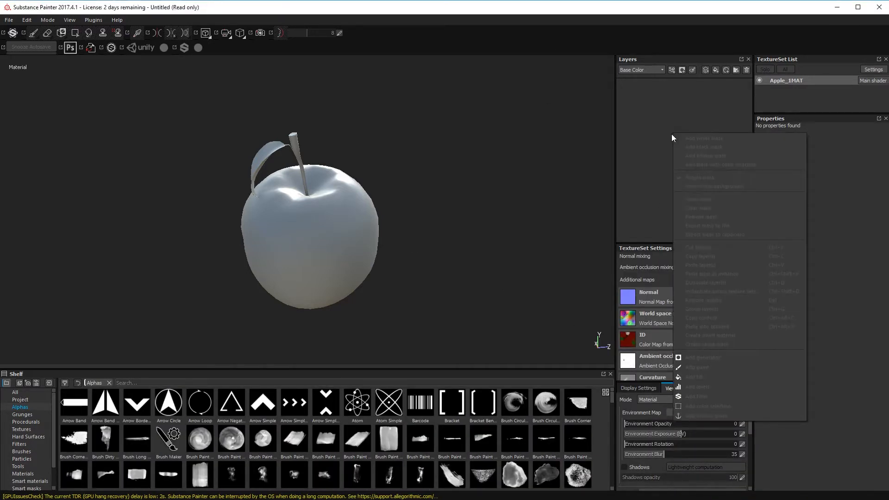
click(666, 104)
click(705, 70)
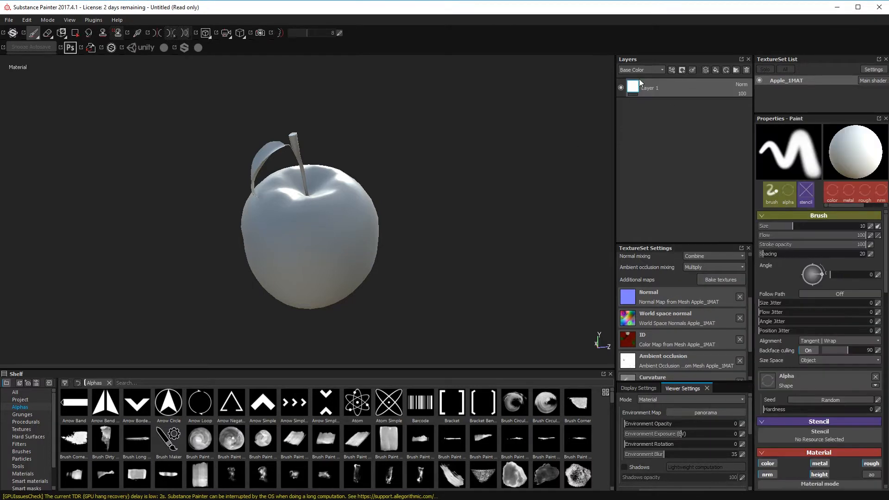
right_click(634, 90)
click(656, 104)
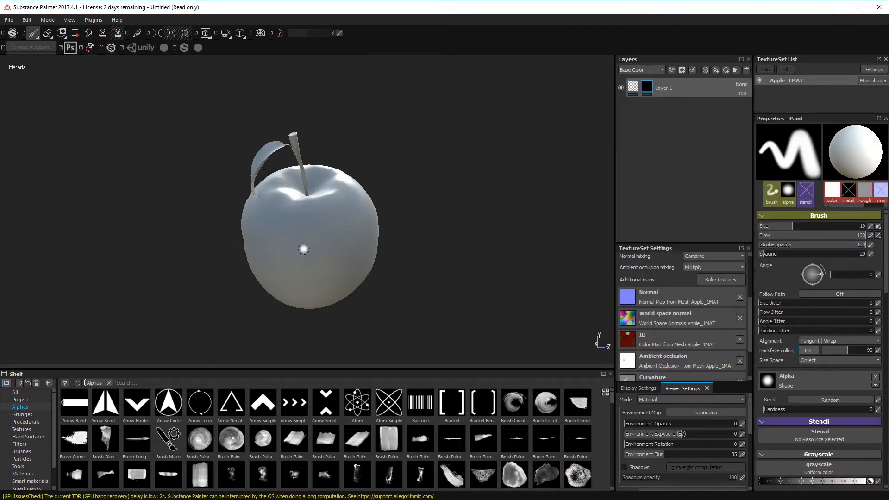
right_click(666, 87)
click(700, 125)
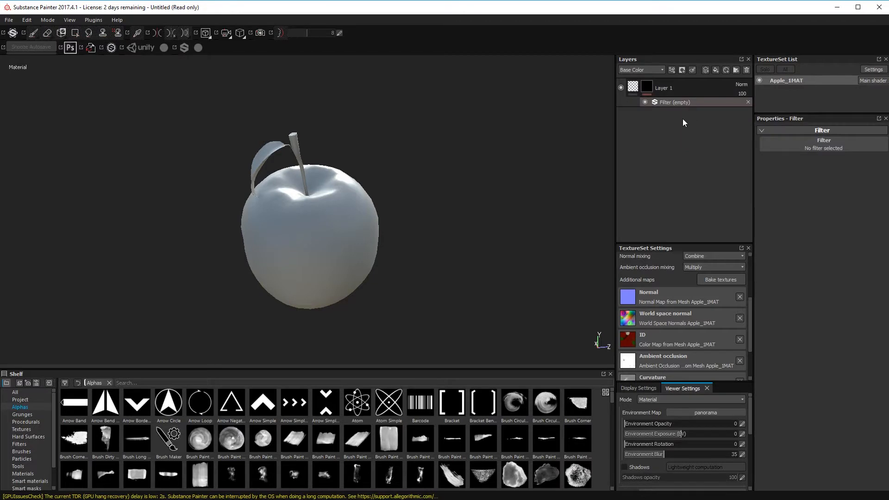
key(ctrl+z)
Step: Add a color selection to the layer's mask and pick the apple body's red from the ID map
click(672, 70)
click(694, 129)
click(869, 203)
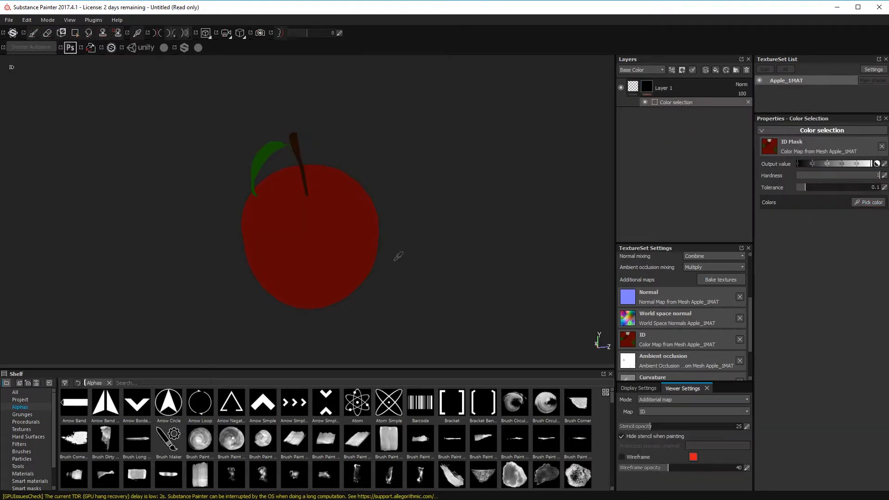
click(362, 313)
alt+drag(581, 148, 438, 282)
click(868, 203)
click(461, 195)
alt+middle_drag(514, 250, 465, 285)
alt+drag(464, 285, 432, 250)
key(1)
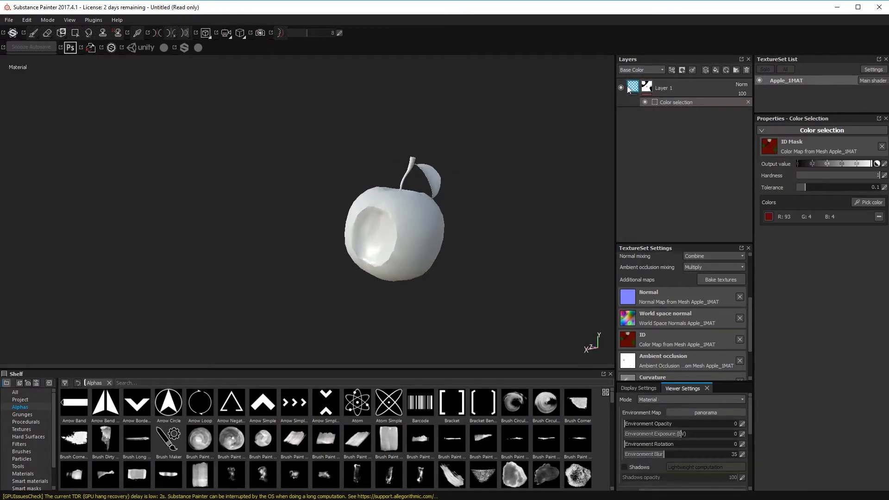
Step: Set the brush's base color for the masked layer to a saturated red (R 0.391, G 0, B 0)
scroll(819, 393, down, 2)
scroll(818, 392, down, 3)
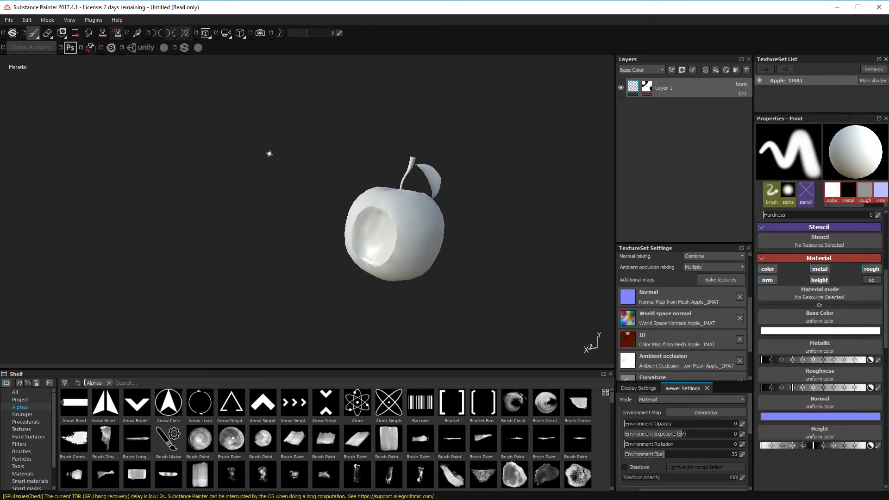
alt+middle_drag(337, 199, 278, 204)
scroll(357, 238, up, 3)
scroll(357, 238, down, 2)
alt+middle_drag(389, 256, 408, 242)
alt+right_drag(519, 236, 519, 219)
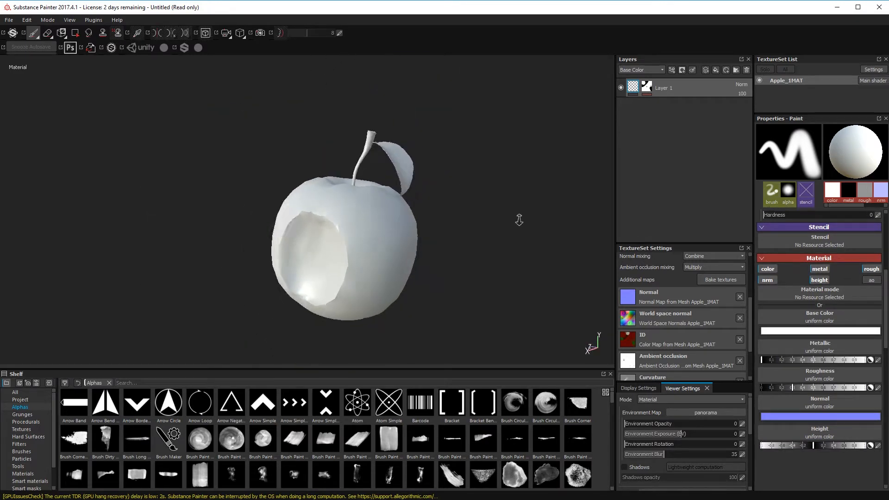
alt+drag(519, 220, 377, 278)
click(791, 332)
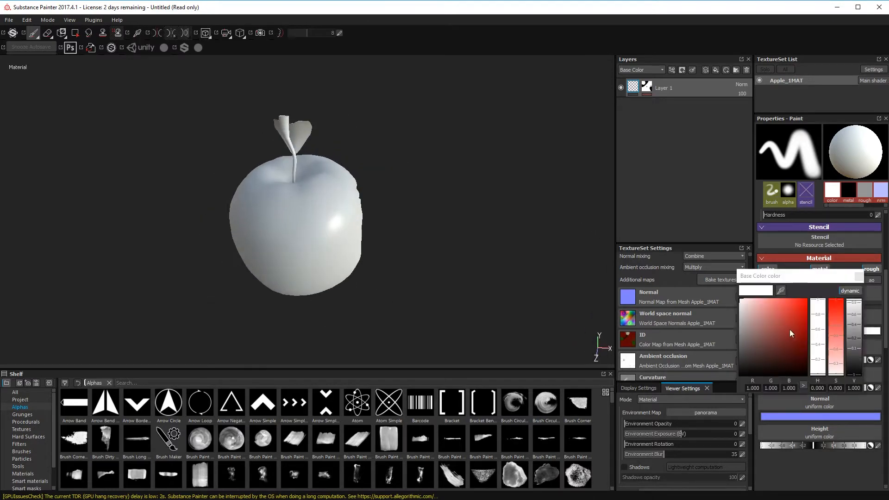
drag(791, 331, 812, 328)
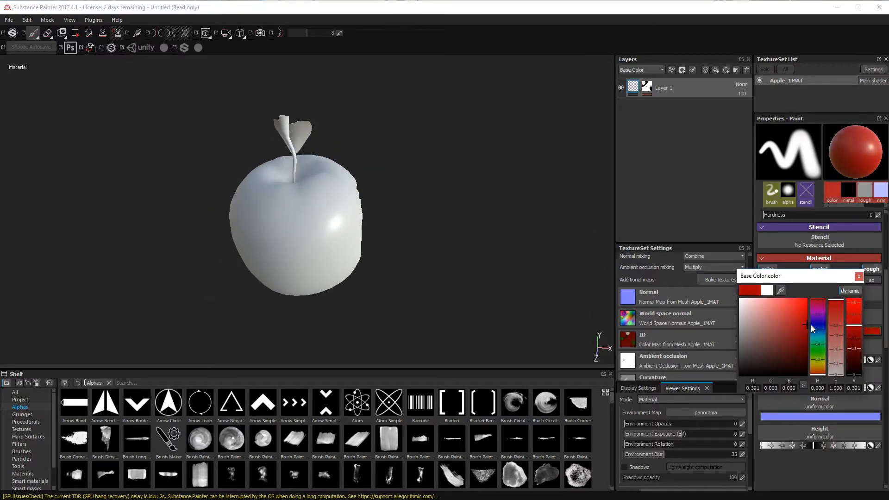
click(858, 277)
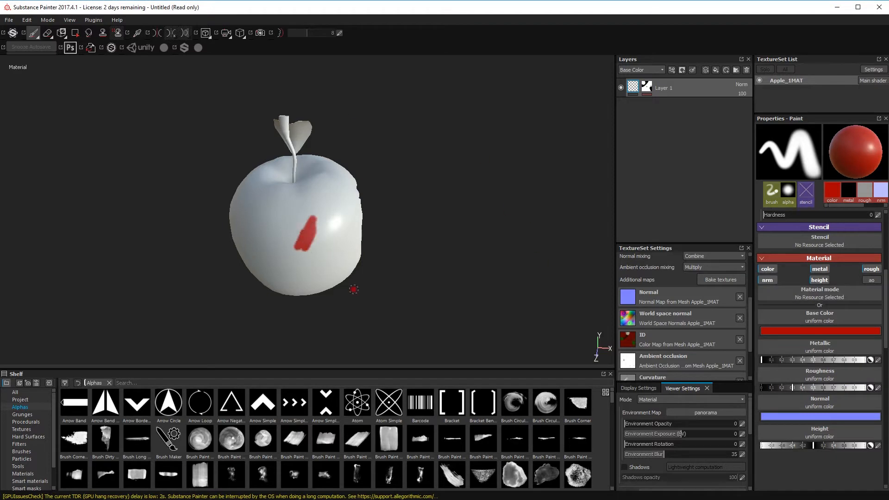
Step: Paint the entire apple skin red from all sides with an enlarged brush and rename its layer Apple_Skin
ctrl+right_drag(324, 264, 354, 263)
drag(305, 244, 281, 185)
alt+drag(306, 231, 514, 297)
alt+middle_drag(514, 298, 544, 231)
mouse_move(347, 200)
mouse_down()
mouse_move(315, 205)
mouse_move(389, 267)
mouse_move(399, 245)
mouse_up()
mouse_move(361, 260)
alt+mouse_down()
mouse_move(413, 238)
mouse_move(417, 185)
alt+mouse_up()
mouse_move(362, 157)
mouse_down()
mouse_move(444, 172)
mouse_move(360, 216)
mouse_up()
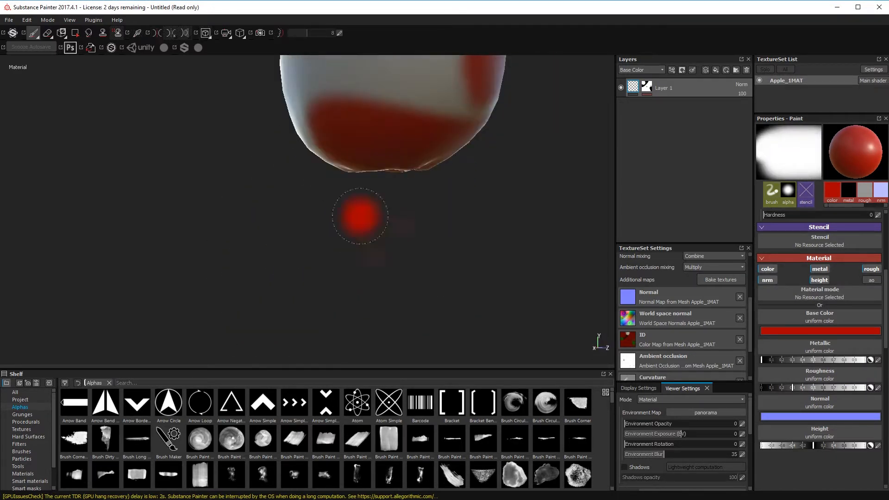
alt+middle_drag(361, 216, 323, 349)
mouse_move(371, 118)
mouse_down()
mouse_move(320, 172)
mouse_move(397, 233)
mouse_move(384, 155)
mouse_up()
alt+right_drag(490, 292, 380, 296)
mouse_move(380, 296)
alt+mouse_down()
mouse_move(484, 296)
mouse_move(631, 326)
alt+mouse_up()
alt+drag(440, 292, 616, 250)
mouse_move(408, 195)
alt+middle_down()
mouse_move(394, 208)
mouse_move(386, 187)
alt+middle_up()
mouse_move(385, 185)
mouse_down()
mouse_move(354, 225)
mouse_move(439, 158)
mouse_move(417, 236)
mouse_up()
alt+drag(417, 236, 343, 172)
mouse_move(417, 296)
mouse_down()
mouse_move(502, 237)
mouse_move(514, 271)
mouse_up()
alt+middle_drag(510, 266, 487, 174)
mouse_move(473, 168)
mouse_down()
mouse_move(509, 218)
mouse_move(528, 194)
mouse_up()
alt+drag(528, 194, 578, 93)
mouse_move(349, 323)
mouse_down()
mouse_move(282, 288)
mouse_move(355, 236)
mouse_move(218, 232)
mouse_move(306, 188)
mouse_move(333, 284)
mouse_up()
mouse_move(333, 284)
alt+right_down()
mouse_move(298, 264)
mouse_move(282, 211)
alt+right_up()
alt+middle_drag(339, 160, 342, 222)
alt+drag(341, 223, 369, 275)
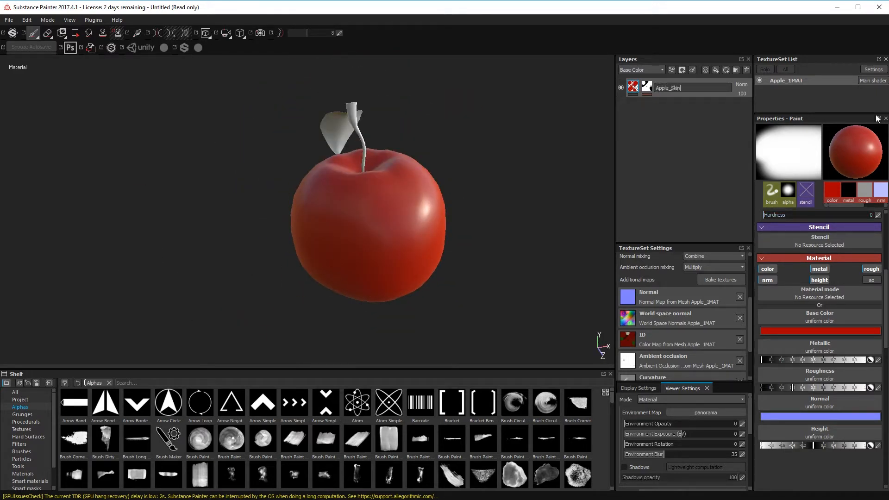
Step: Add a new paint layer beneath Apple_Skin and name it Apple_Flesh
alt+drag(437, 263, 314, 240)
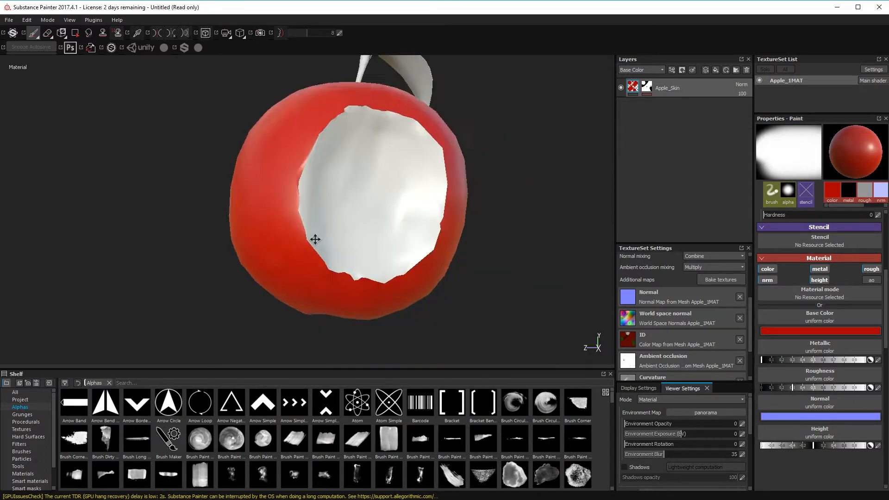
alt+right_drag(314, 240, 284, 250)
alt+drag(284, 250, 282, 276)
right_click(701, 140)
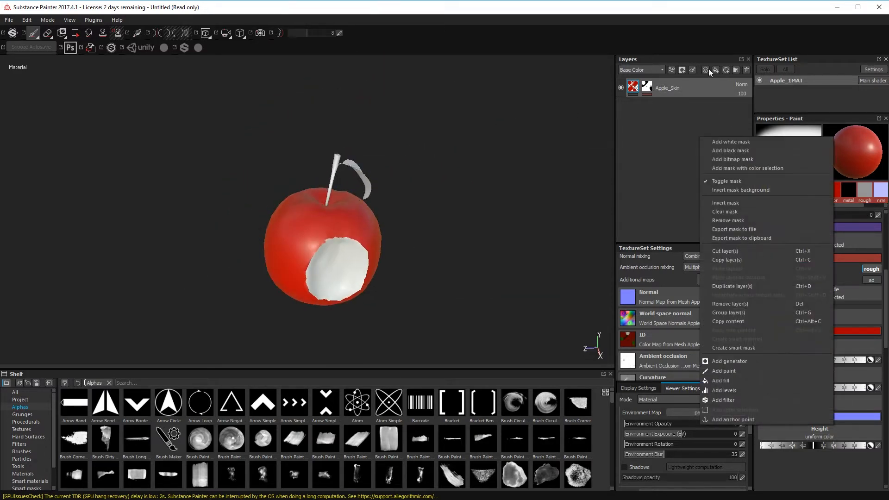
click(713, 70)
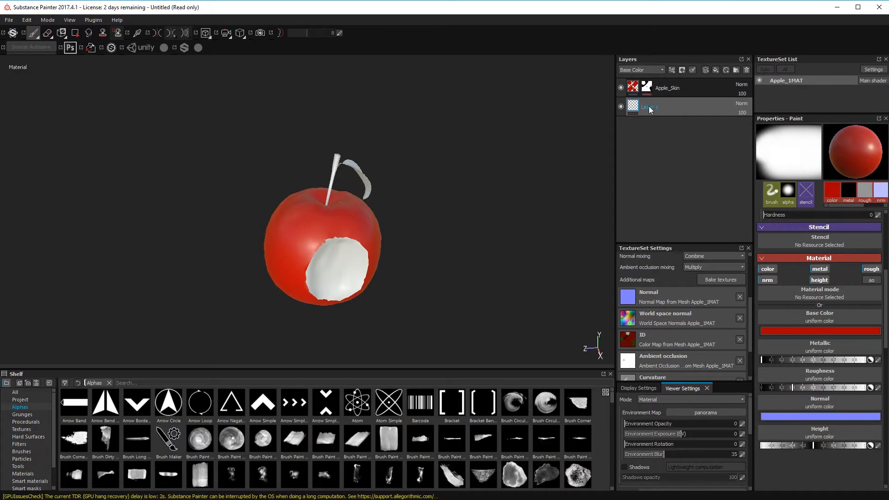
text(Apple_Flesh)
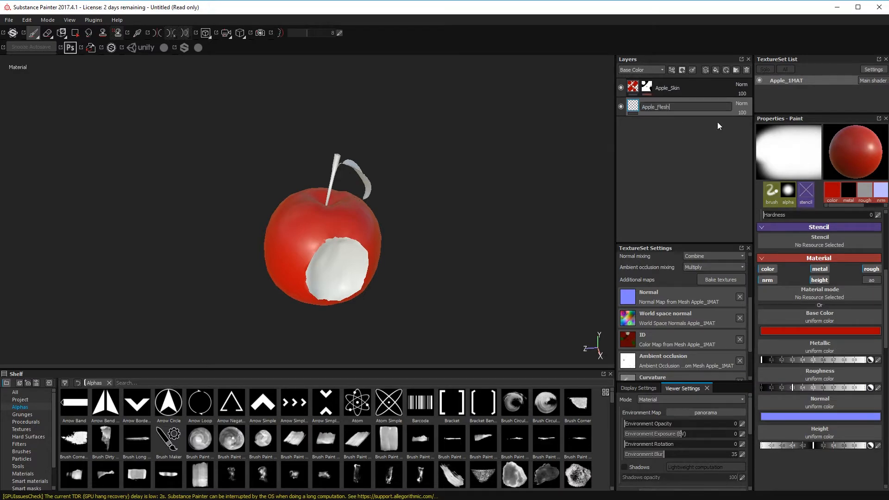
key(Return)
Step: Assign Concrete Worn Scratched as the brush's base color and paint the bitten flesh area on the Apple_Flesh layer
alt+drag(307, 276, 463, 252)
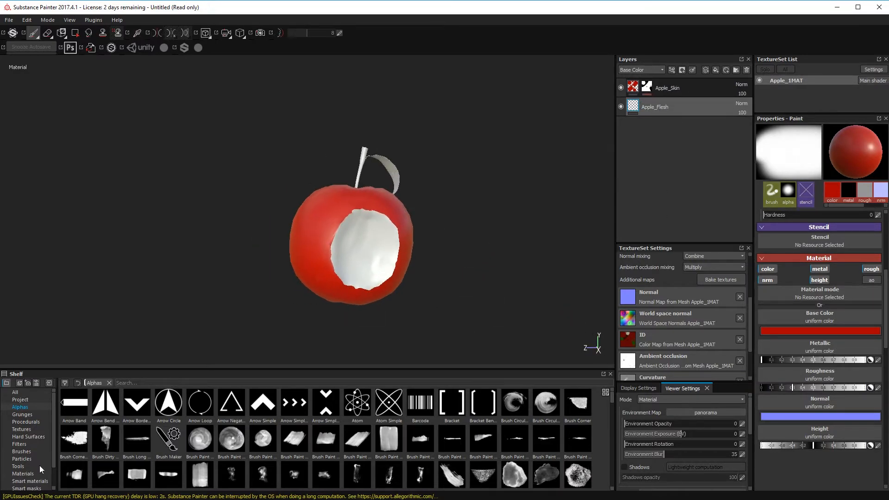
click(23, 473)
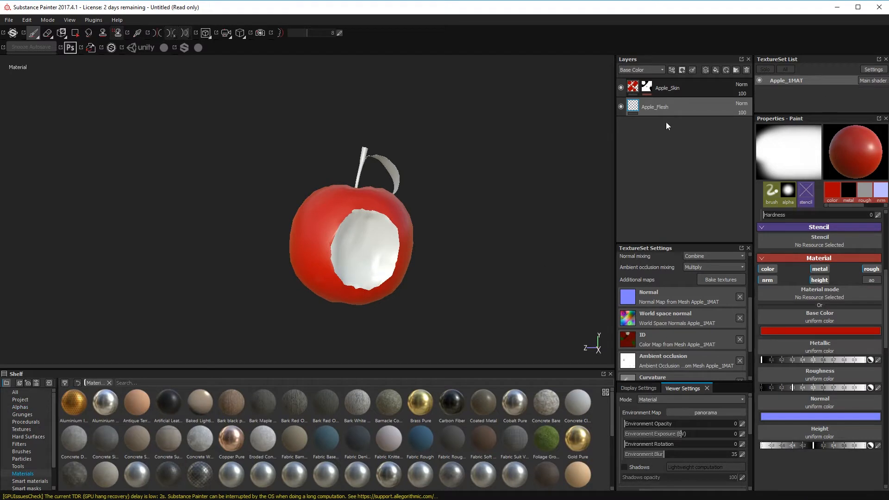
drag(801, 329, 802, 329)
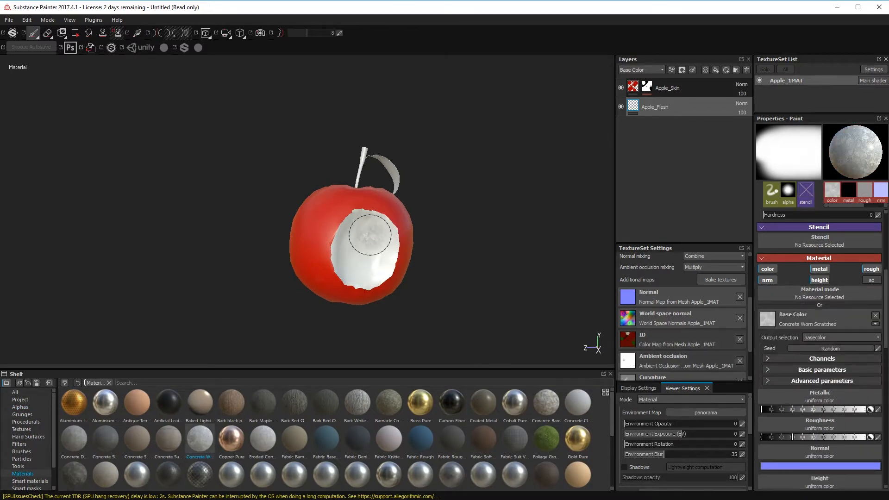
scroll(566, 278, up, 3)
mouse_move(566, 278)
alt+mouse_down()
mouse_move(487, 268)
mouse_move(377, 228)
mouse_move(556, 318)
mouse_move(514, 195)
alt+mouse_up()
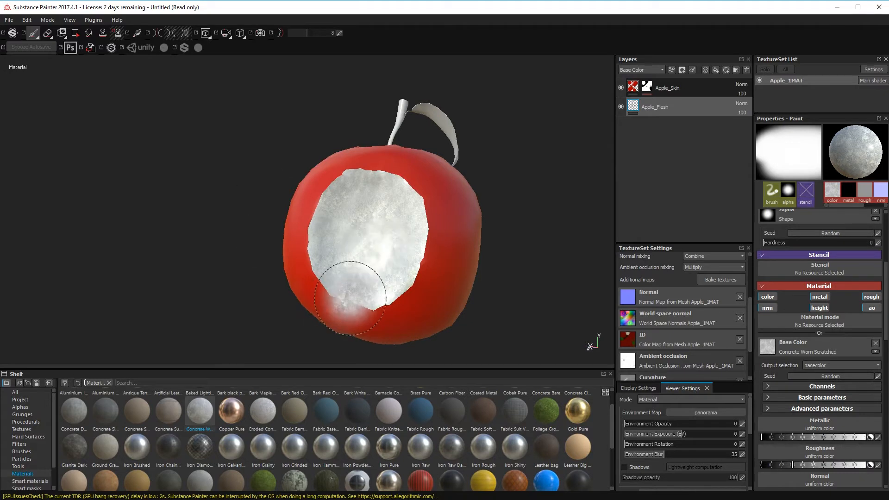
alt+drag(451, 221, 427, 216)
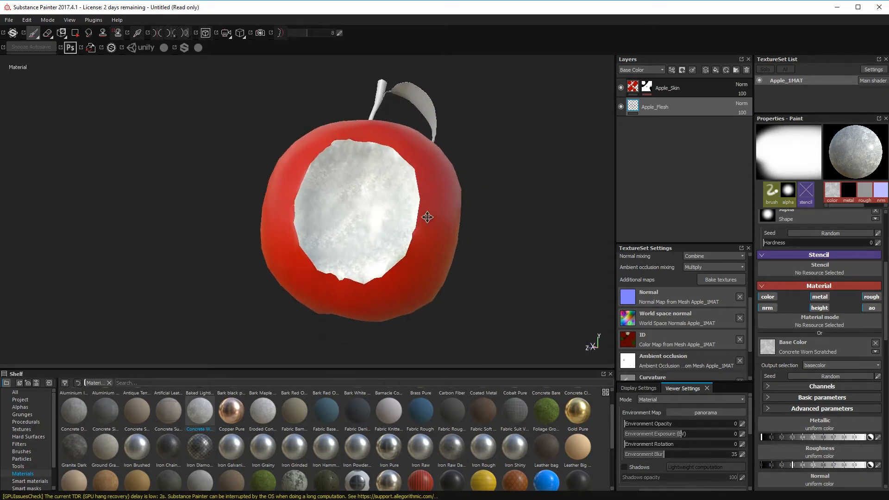
Step: Add a new paint layer between the Apple_Skin and Apple_Flesh layers and select it for painting
alt+right_drag(426, 216, 330, 241)
alt+drag(330, 241, 417, 204)
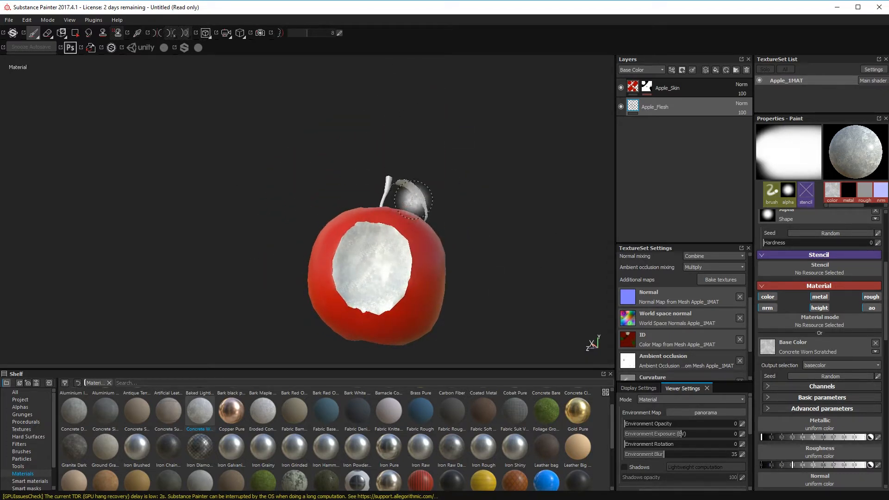
alt+drag(399, 328, 522, 302)
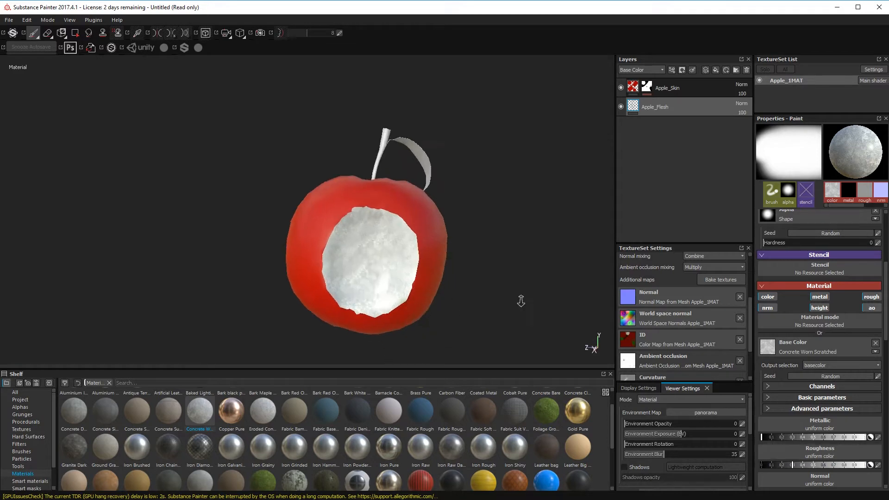
alt+right_drag(522, 302, 391, 382)
alt+middle_drag(332, 184, 363, 190)
alt+drag(363, 190, 407, 199)
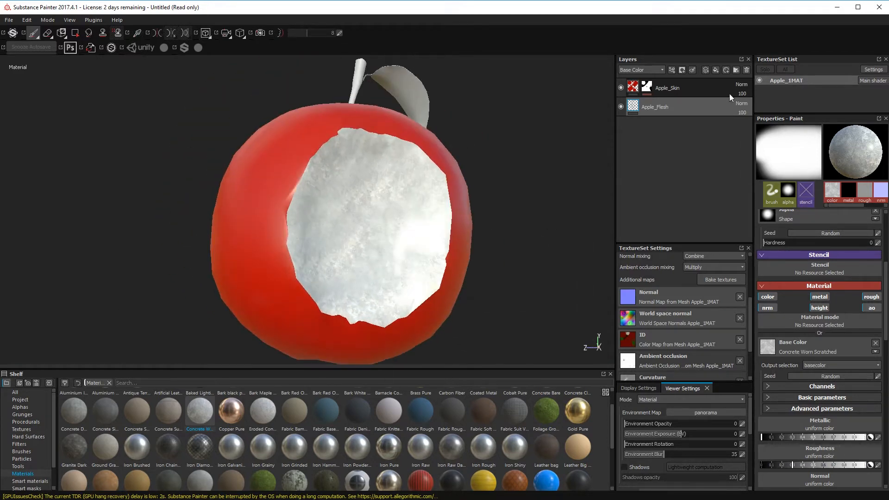
click(709, 70)
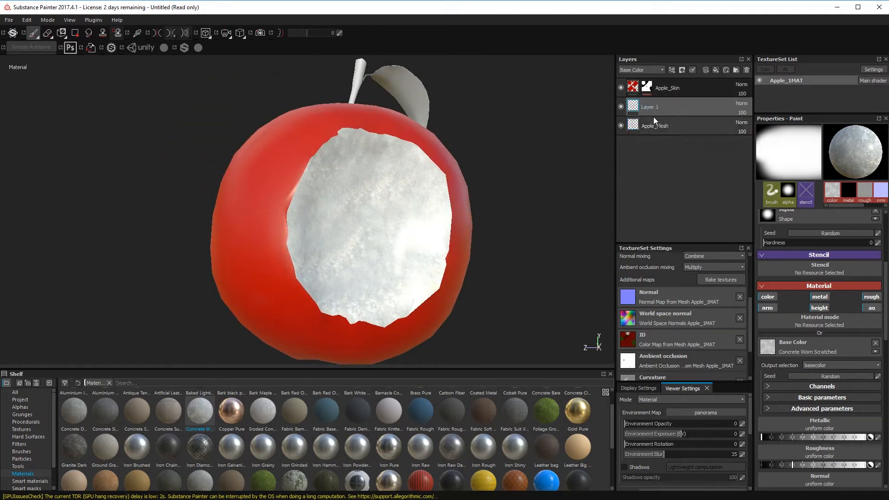
click(647, 87)
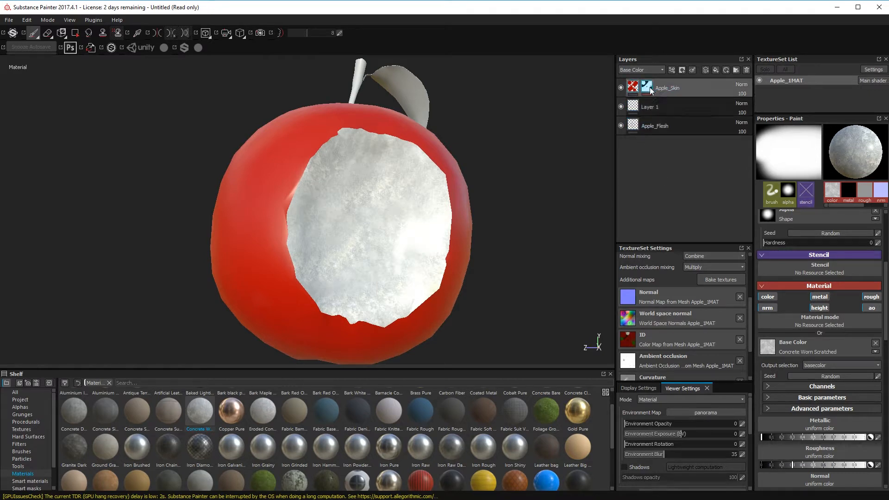
click(626, 111)
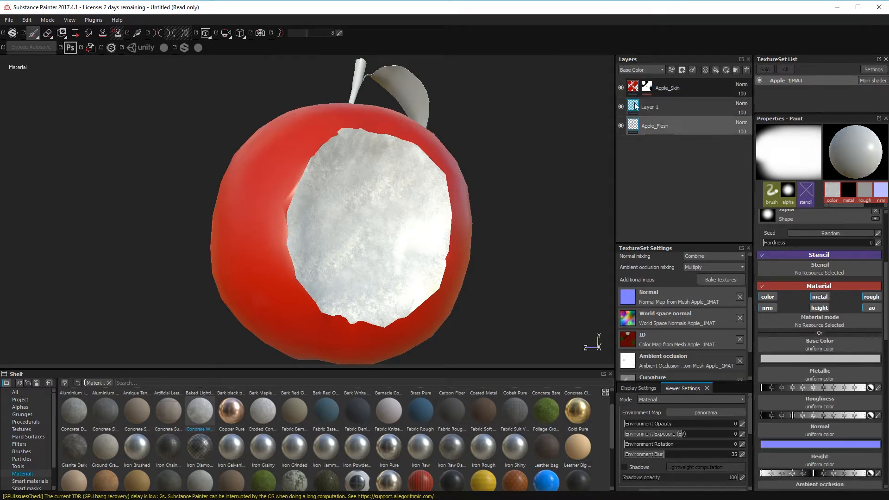
Step: Set the brush's base color to pale yellow and paint the bitten flesh area on Layer 1
click(782, 358)
click(856, 320)
click(823, 391)
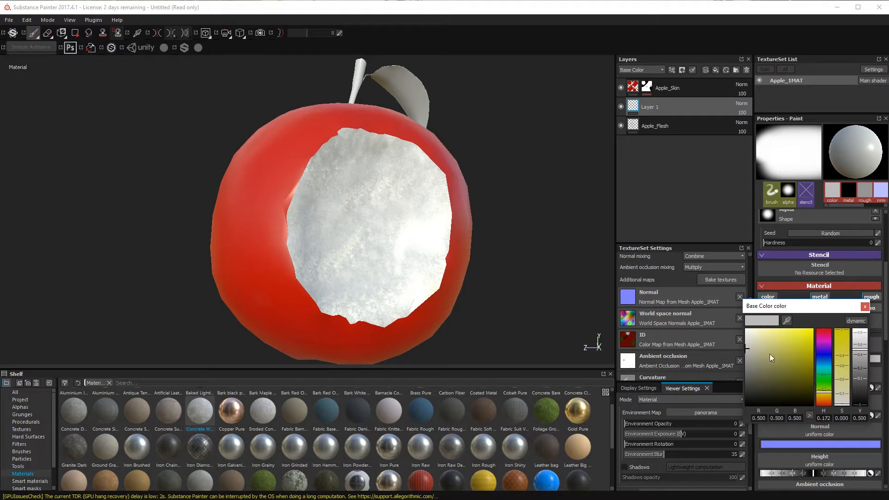
drag(770, 354, 765, 338)
mouse_move(410, 230)
mouse_down()
mouse_move(412, 184)
mouse_move(361, 194)
mouse_up()
Step: Inspect the yellow flesh from several angles, toggling the Apple_Skin layer's visibility off and on
alt+drag(463, 250, 471, 289)
alt+right_drag(471, 289, 310, 250)
alt+drag(310, 250, 301, 213)
click(621, 88)
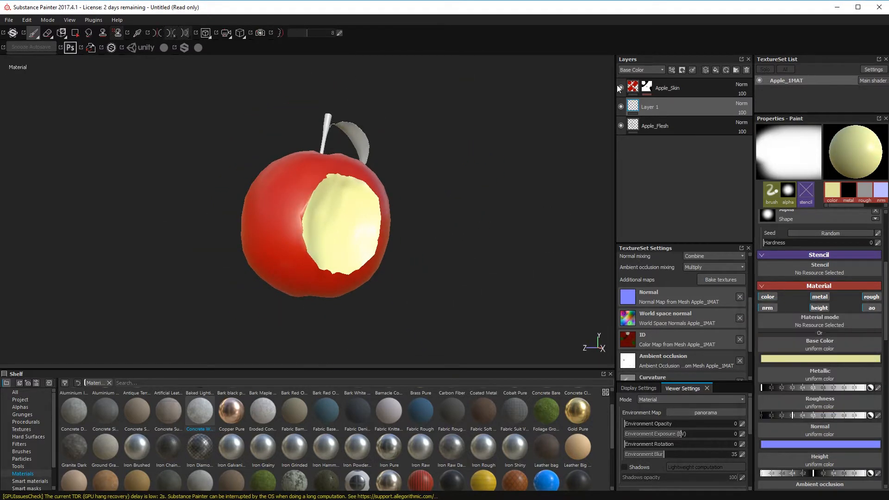
click(621, 88)
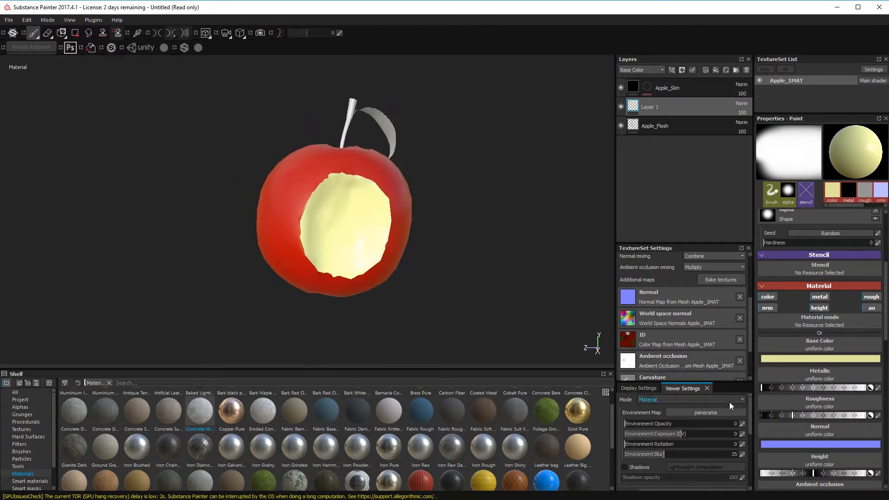
scroll(827, 424, down, 2)
scroll(827, 424, up, 1)
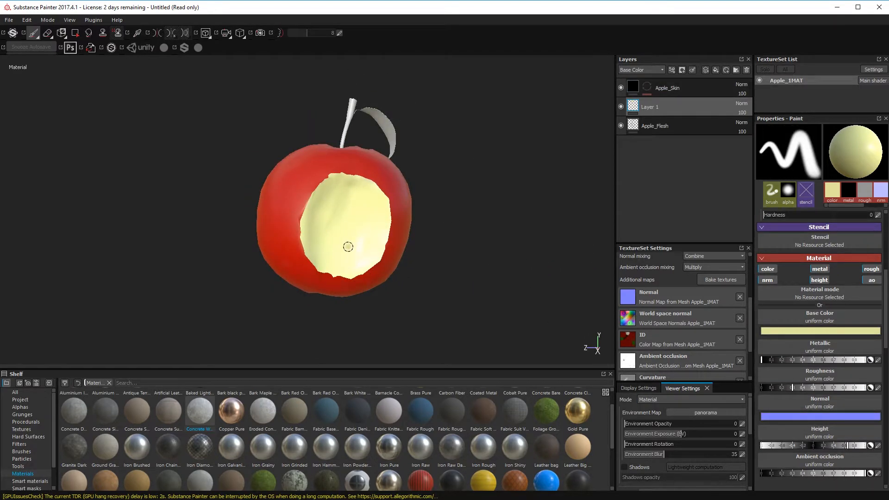
alt+middle_drag(422, 229, 439, 253)
Step: Select the Apple_Flesh layer, load the Ground Gravel material into the brush and enlarge the brush
click(661, 126)
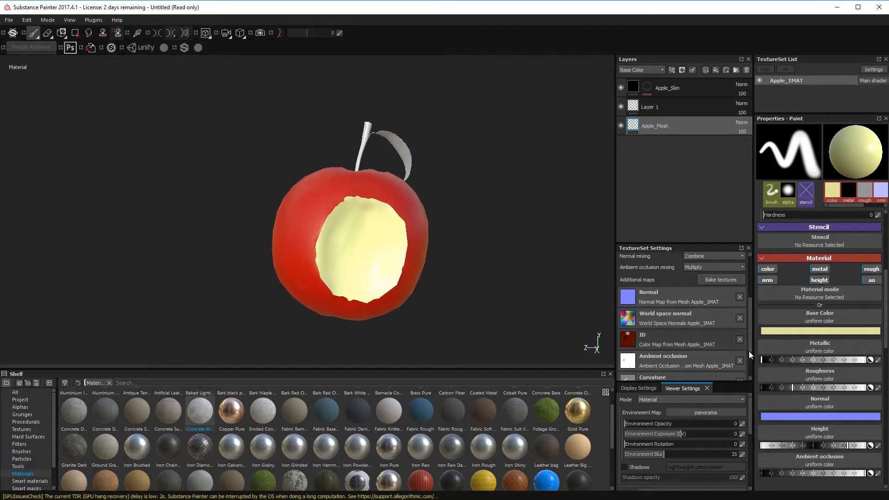
drag(347, 232, 382, 260)
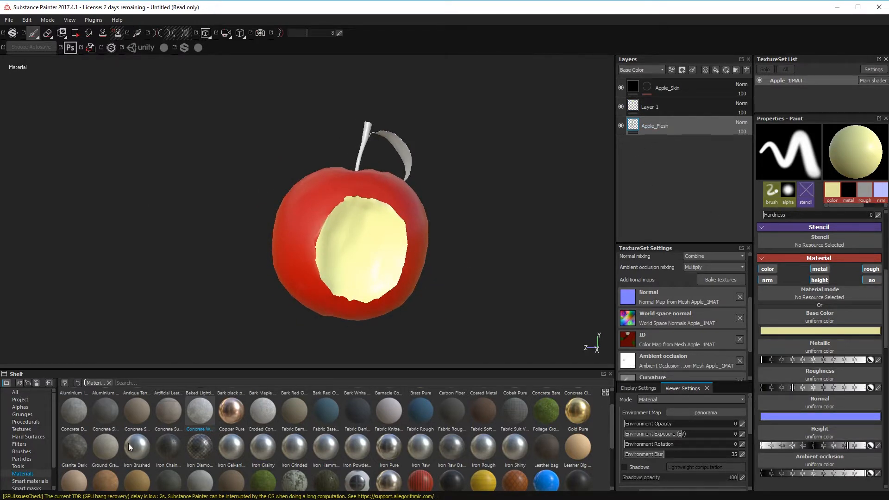
click(105, 446)
key(ctrl+z)
scroll(815, 311, up, 4)
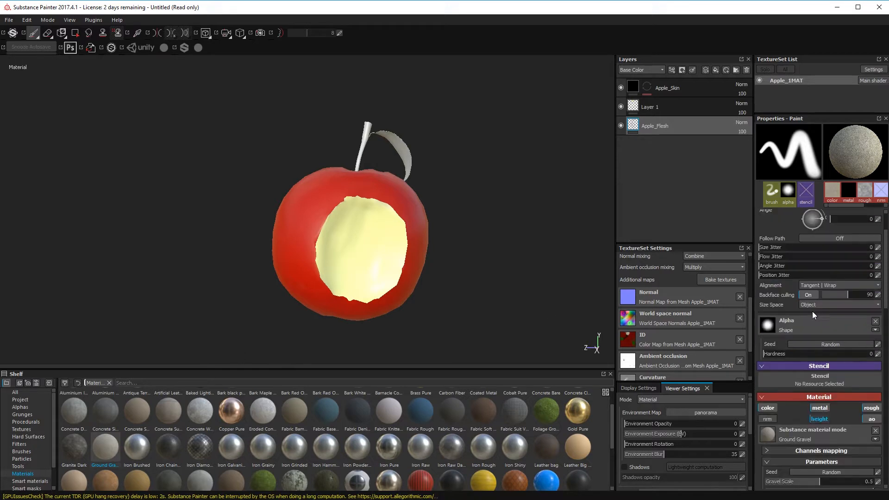
ctrl+right_drag(451, 279, 507, 279)
Step: Try stamping the Ground Gravel texture on the bitten area and undo it
click(352, 228)
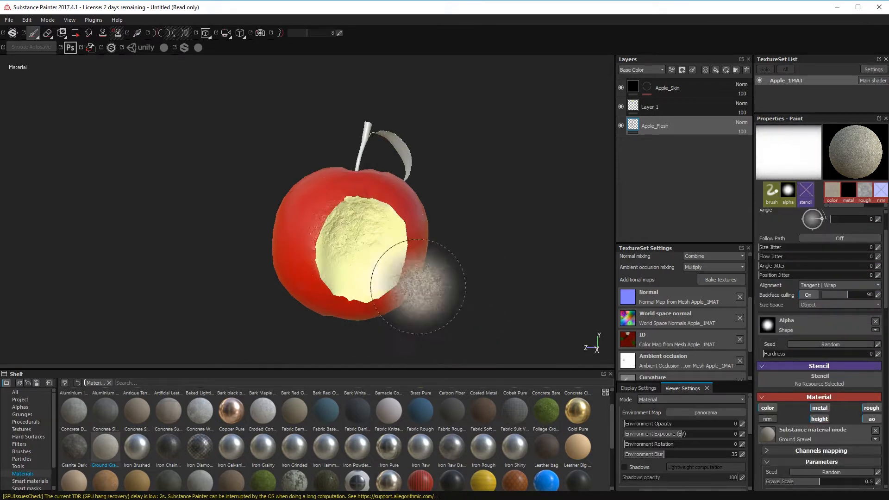
key(ctrl)
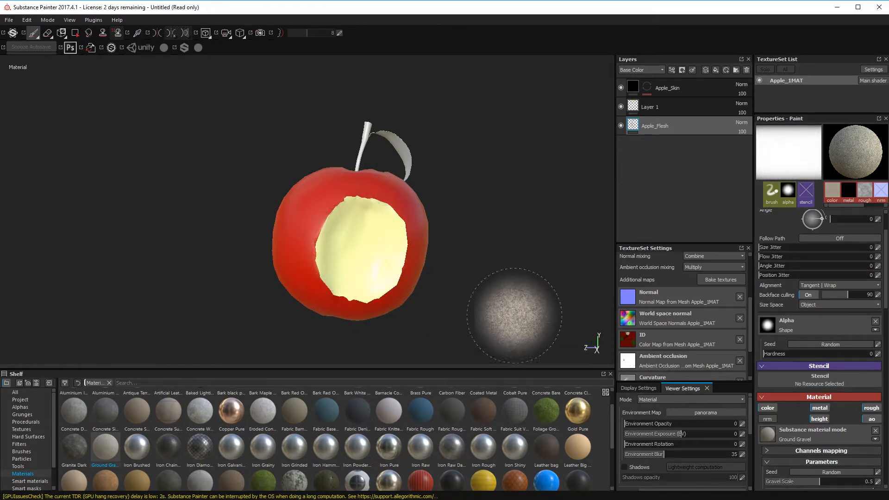
key(ctrl+z)
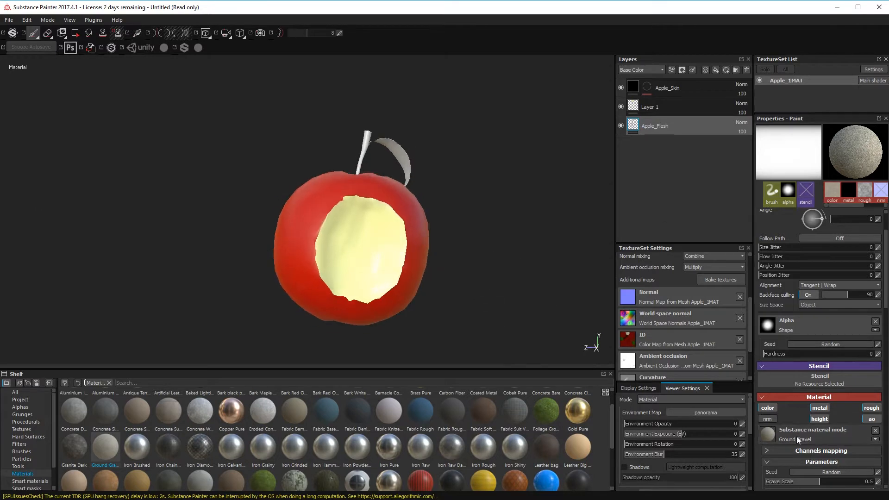
right_click(674, 125)
click(672, 70)
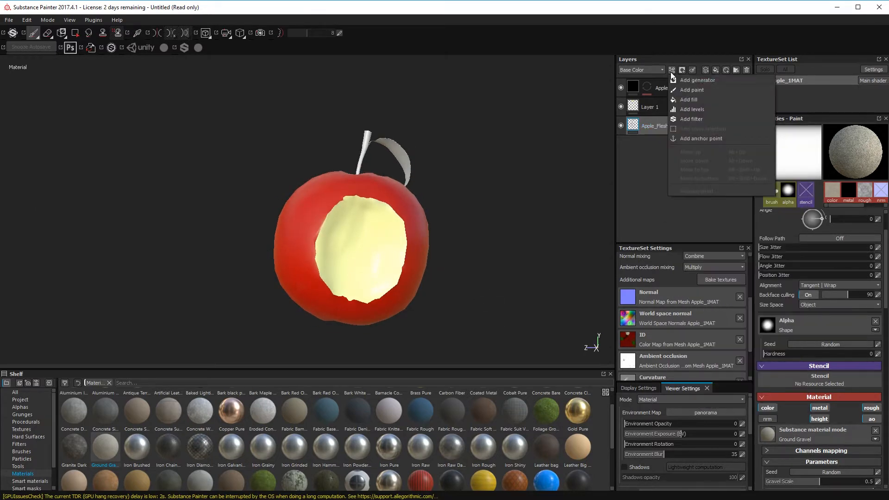
key(Escape)
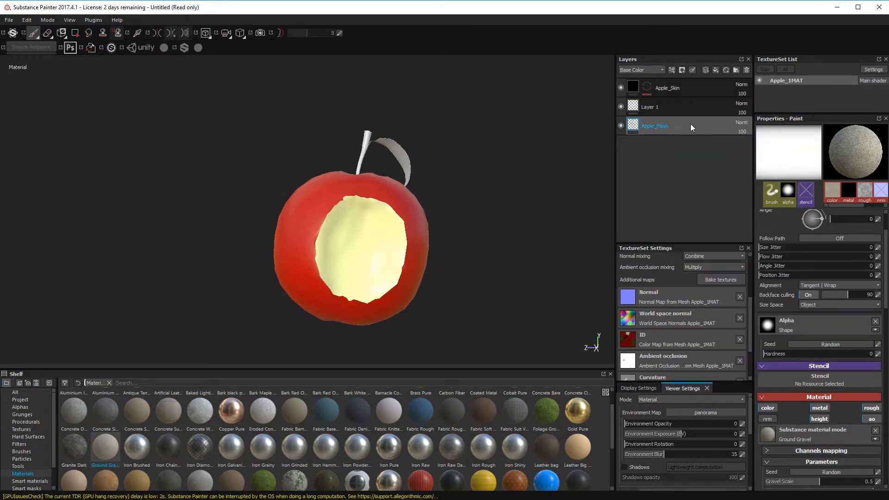
Step: Add a black mask to the Apple_Flesh layer with a color selection that picks the bitten area's ID color
right_click(643, 125)
click(647, 128)
right_click(647, 127)
key(Escape)
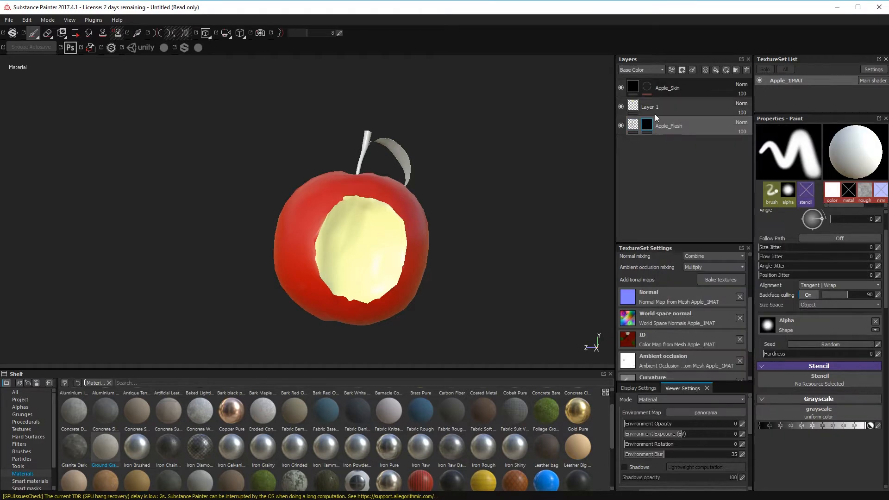
click(671, 71)
click(702, 129)
click(869, 203)
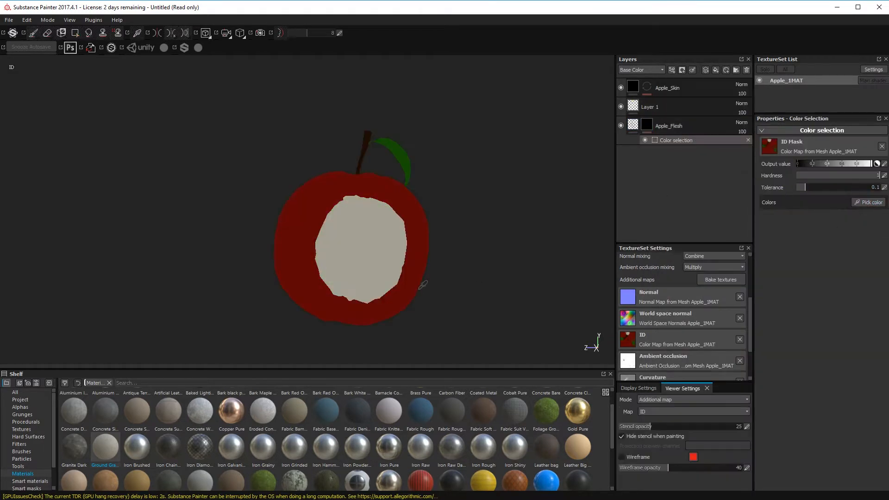
click(361, 252)
Step: Paint Ground Gravel over the bitten area in the masked Apple_Flesh layer's content, and select Layer 1
mouse_move(540, 244)
alt+mouse_down()
mouse_move(502, 220)
mouse_move(505, 199)
alt+mouse_up()
click(633, 125)
mouse_move(348, 282)
mouse_down()
mouse_move(343, 238)
mouse_move(352, 232)
mouse_up()
mouse_move(570, 306)
alt+mouse_down()
mouse_move(419, 258)
mouse_move(520, 357)
mouse_move(486, 273)
mouse_move(354, 312)
mouse_move(370, 306)
alt+mouse_up()
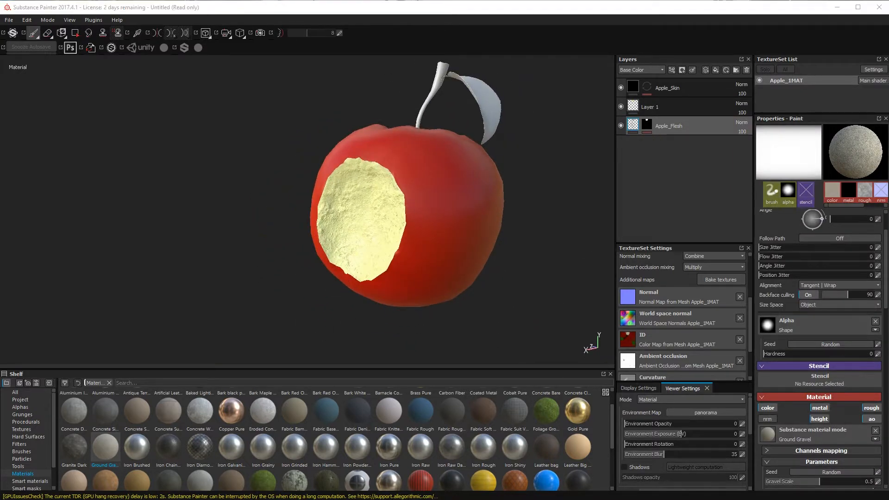
mouse_move(432, 317)
alt+mouse_down()
mouse_move(595, 268)
mouse_move(508, 250)
alt+mouse_up()
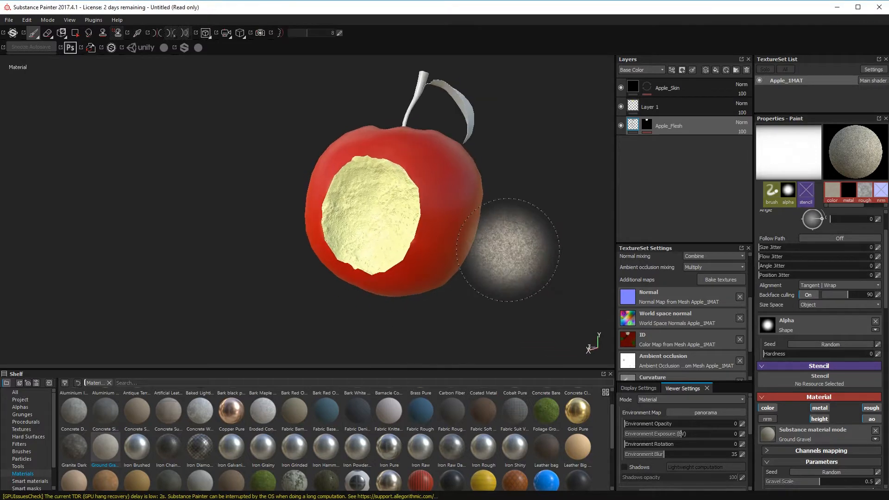
click(713, 107)
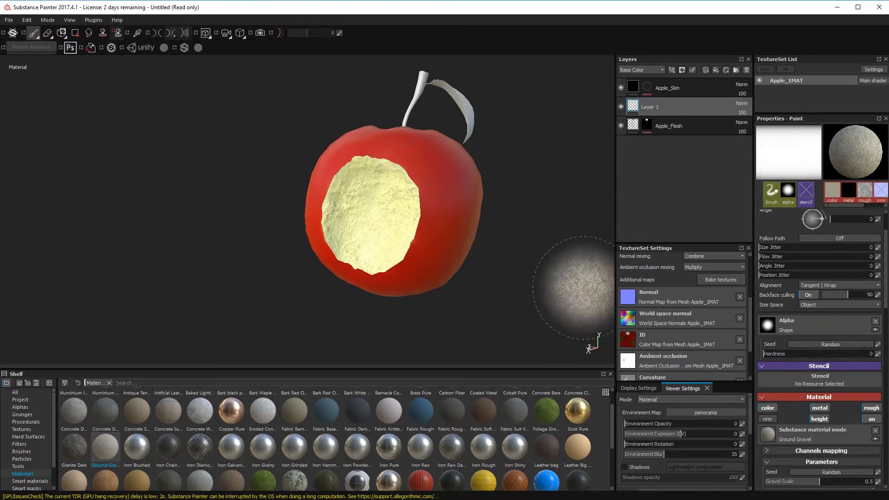
Step: Turn on viewport shadows and set the environment rotation to 313
alt+drag(575, 287, 496, 277)
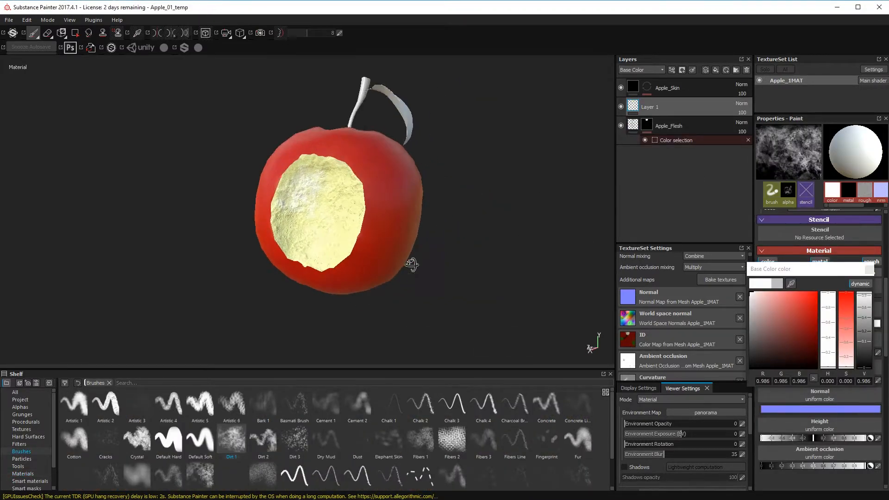
click(625, 466)
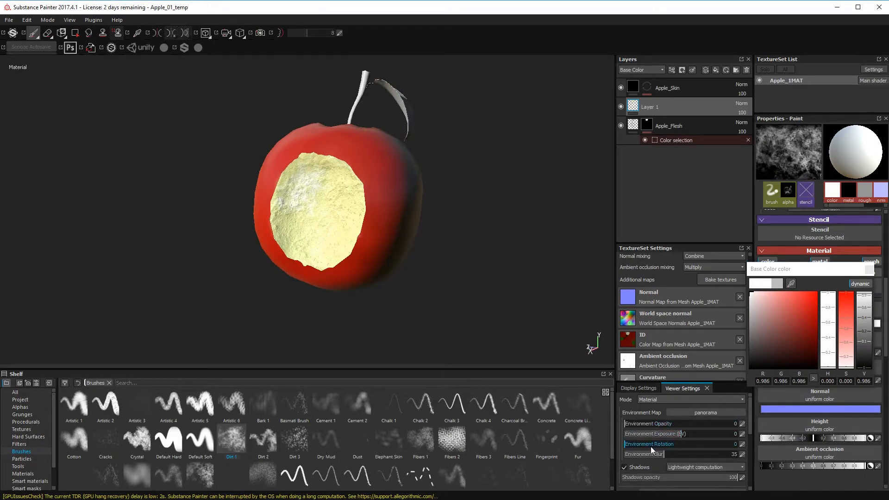
drag(651, 446, 722, 449)
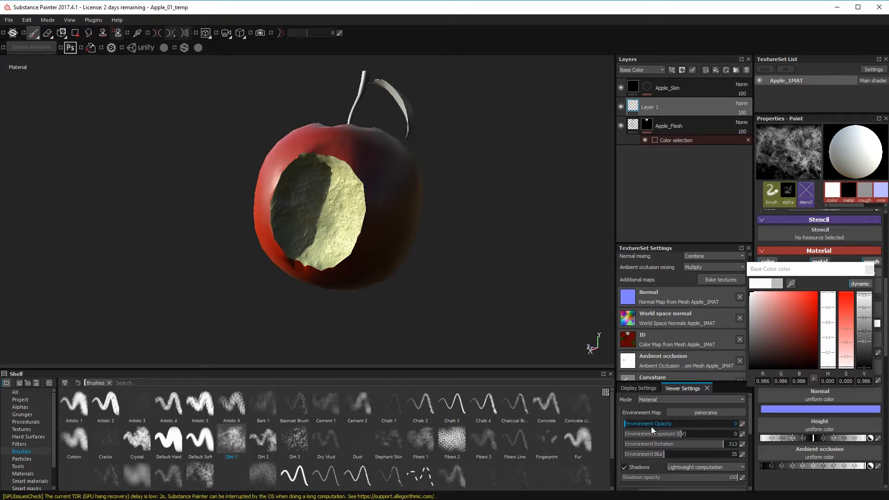
alt+drag(431, 278, 458, 264)
alt+drag(282, 227, 324, 230)
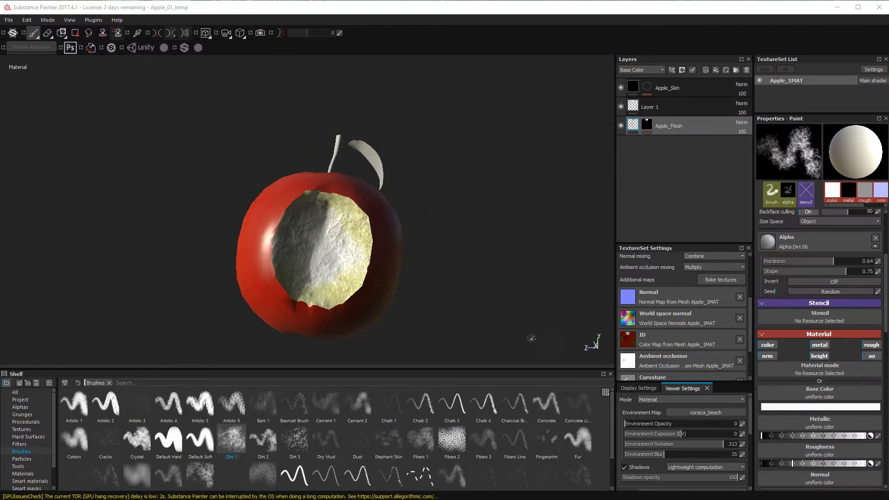
Step: Reduce the viewport's shadow opacity to 78
mouse_move(458, 301)
alt+mouse_down()
mouse_move(409, 297)
mouse_move(468, 298)
alt+mouse_up()
scroll(468, 298, up, 1)
alt+middle_drag(468, 297, 517, 290)
drag(677, 476, 713, 477)
alt+drag(322, 189, 314, 222)
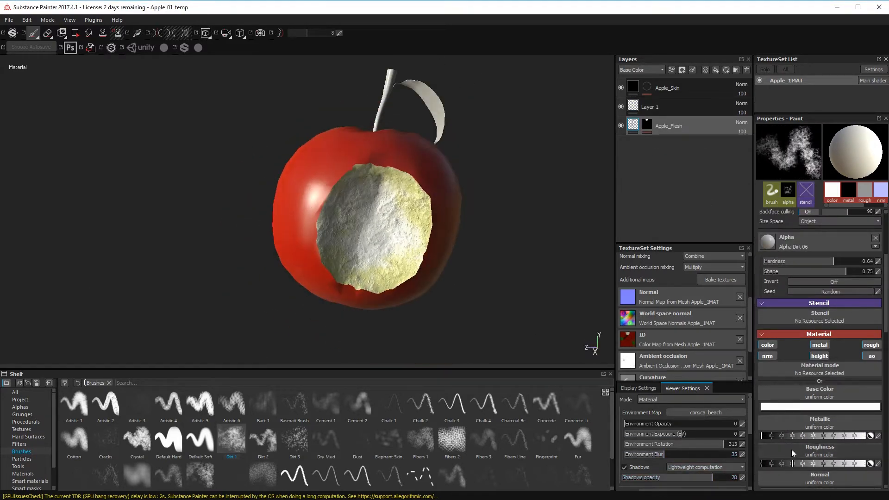
Step: Limit the Apple_Flesh brush to the normal and height channels and set a negative height value
click(767, 356)
click(767, 345)
click(819, 345)
click(871, 345)
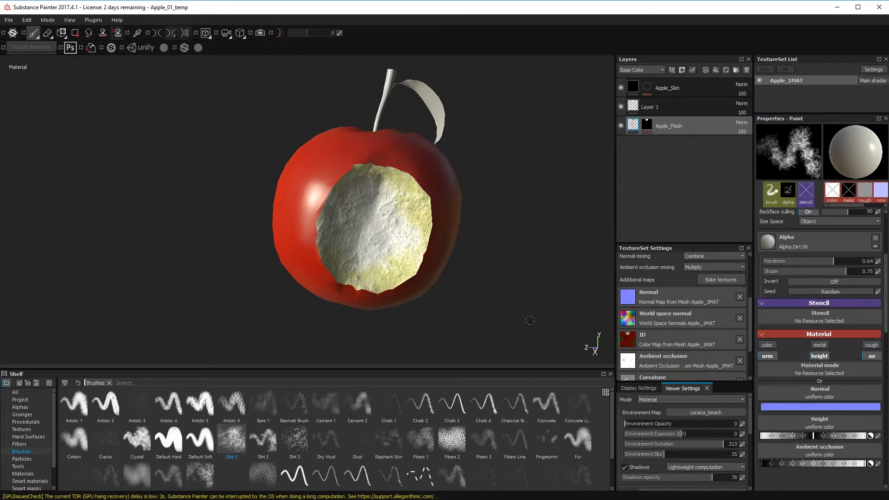
click(872, 356)
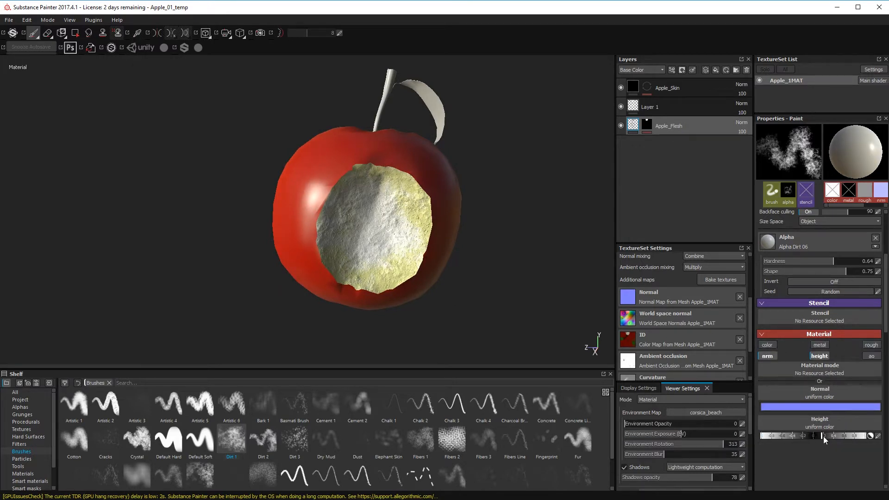
drag(824, 437, 829, 437)
Step: Try the Default Hard and Dirt 2 brushes over the bitten flesh
click(168, 439)
alt+drag(364, 228, 310, 355)
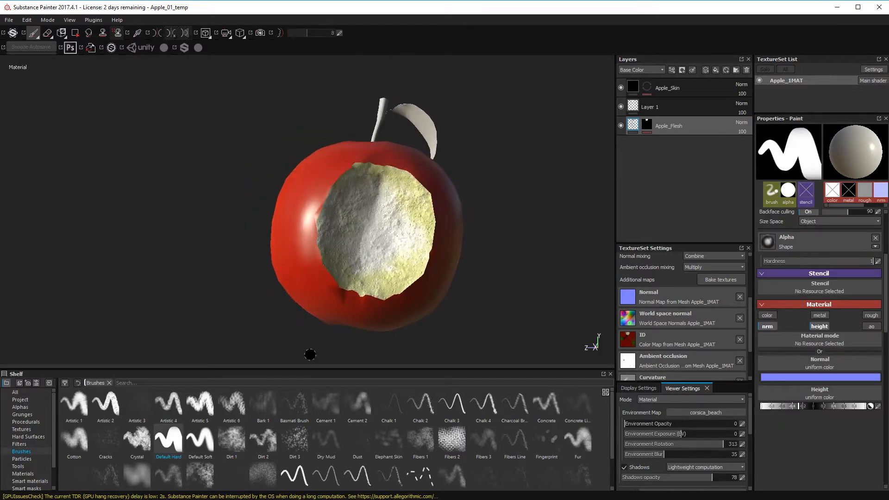
click(269, 441)
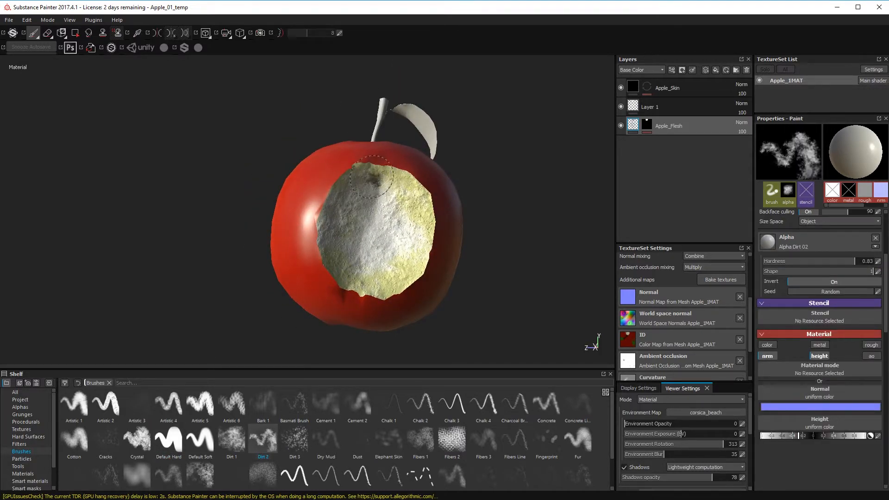
ctrl+right_drag(372, 176, 364, 169)
Step: Carve vertical teeth-mark grooves into the upper and lower parts of the bitten flesh with the Default Soft brush
click(200, 440)
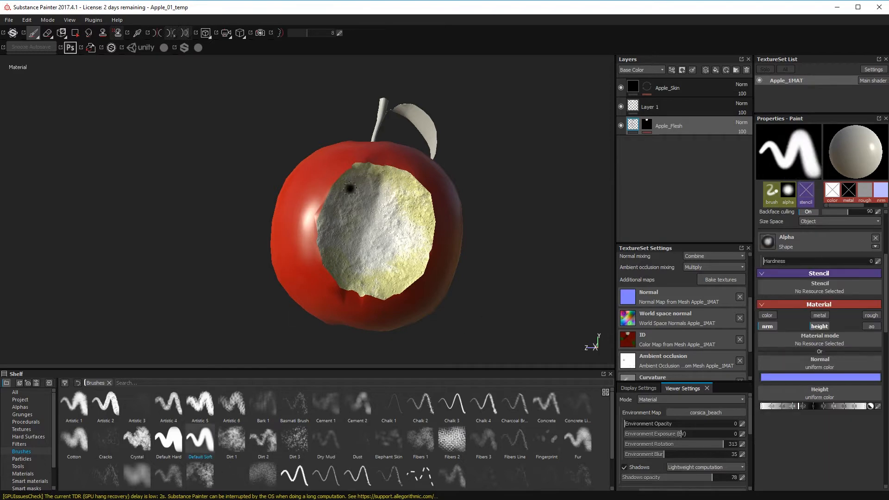
right_click(371, 168)
drag(371, 168, 371, 200)
drag(369, 170, 366, 225)
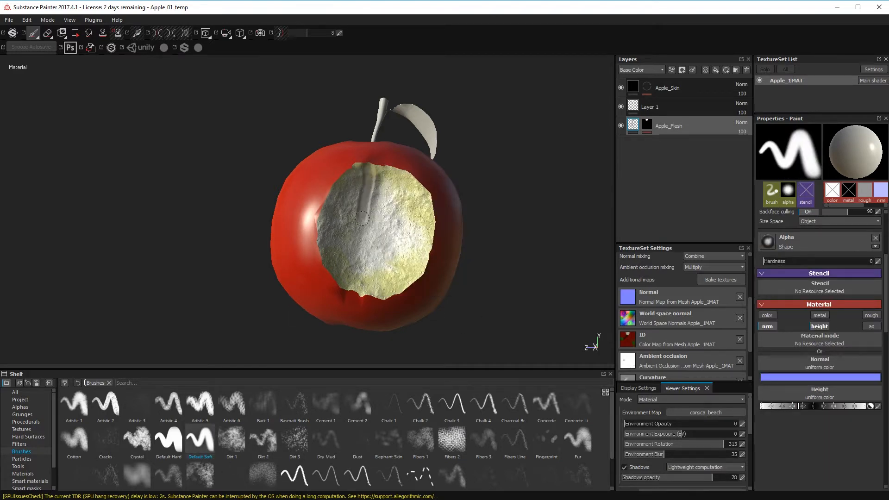
drag(387, 171, 384, 227)
drag(373, 297, 374, 242)
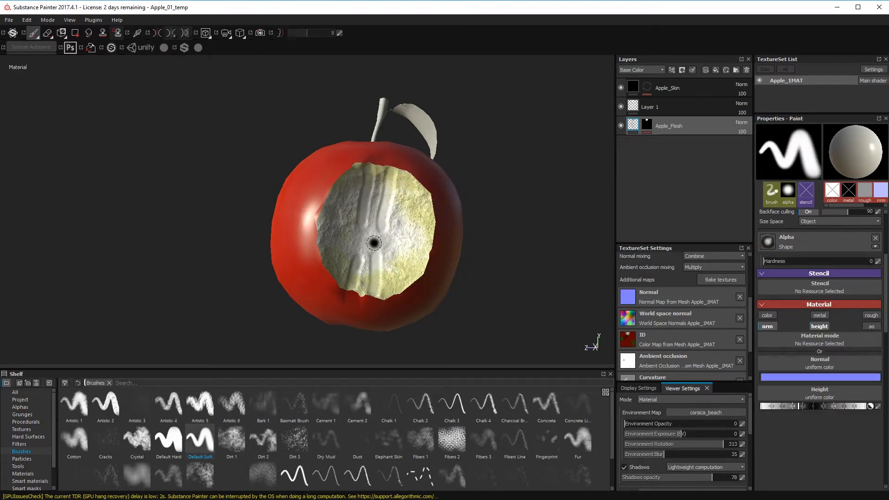
Step: Undo the last groove stroke, select Layer 1 and set a negative brush height value
alt+drag(334, 205, 352, 208)
key(ctrl+z)
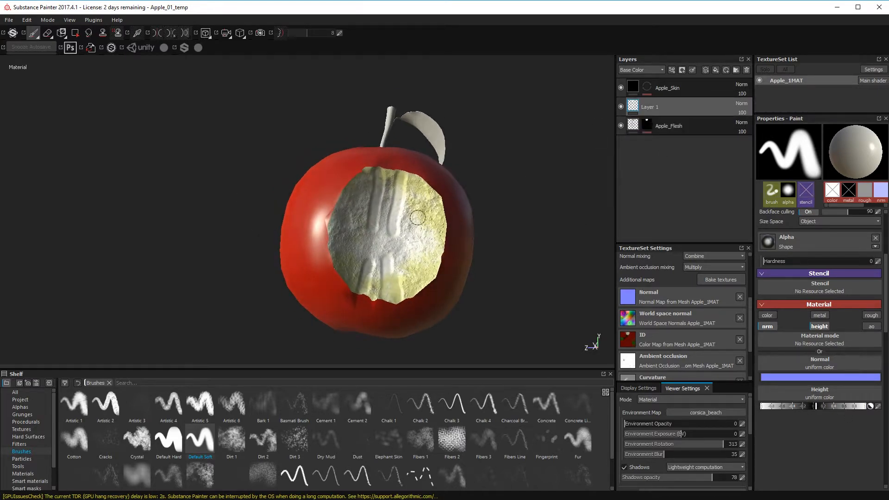
alt+drag(407, 233, 244, 216)
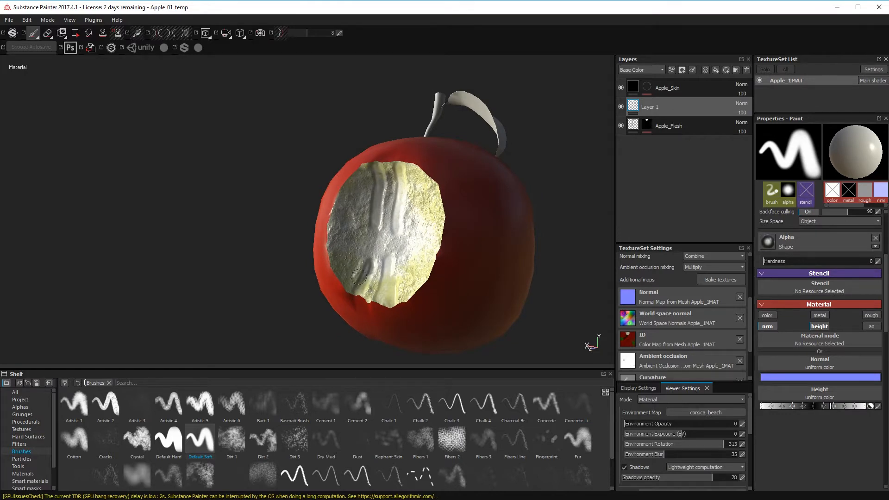
click(870, 406)
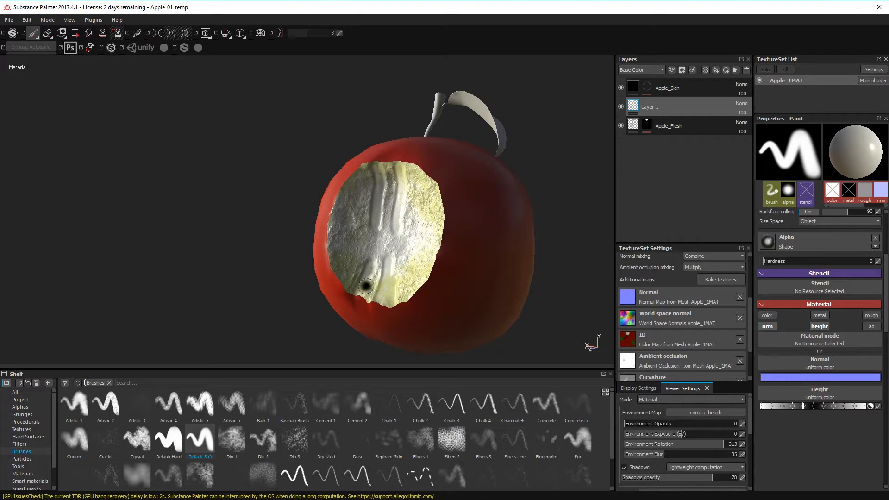
Step: Carve further vertical teeth-mark grooves down the bitten flesh on Layer 1 with the Default Soft brush
alt+drag(366, 286, 370, 273)
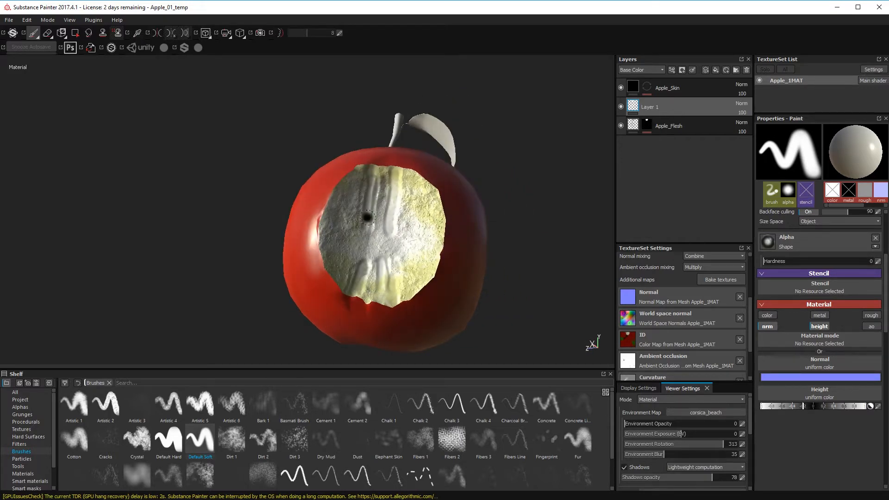
drag(378, 177, 388, 224)
mouse_move(404, 168)
mouse_down()
mouse_move(379, 276)
mouse_move(195, 250)
mouse_up()
alt+right_drag(194, 250, 143, 234)
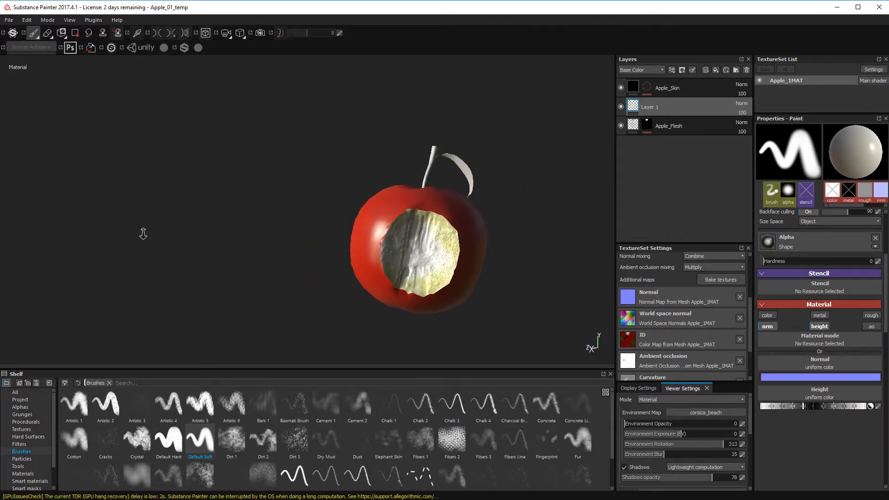
mouse_move(143, 234)
alt+mouse_down()
mouse_move(295, 252)
mouse_move(263, 243)
alt+mouse_up()
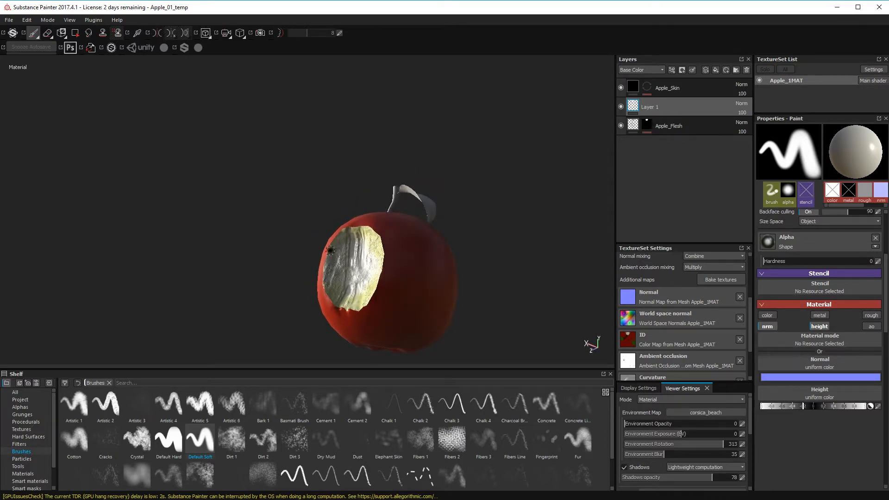
mouse_move(325, 313)
alt+mouse_down()
mouse_move(352, 251)
mouse_move(375, 280)
alt+mouse_up()
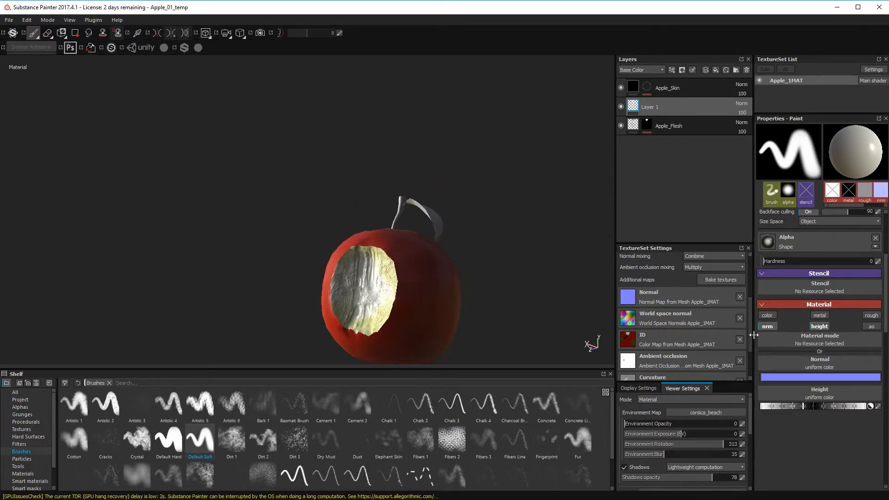
Step: Enable the brush's color channel, set its base color to dark red (R 0.361, G 0.025, B 0.027) and choose the Dirt 2 brush
click(766, 315)
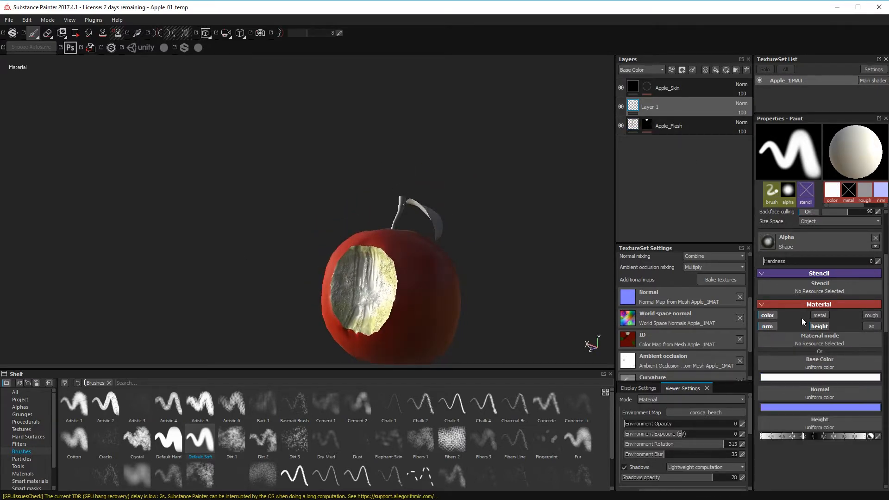
click(806, 378)
drag(779, 341, 347, 256)
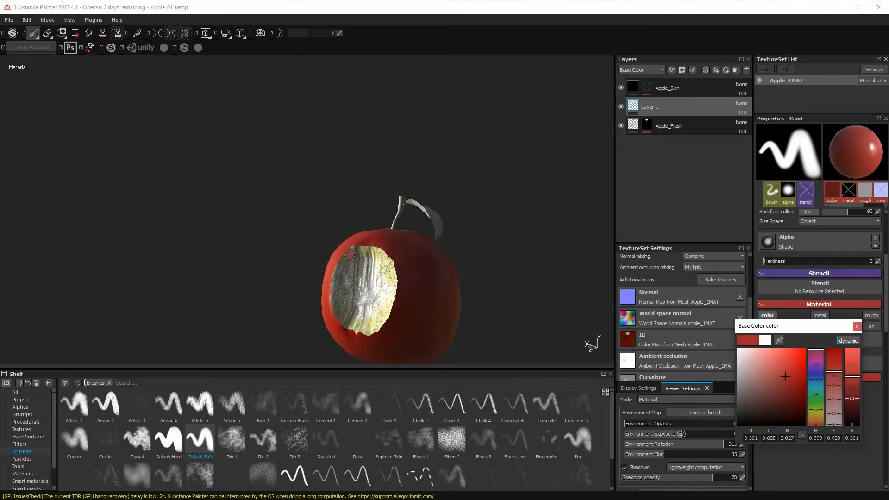
alt+right_drag(372, 268, 741, 287)
alt+middle_drag(440, 301, 371, 227)
click(262, 441)
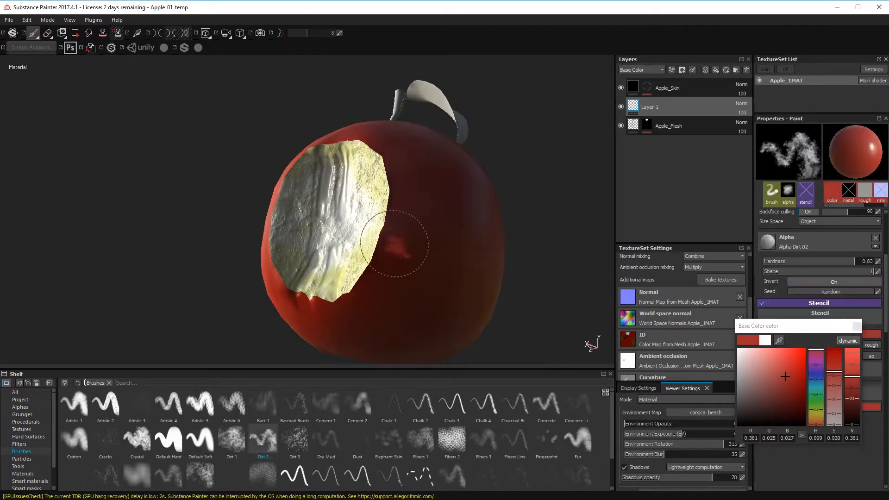
click(857, 326)
Step: Paint red skin flecks around the rim of the bitten flesh with the Dirt 2 brush at hardness 0.71 and size 9.59
mouse_move(245, 169)
ctrl+right_down()
mouse_move(245, 199)
mouse_move(246, 179)
ctrl+right_up()
scroll(779, 238, up, 5)
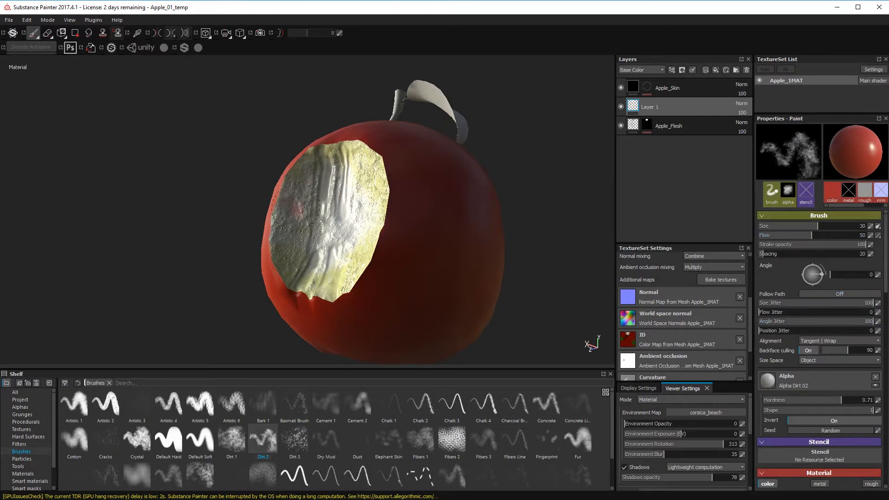
alt+middle_drag(286, 194, 343, 248)
mouse_move(343, 248)
alt+right_down()
mouse_move(324, 196)
mouse_move(278, 197)
alt+right_up()
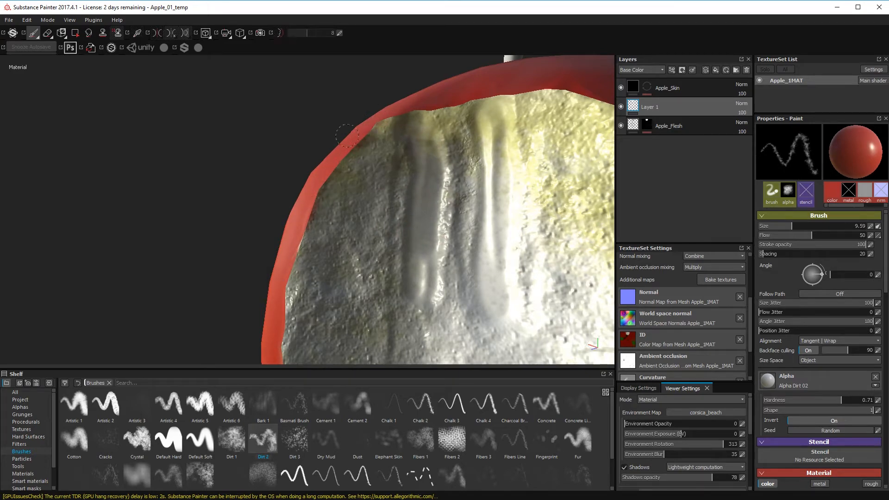
alt+middle_drag(336, 180, 352, 78)
alt+drag(352, 79, 371, 79)
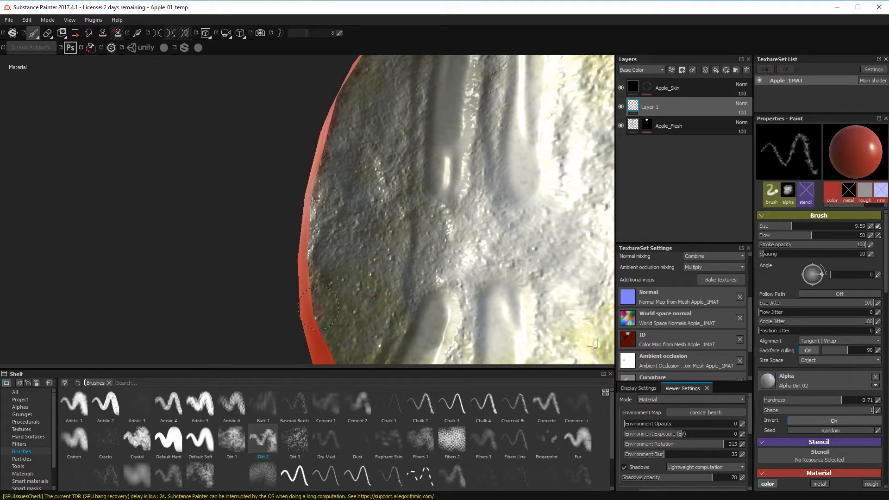
mouse_move(320, 322)
alt+mouse_down()
mouse_move(373, 266)
mouse_move(512, 280)
mouse_move(451, 301)
alt+mouse_up()
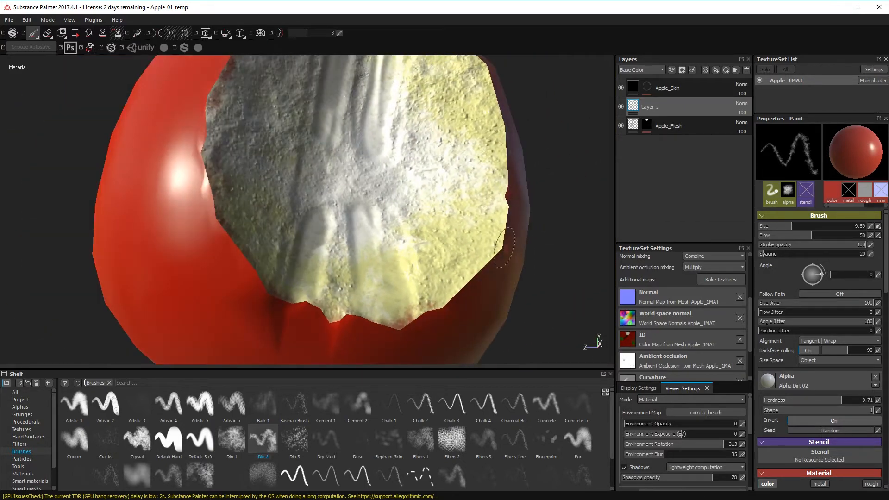
mouse_move(504, 248)
mouse_down()
mouse_move(439, 304)
mouse_move(486, 264)
mouse_move(451, 298)
mouse_up()
mouse_move(493, 128)
mouse_down()
mouse_move(504, 203)
mouse_move(495, 149)
mouse_move(512, 133)
mouse_move(429, 148)
mouse_up()
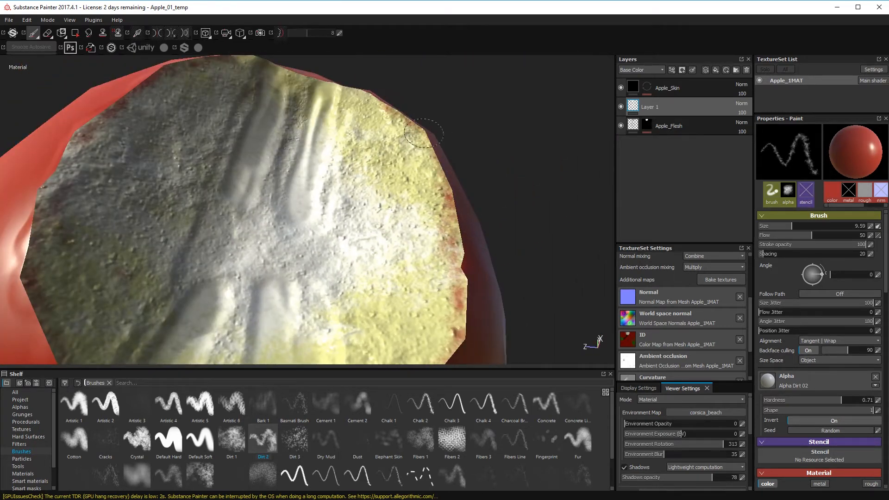
alt+drag(419, 134, 305, 114)
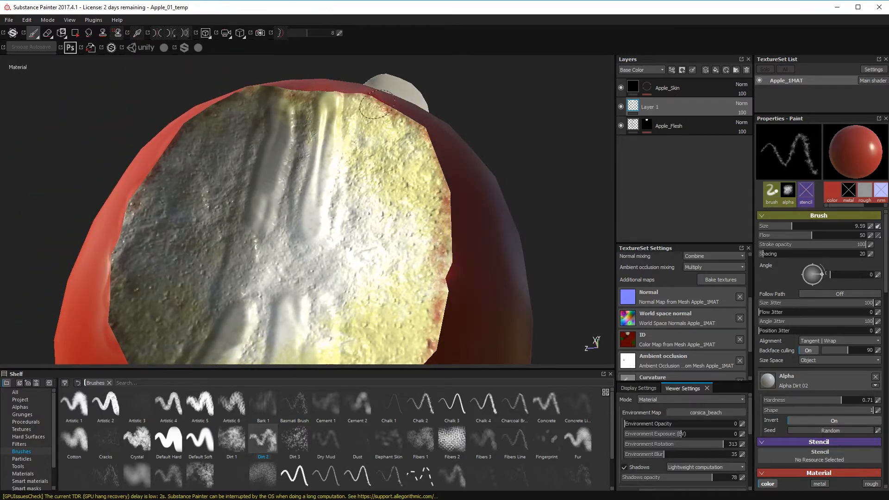
alt+drag(377, 104, 317, 172)
scroll(320, 199, down, 5)
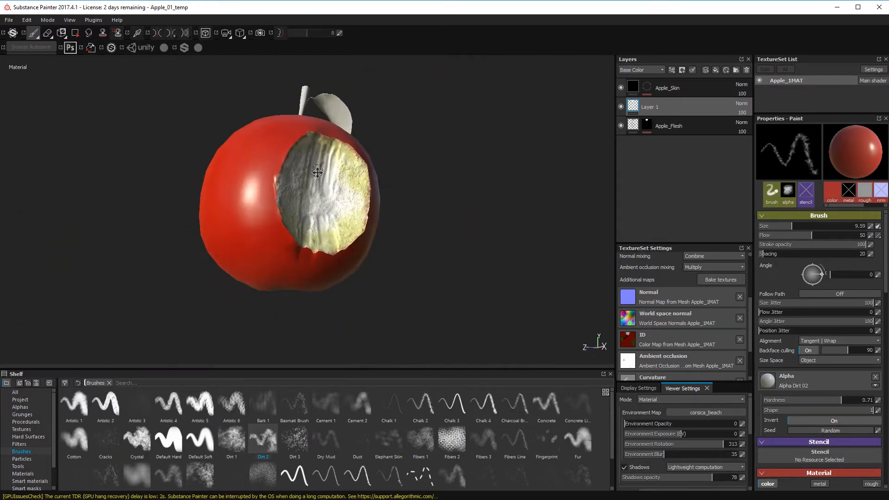
Step: Soften the rough bitten surface on the Apple_Flesh layer with the Fur 3 brush, keeping the color, normal and height channels enabled
scroll(317, 172, up, 3)
click(74, 440)
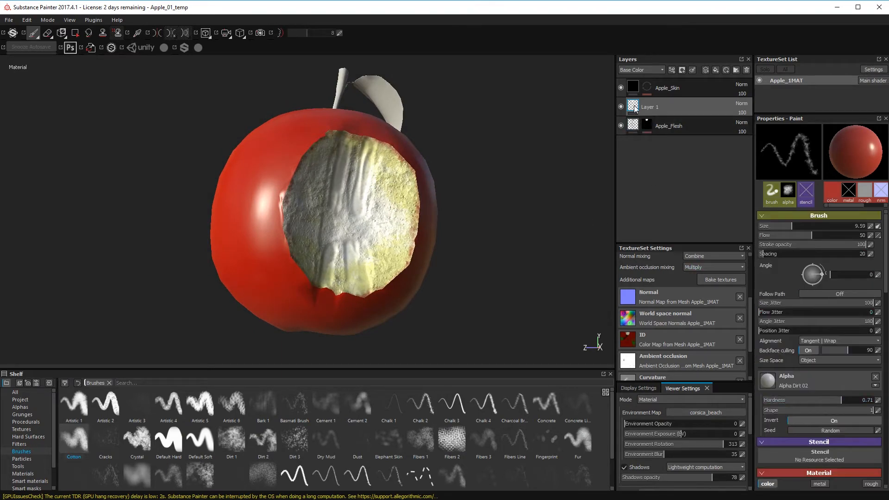
click(648, 126)
scroll(791, 324, down, 5)
click(819, 355)
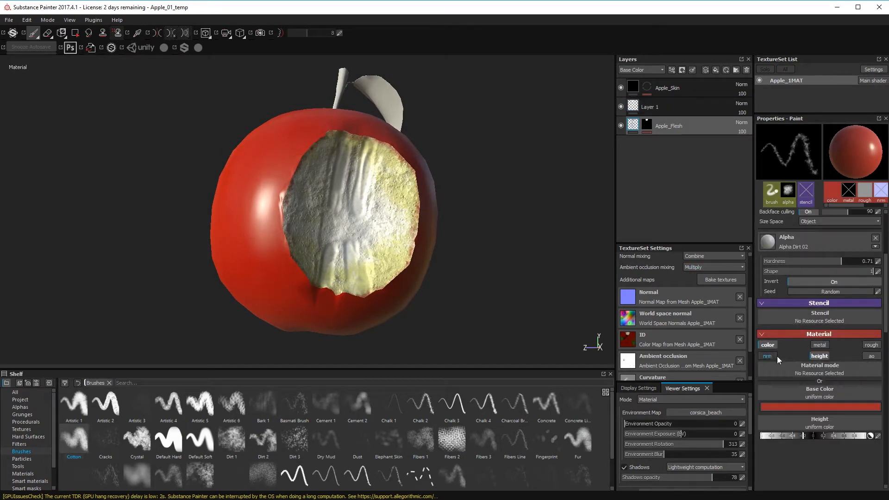
click(767, 356)
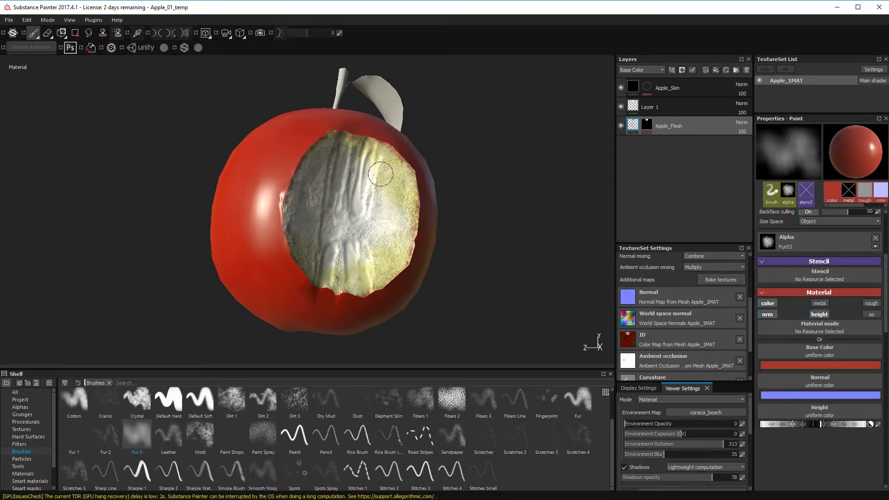
alt+drag(365, 256, 215, 228)
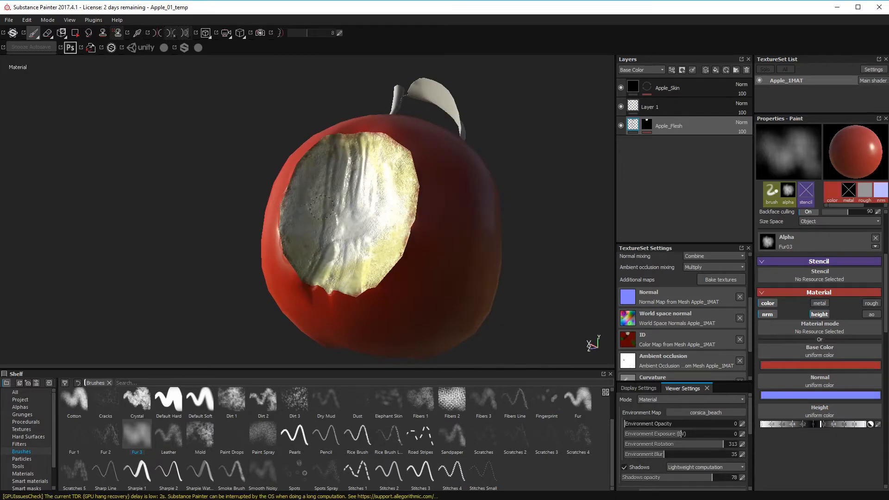
alt+drag(349, 164, 332, 240)
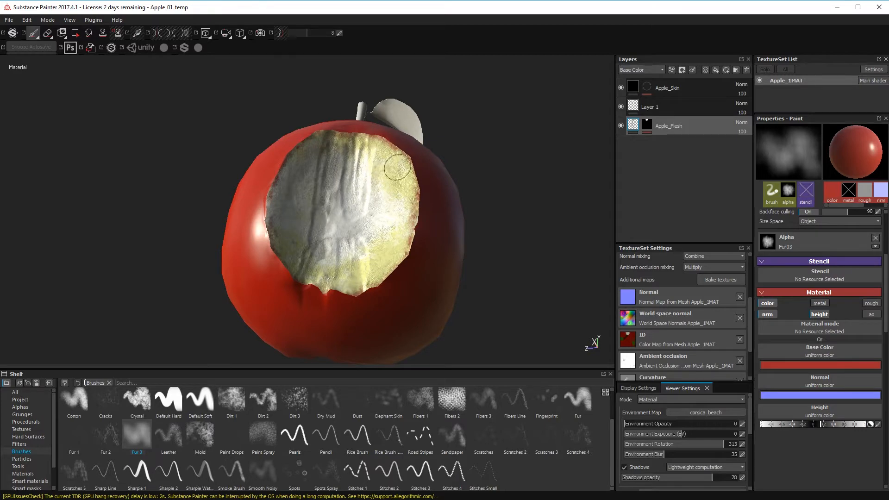
mouse_move(354, 273)
alt+mouse_down()
mouse_move(402, 317)
mouse_move(365, 272)
mouse_move(374, 296)
mouse_move(339, 234)
mouse_move(403, 272)
mouse_move(438, 264)
alt+mouse_up()
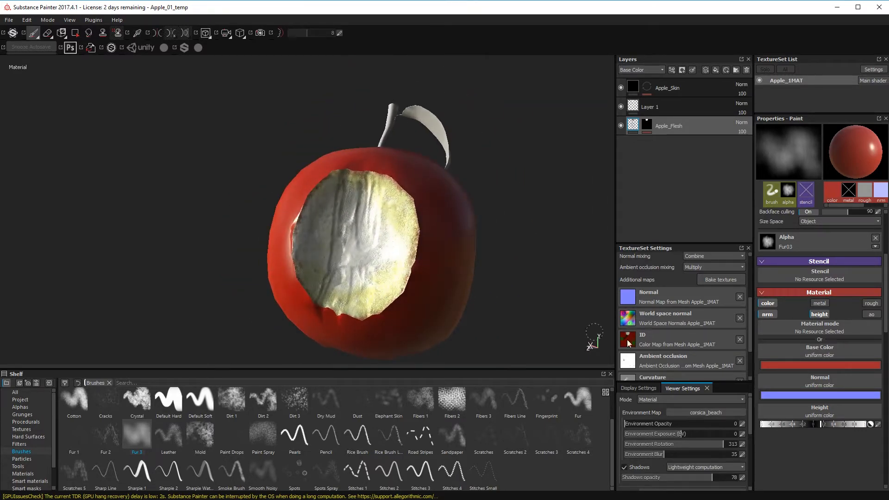
Step: Reset the brush channels, set the base color to beige (R 0.484, G 0.416, B 0.283) and dab it over the flesh on Apple_Flesh
click(767, 303)
click(819, 370)
click(767, 370)
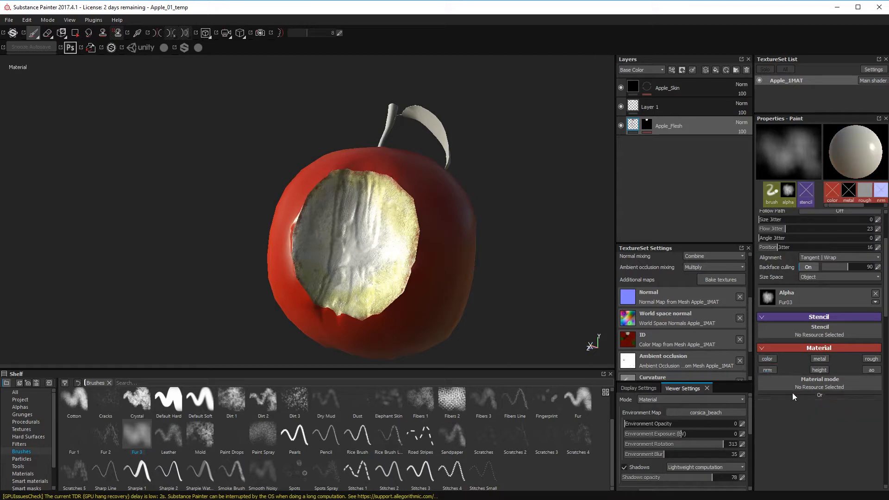
click(767, 359)
scroll(784, 432, down, 5)
click(811, 365)
click(824, 404)
mouse_move(777, 356)
mouse_down()
mouse_move(766, 337)
mouse_move(749, 345)
mouse_move(764, 357)
mouse_up()
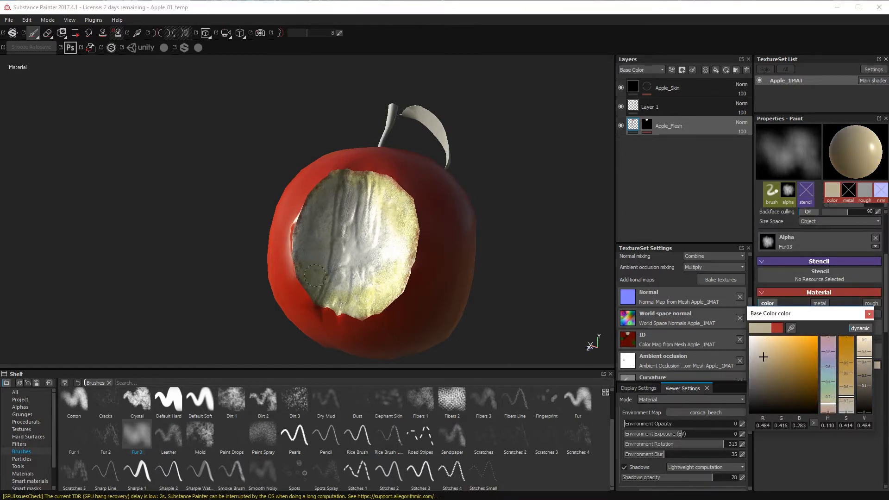
alt+drag(336, 294, 382, 301)
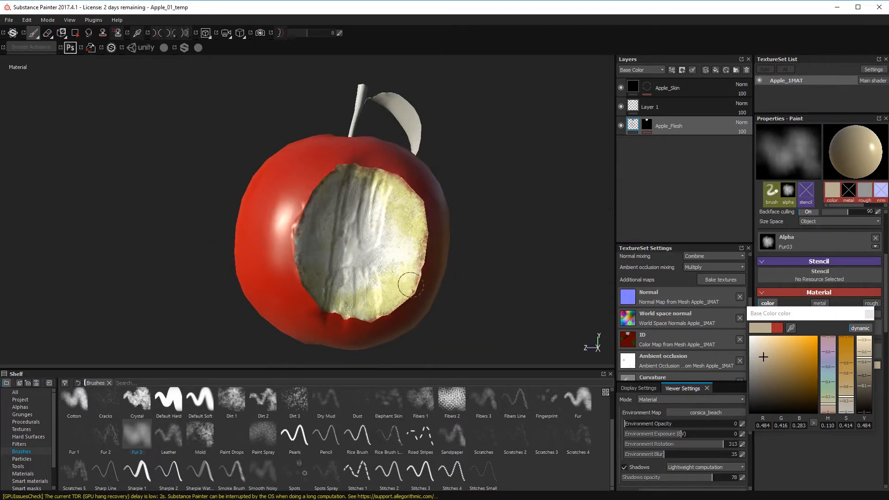
alt+drag(304, 209, 224, 249)
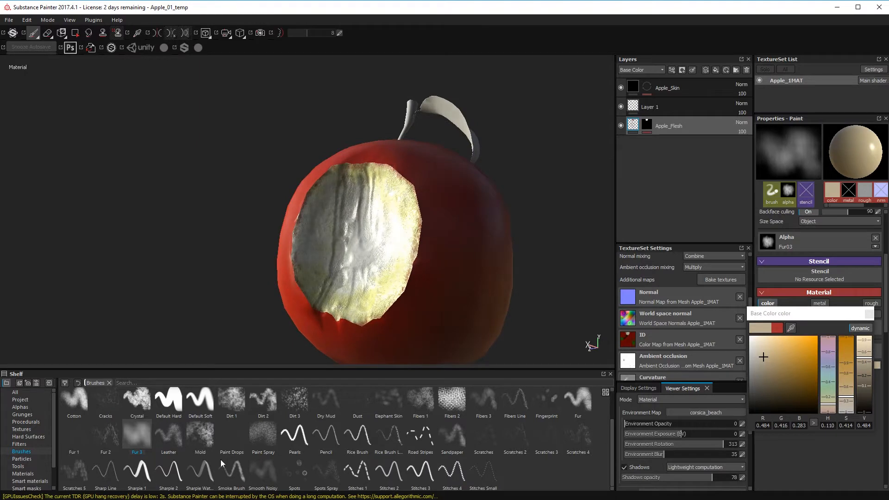
Step: Shade the edges of the flesh on Layer 1 with a dark brown base color (R 0.089, G 0.076, B 0.051)
mouse_move(763, 357)
mouse_down()
mouse_move(759, 393)
mouse_move(764, 387)
mouse_up()
click(640, 105)
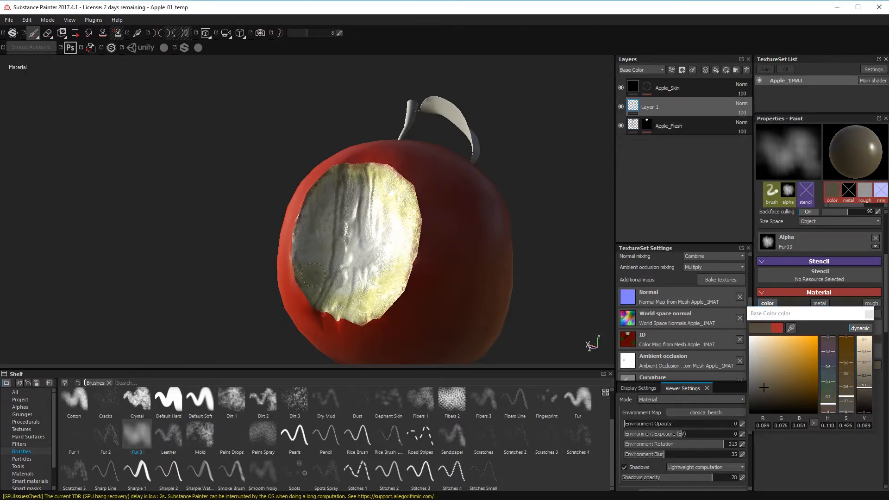
alt+drag(324, 291, 392, 313)
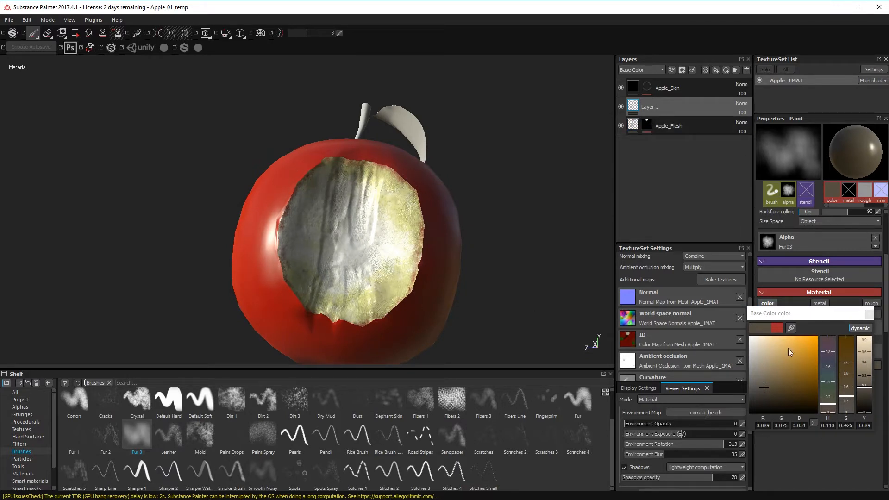
Step: Lighten the bitten flesh on Layer 1 with Fur 3 strokes in a cream base color (R 1.000, G 1.000, B 0.939)
mouse_move(762, 391)
mouse_down()
mouse_move(752, 338)
mouse_move(763, 339)
mouse_move(752, 325)
mouse_up()
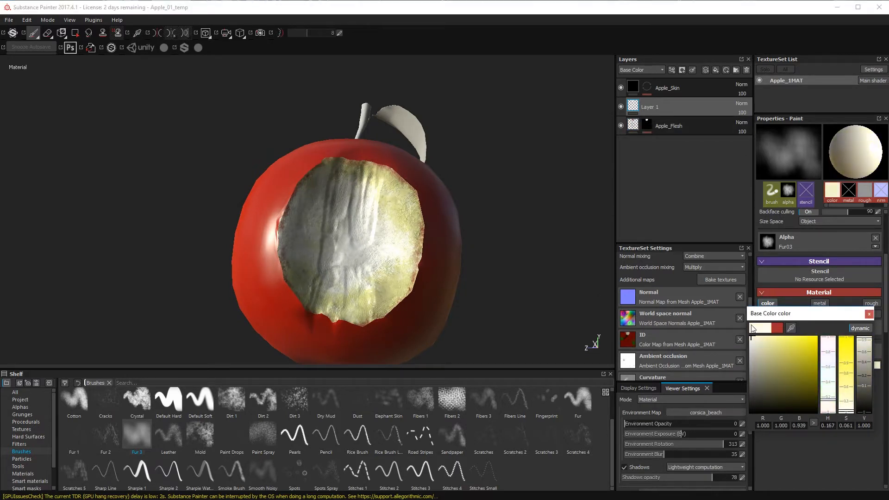
mouse_move(387, 219)
mouse_down()
mouse_move(394, 250)
mouse_move(372, 294)
mouse_up()
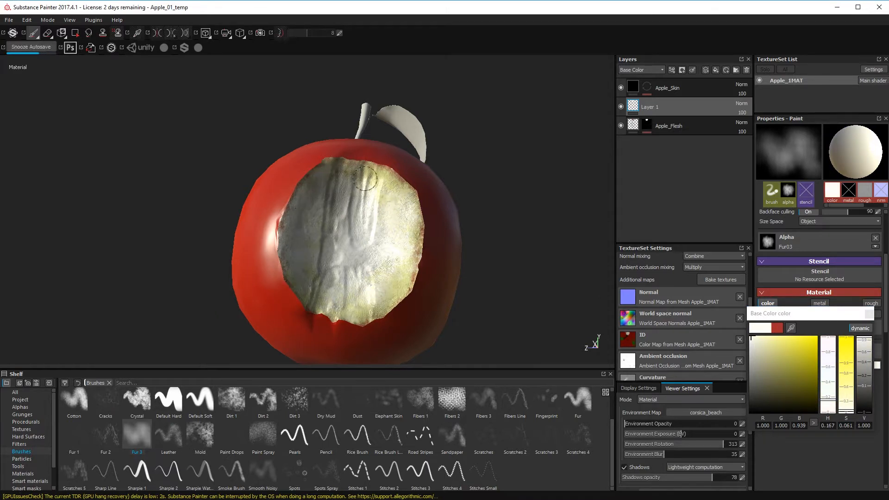
alt+drag(343, 184, 383, 210)
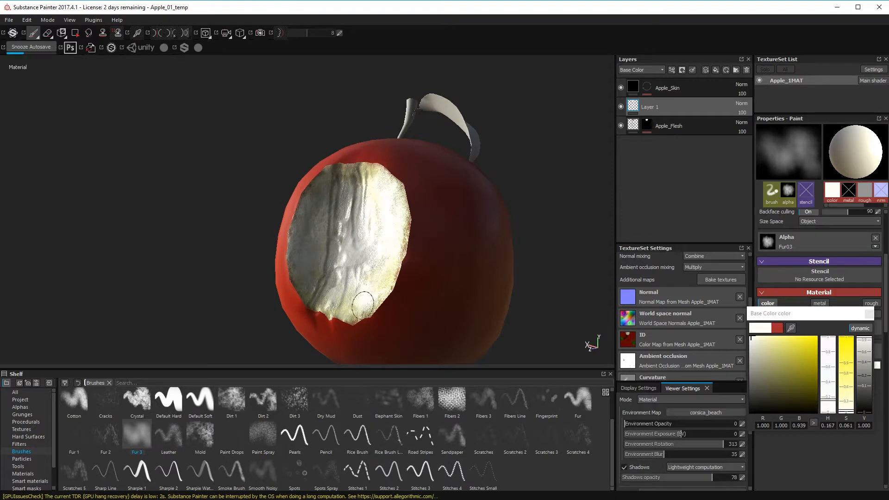
alt+drag(344, 281, 369, 273)
alt+drag(312, 194, 408, 222)
Step: Paint pale yellow (R 1.000, G 1.000, B 0.621) over the flesh on Layer 1, and set the base color to white
drag(847, 391, 848, 399)
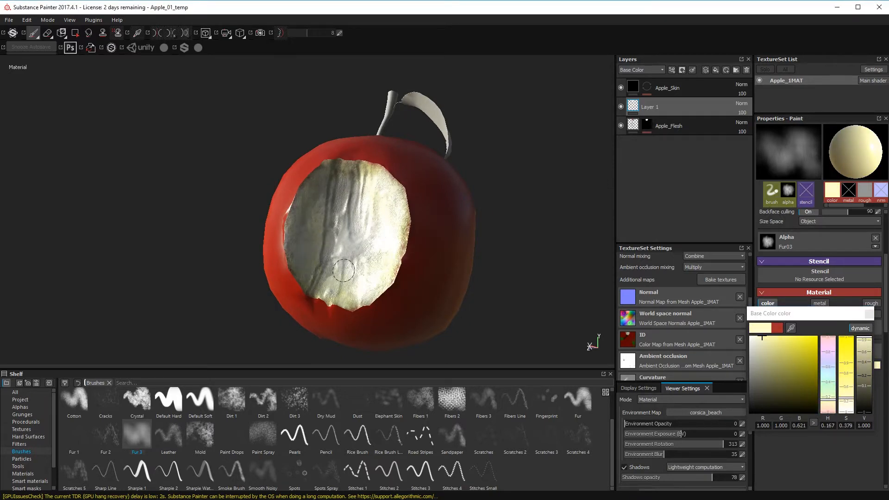
alt+drag(357, 292, 364, 178)
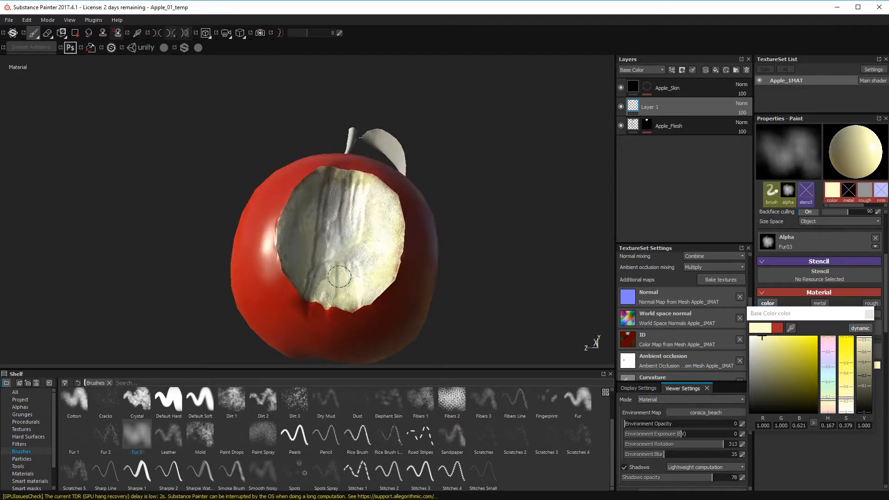
drag(762, 338, 639, 273)
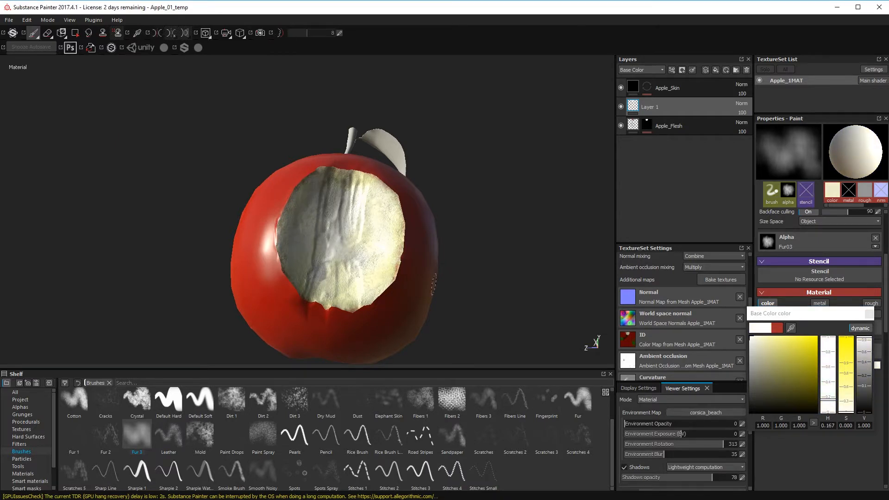
Step: Paint white over the bitten flesh on Layer 1 to lighten it
alt+drag(433, 284, 324, 285)
alt+right_drag(324, 285, 119, 287)
alt+drag(119, 287, 222, 273)
alt+drag(440, 253, 572, 269)
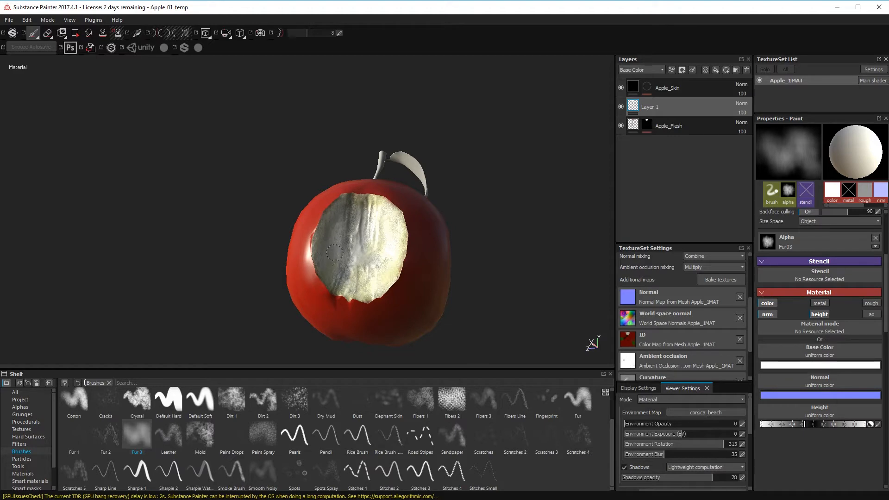
drag(390, 260, 397, 229)
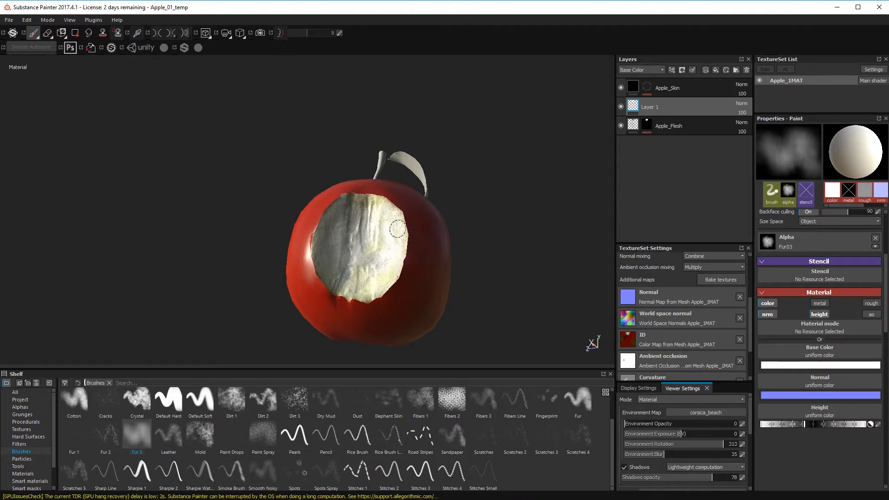
Step: Add a paint layer above Apple_Skin and name it Leaf
alt+drag(348, 241, 409, 277)
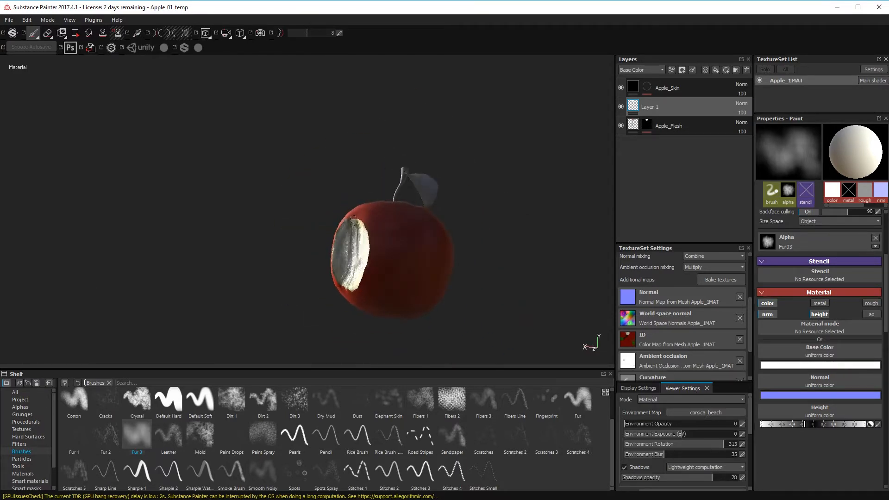
click(640, 95)
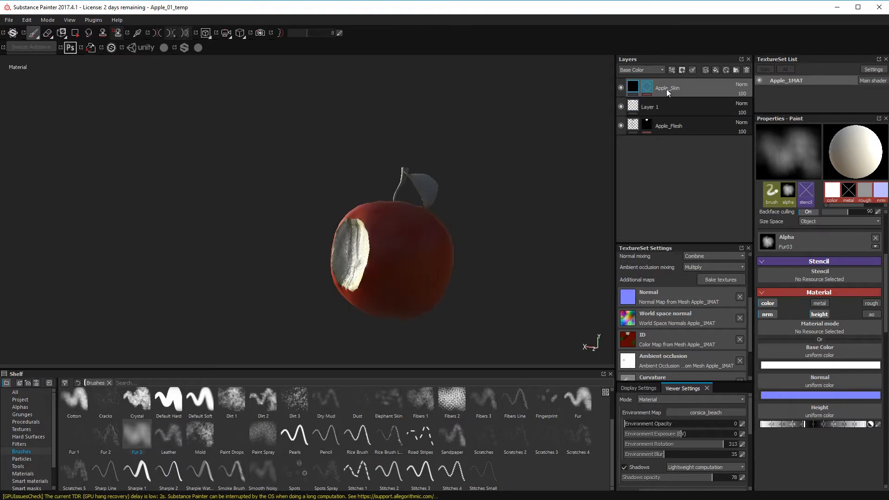
click(706, 71)
double_click(651, 88)
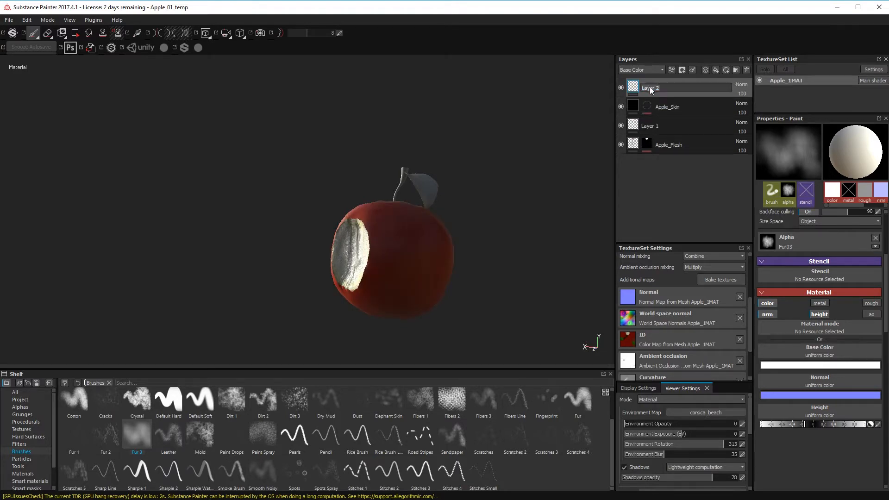
text(Leaf)
key(Return)
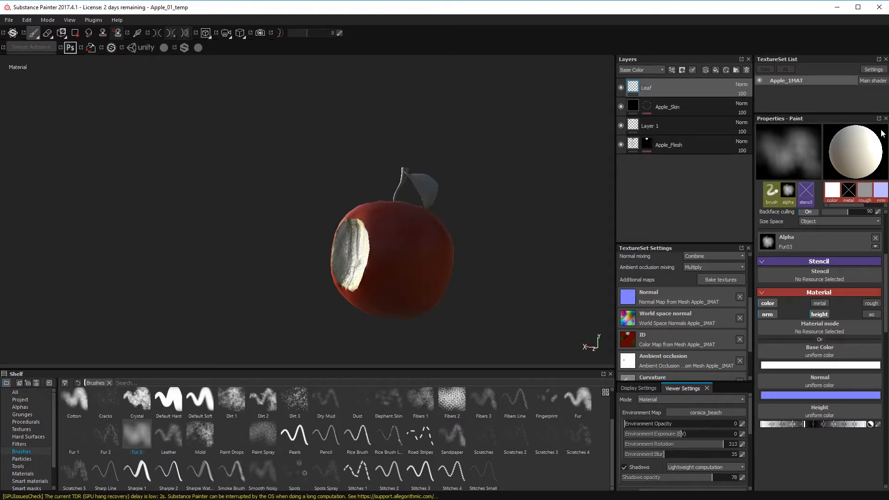
Step: Add a black mask with a color selection to the Leaf layer, picking the leaf's green ID color (R 20, G 80, B 2)
right_click(639, 85)
click(662, 91)
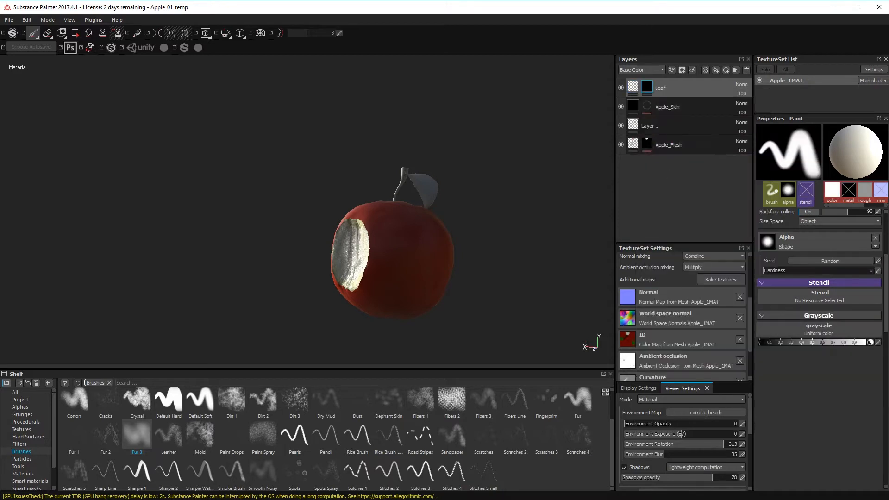
click(672, 70)
click(702, 128)
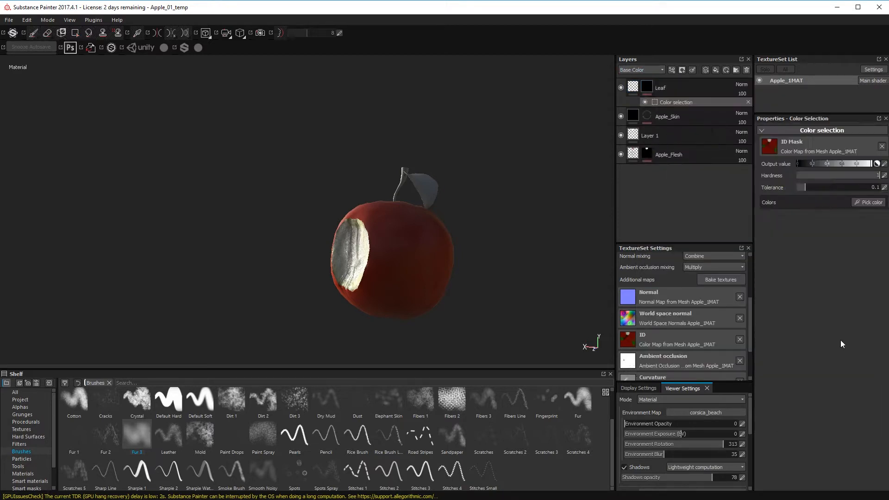
click(873, 203)
click(419, 184)
Step: Set the Leaf layer's paint base color to yellow-green (R 0.321, G 0.558, B 0.013)
alt+drag(399, 188, 62, 166)
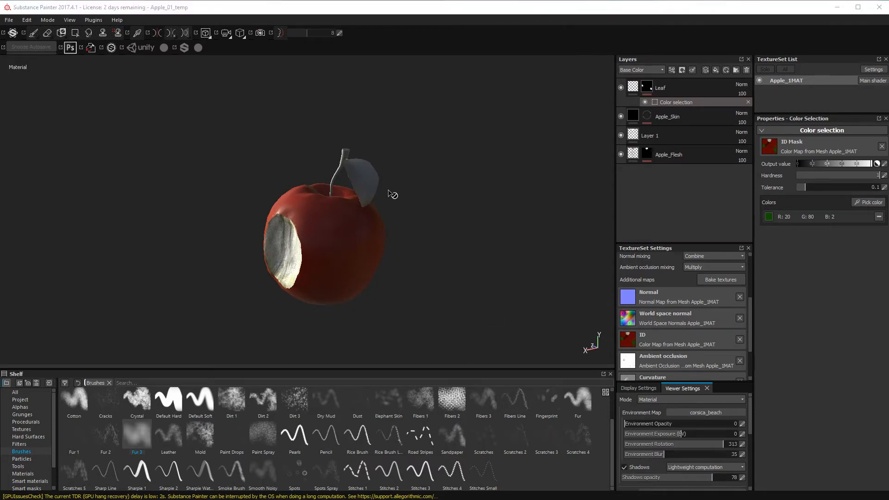
click(633, 87)
click(814, 368)
drag(827, 359, 824, 395)
click(800, 337)
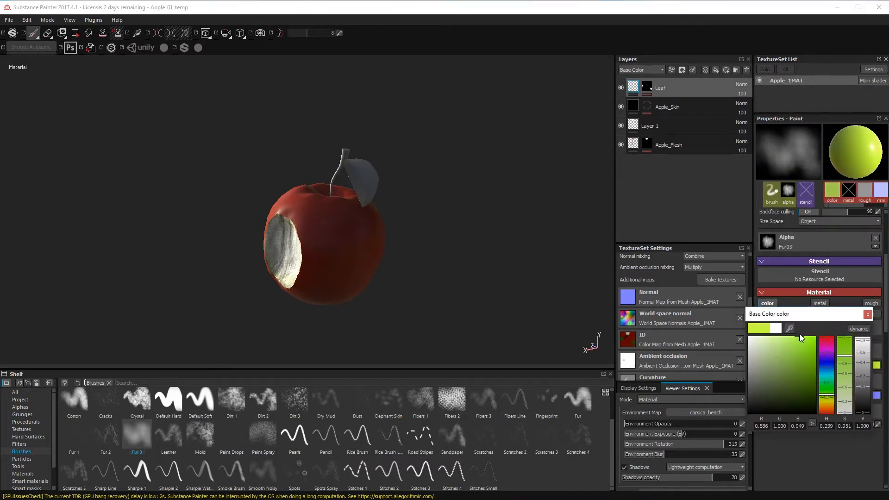
drag(808, 339, 804, 354)
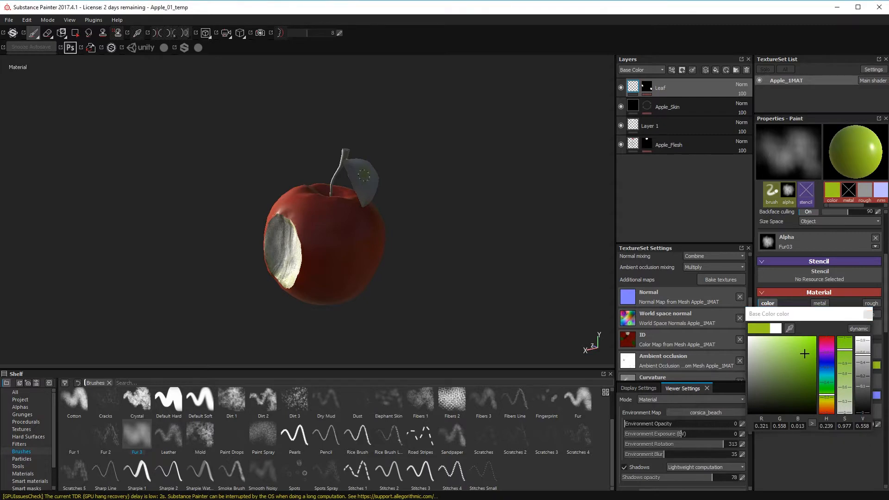
Step: Paint a first coat of yellow-green on the leaf with the Dirt 1 brush
alt+drag(439, 259, 706, 276)
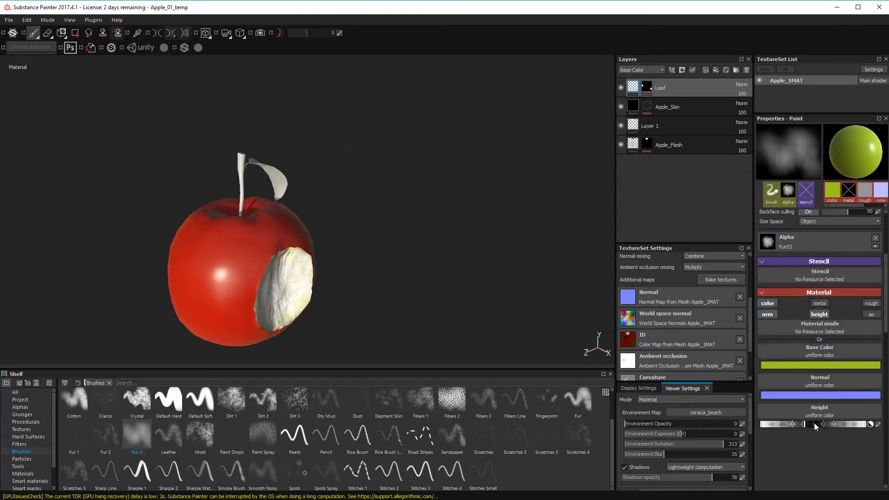
alt+drag(330, 200, 339, 193)
alt+middle_drag(339, 192, 379, 236)
click(129, 403)
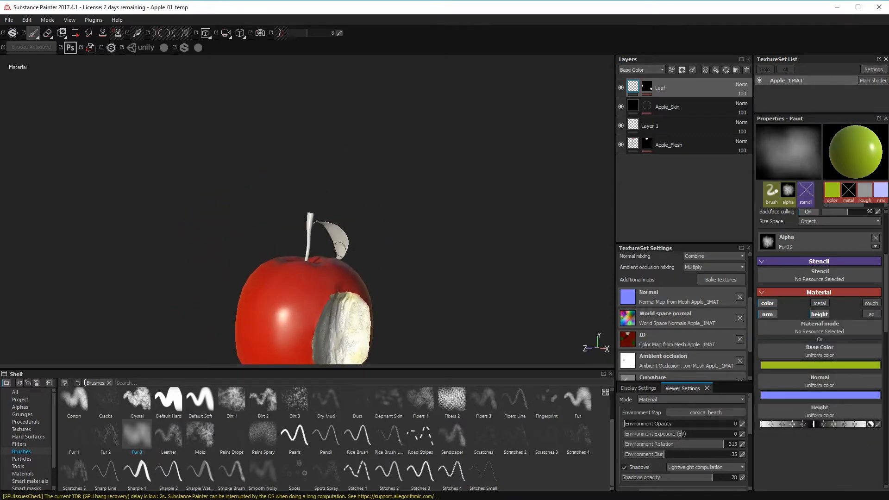
click(231, 402)
alt+drag(361, 269, 393, 267)
drag(327, 245, 324, 237)
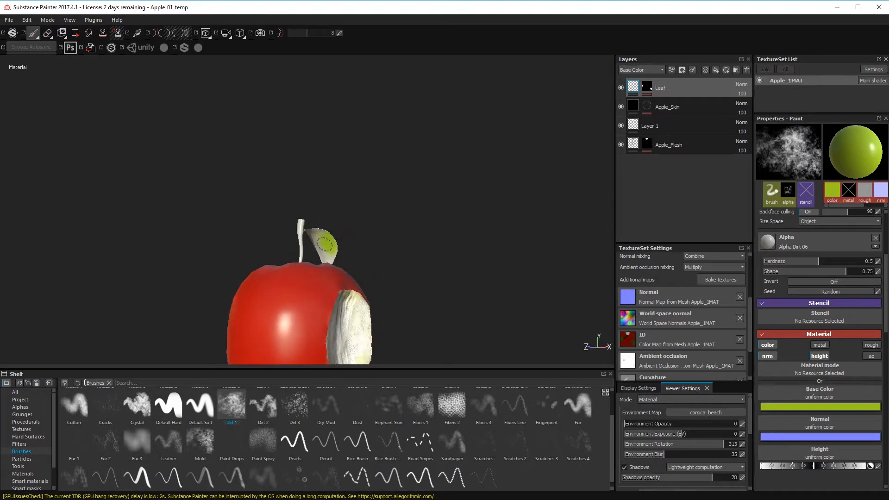
Step: Set the base color to a darker green (R 0.195, G 0.338, B 0.010) and paint it over the leaf
alt+right_drag(326, 244, 450, 235)
click(838, 406)
drag(806, 361, 804, 365)
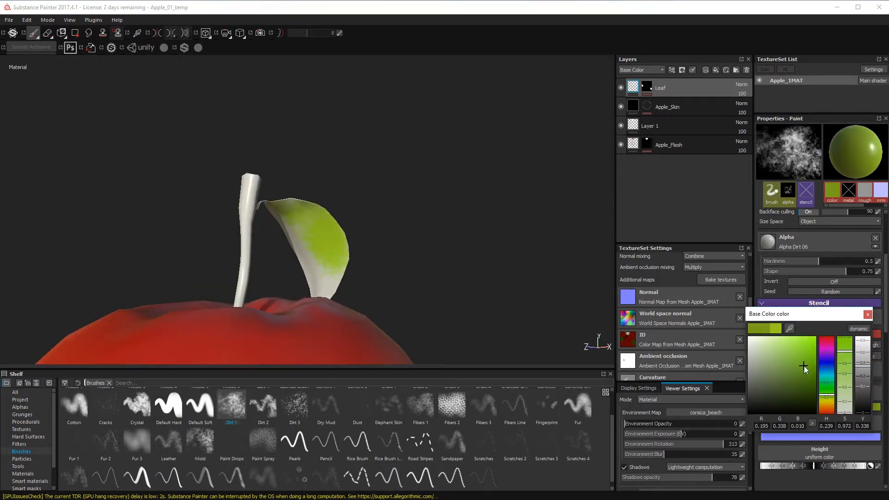
mouse_move(307, 229)
mouse_down()
mouse_move(330, 244)
mouse_move(328, 278)
mouse_move(285, 212)
mouse_move(312, 267)
mouse_move(417, 259)
mouse_up()
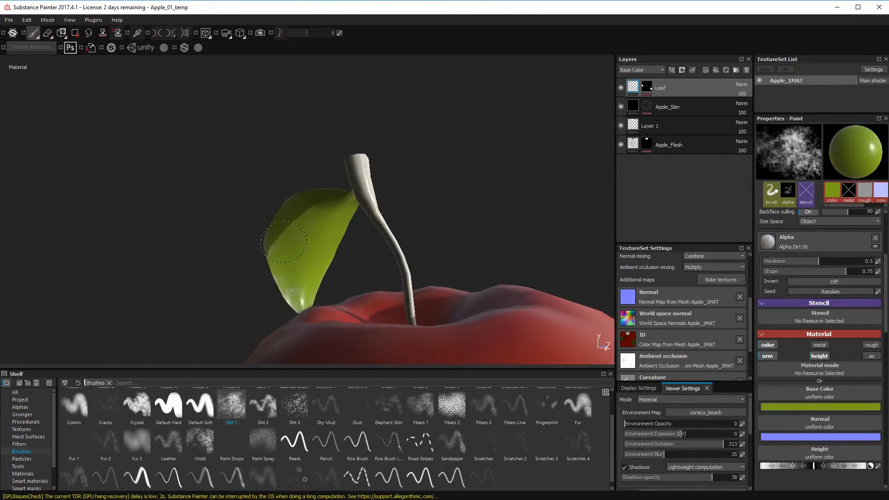
Step: Enable the roughness channel and cover the rest of the leaf, including its tip and other side, in the same green
alt+drag(301, 301, 333, 289)
click(871, 345)
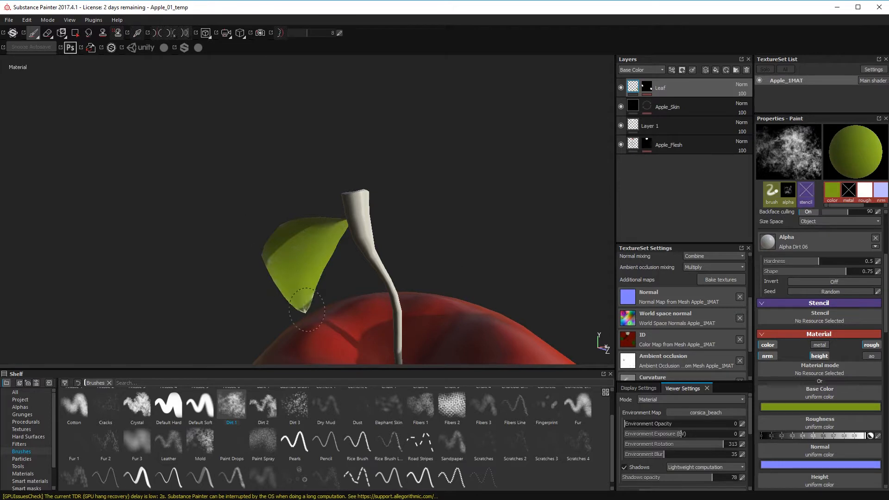
alt+drag(304, 307, 315, 200)
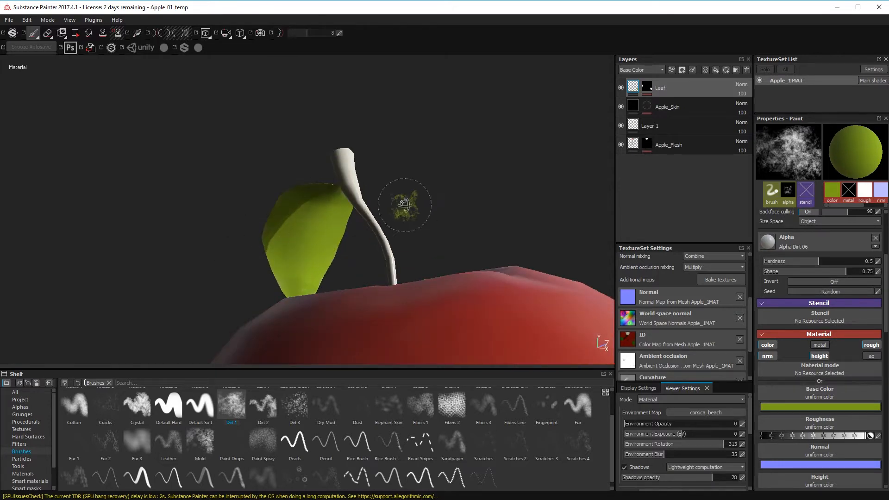
alt+drag(407, 204, 347, 262)
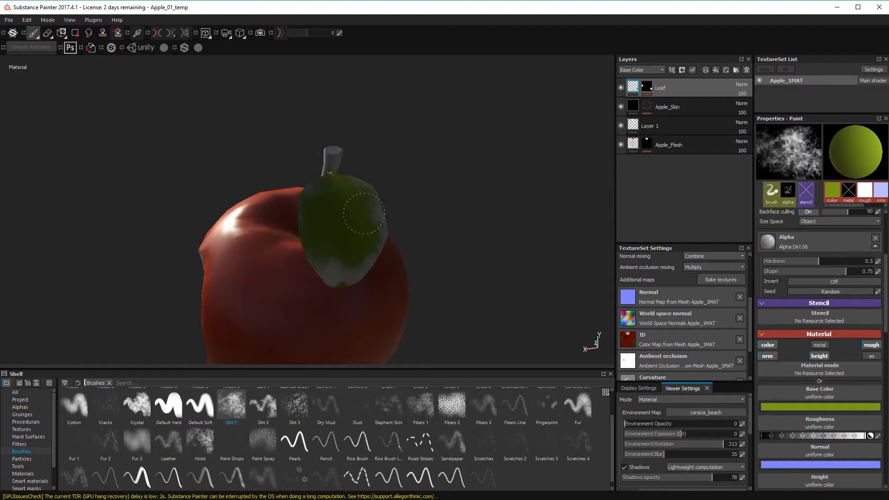
drag(364, 213, 332, 288)
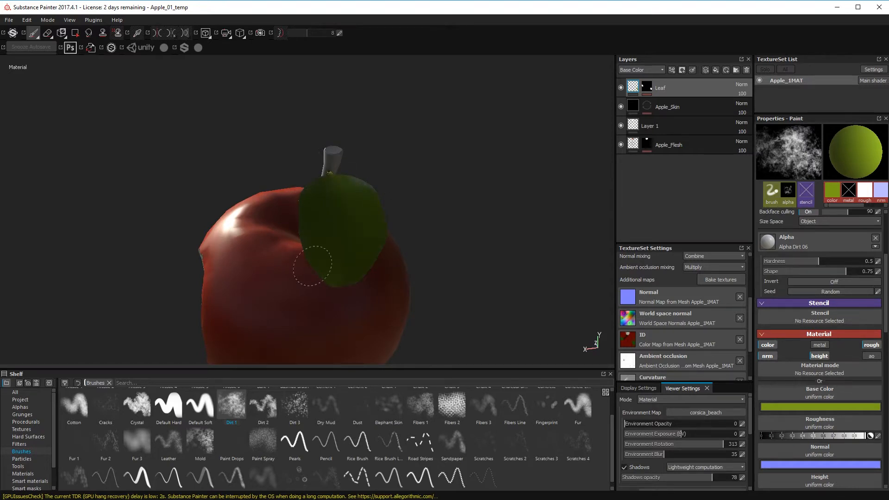
alt+drag(313, 266, 385, 274)
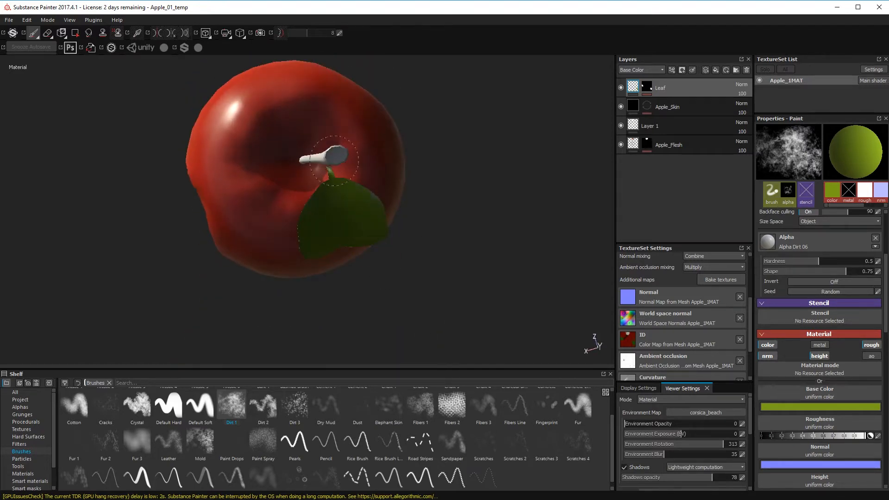
Step: Add a fill layer above Leaf with a black mask and a color selection of the stem's ID color (R 31, G 12, B 0)
alt+drag(382, 224, 468, 223)
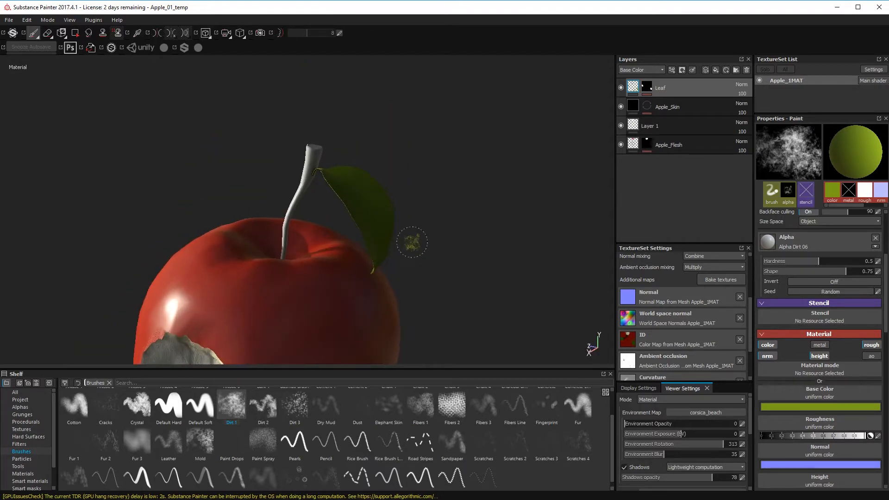
click(715, 70)
alt+middle_drag(443, 229, 478, 174)
right_click(635, 86)
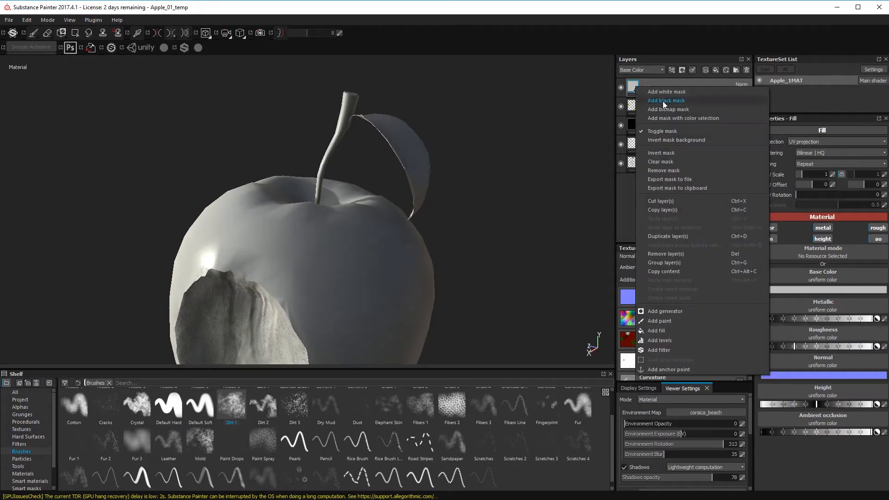
click(666, 100)
right_click(647, 87)
click(690, 131)
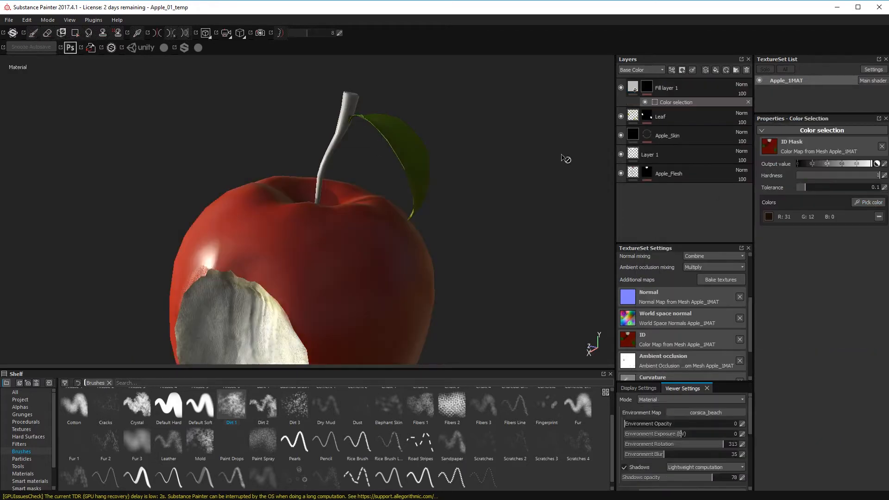
Step: Apply the Bark black pine material to the content of the stem's fill layer, after trying Bark Maple
alt+drag(565, 158, 454, 159)
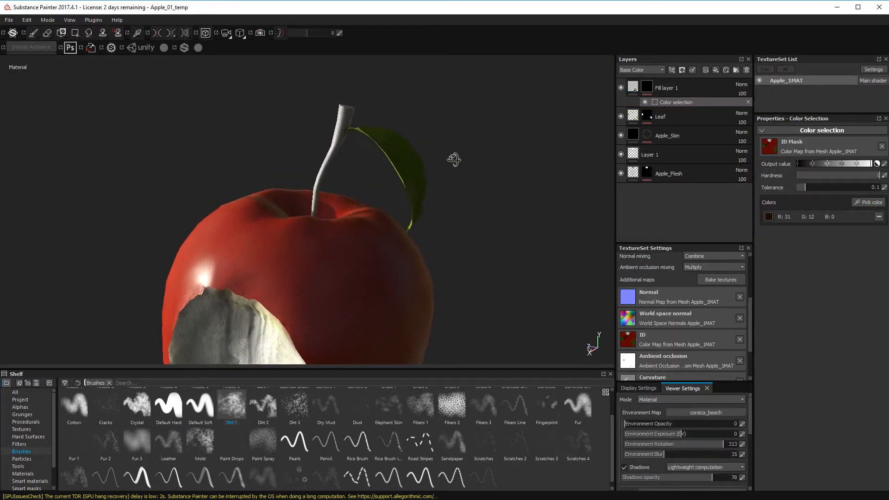
click(19, 474)
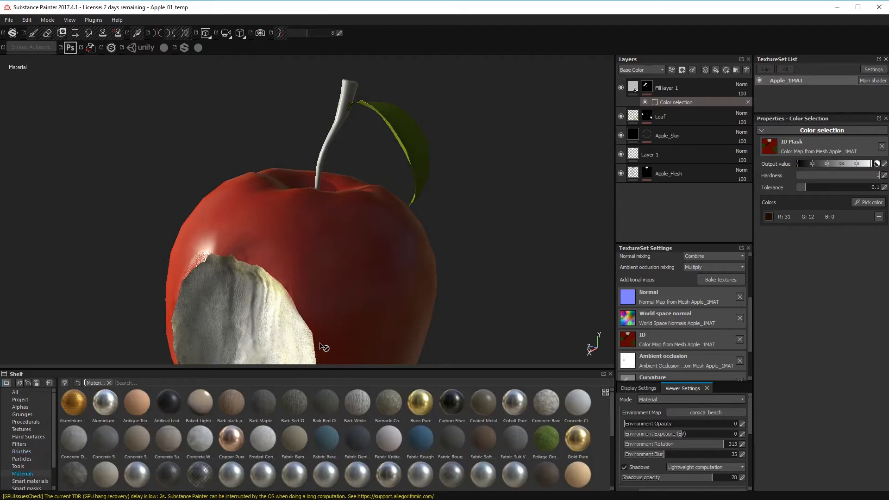
click(632, 88)
click(257, 406)
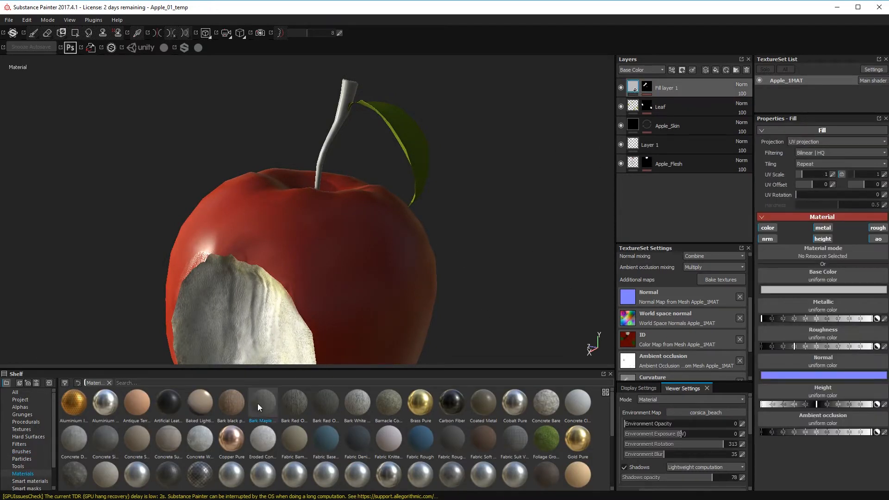
alt+drag(478, 185, 394, 257)
click(231, 410)
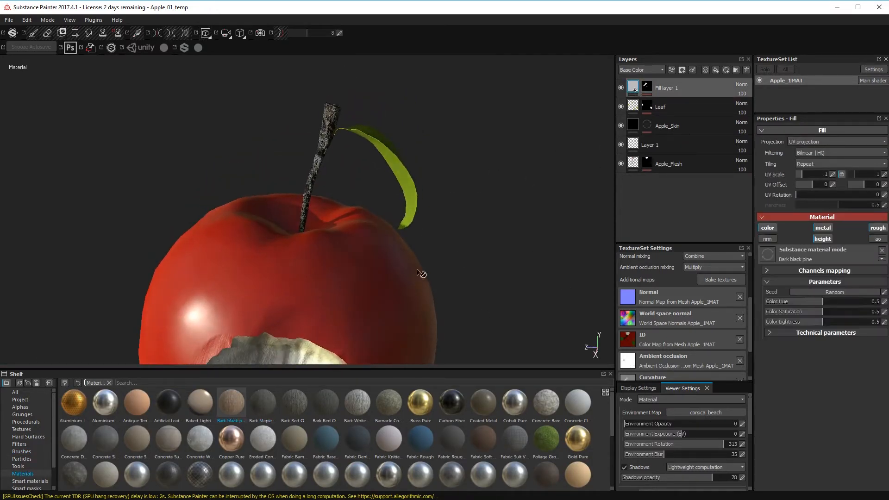
Step: Try the Bark Red Oak Tree, Bark Red Oak Tree Large and Bark Maple materials on the stem
alt+drag(471, 171, 619, 182)
click(305, 406)
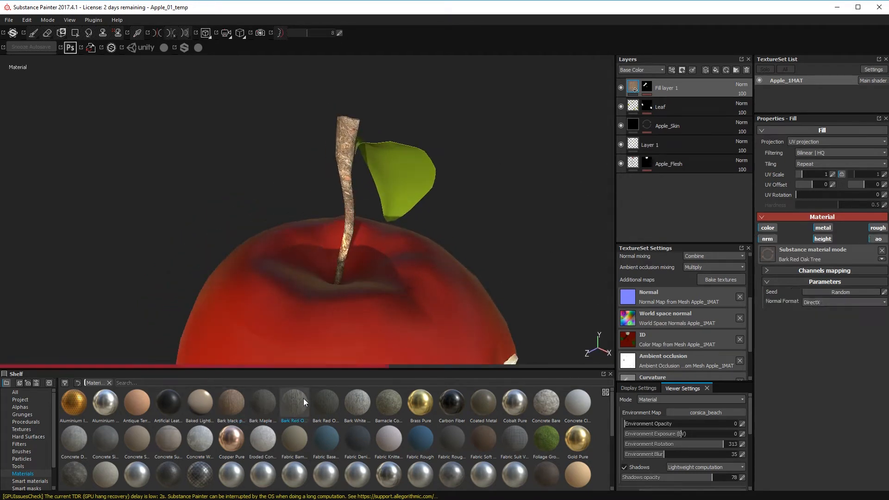
click(333, 407)
click(272, 399)
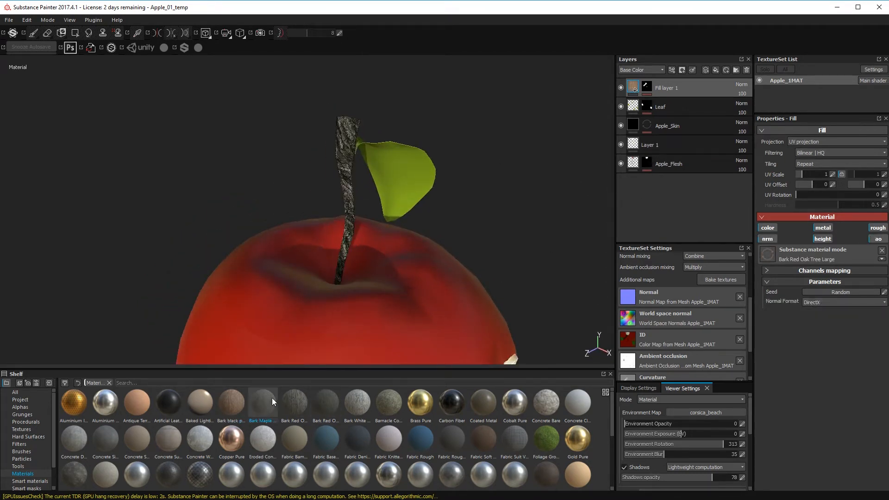
Step: Switch the stem's fill layer back to the Bark black pine material and check the whole apple
click(235, 402)
alt+drag(496, 224, 501, 222)
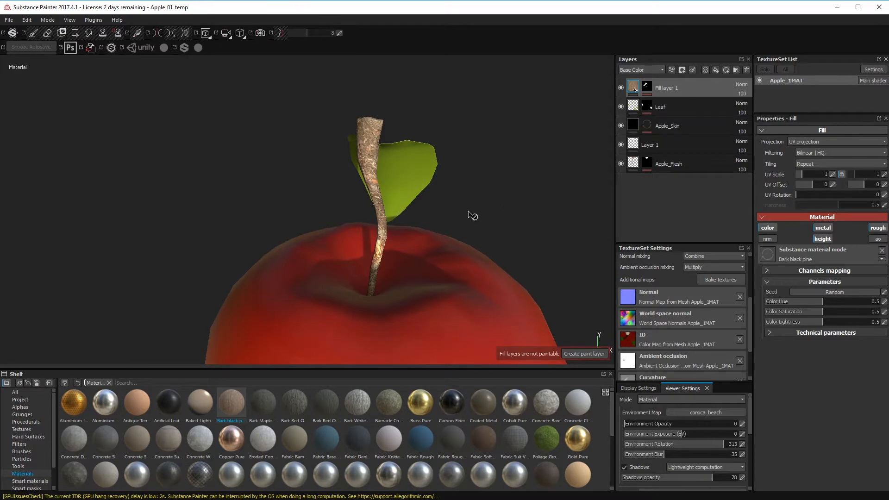
alt+drag(470, 217, 361, 255)
alt+middle_drag(361, 254, 405, 259)
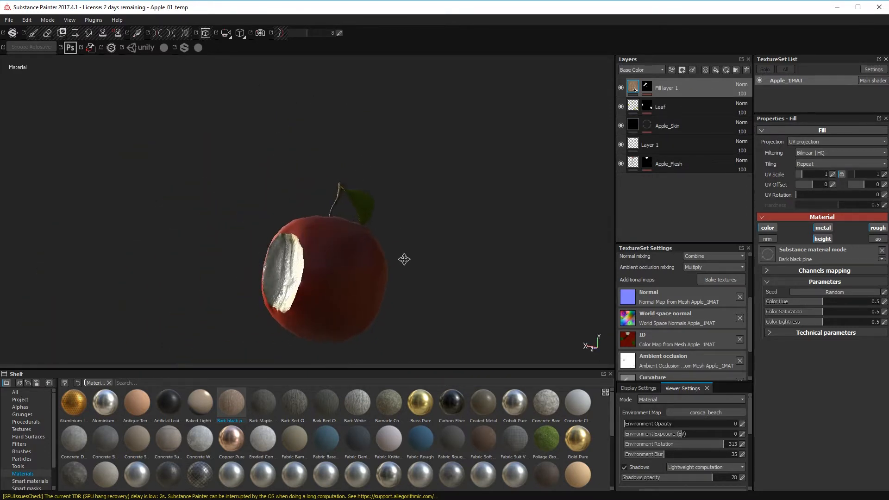
alt+drag(373, 286, 414, 315)
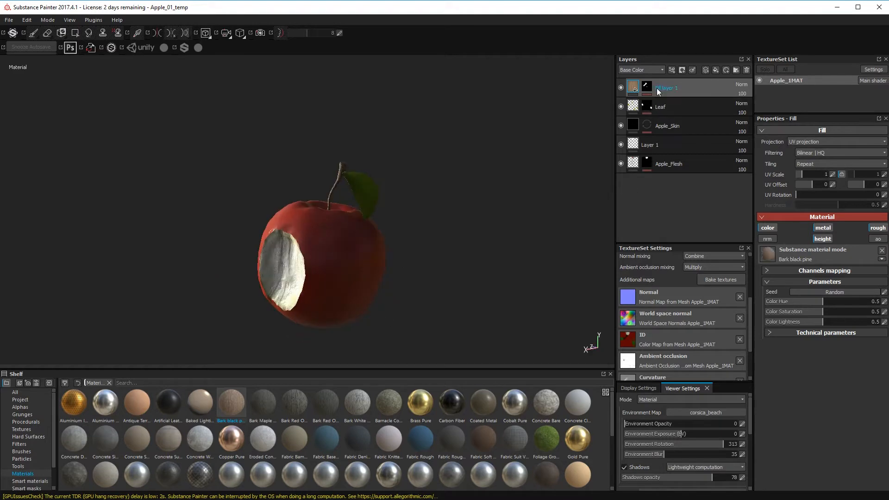
Step: Add a paint layer above the stem's fill layer and set its base color to dark brown (R 0.095, G 0.054, B 0.004)
click(648, 87)
click(706, 68)
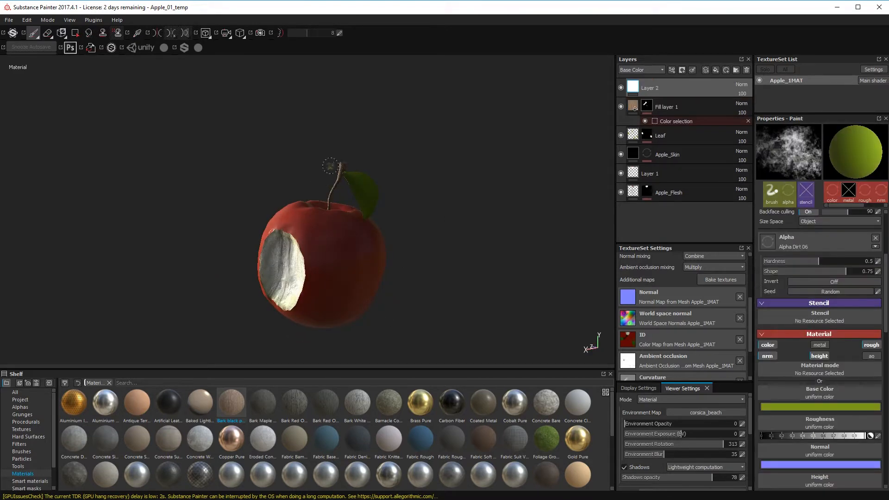
click(801, 407)
click(819, 445)
drag(787, 404, 792, 408)
alt+drag(384, 223, 327, 249)
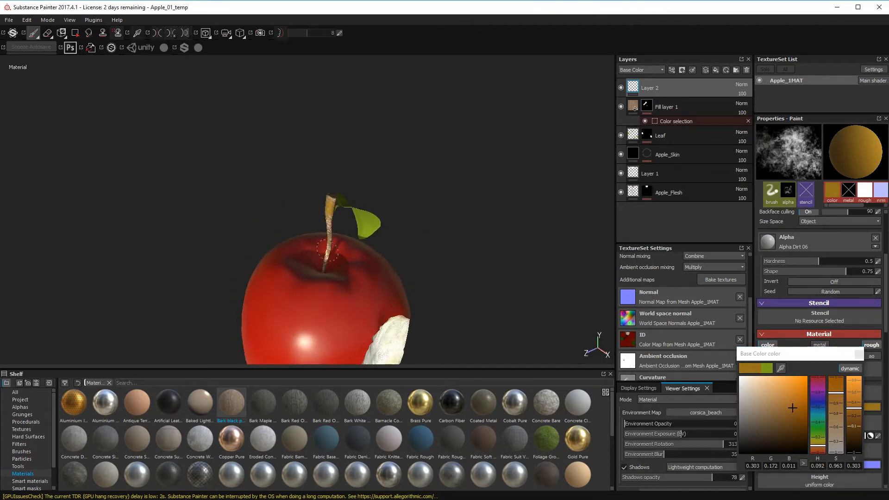
click(792, 426)
alt+drag(345, 320, 325, 254)
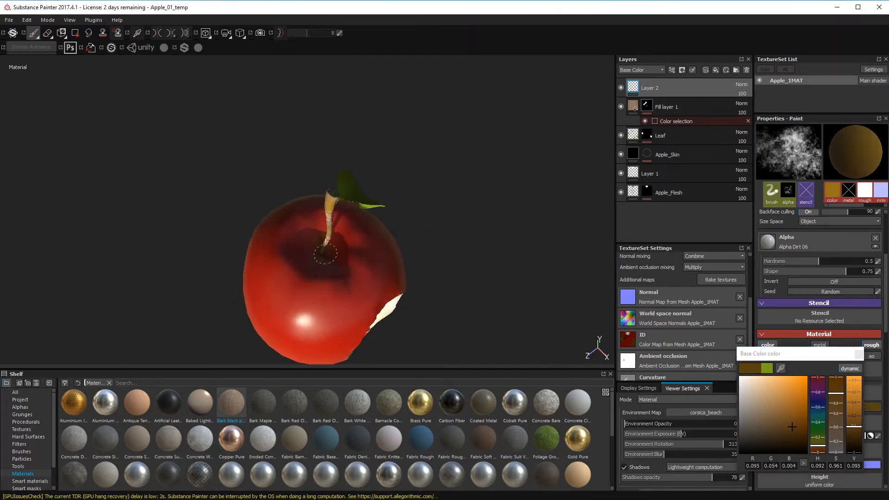
alt+drag(328, 209, 381, 246)
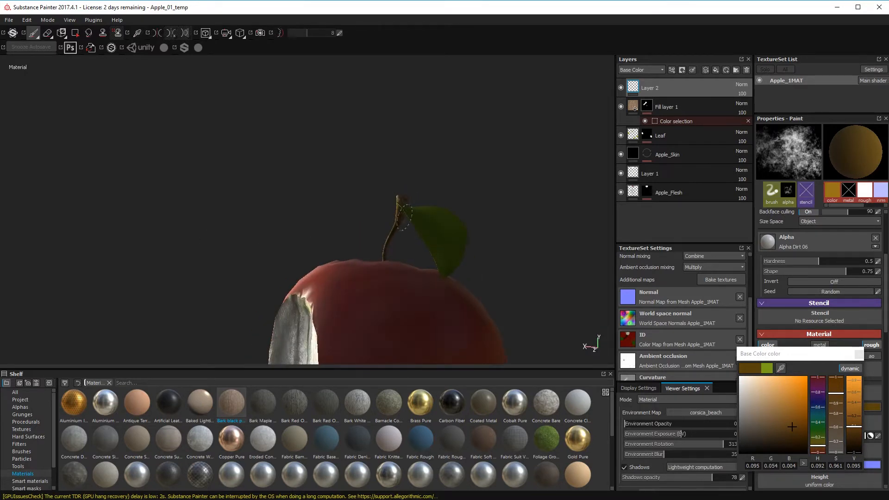
Step: Disable the height channel of the stem's bark fill layer and paint brown around the stem's base on Layer 2
click(632, 106)
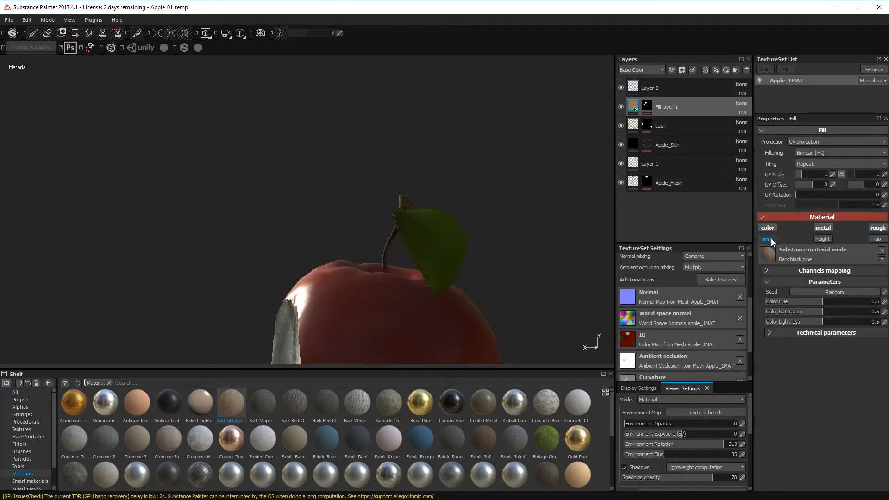
mouse_move(437, 220)
alt+mouse_down()
mouse_move(685, 301)
mouse_move(396, 209)
alt+mouse_up()
click(631, 94)
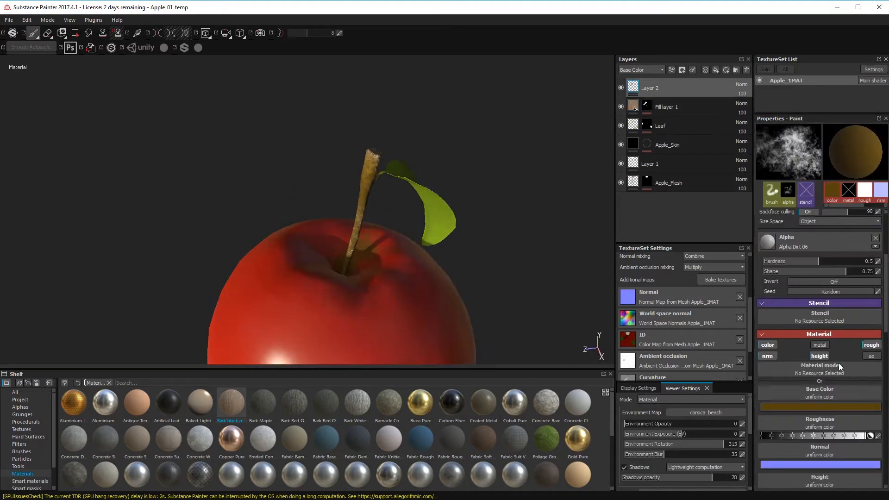
scroll(827, 435, down, 3)
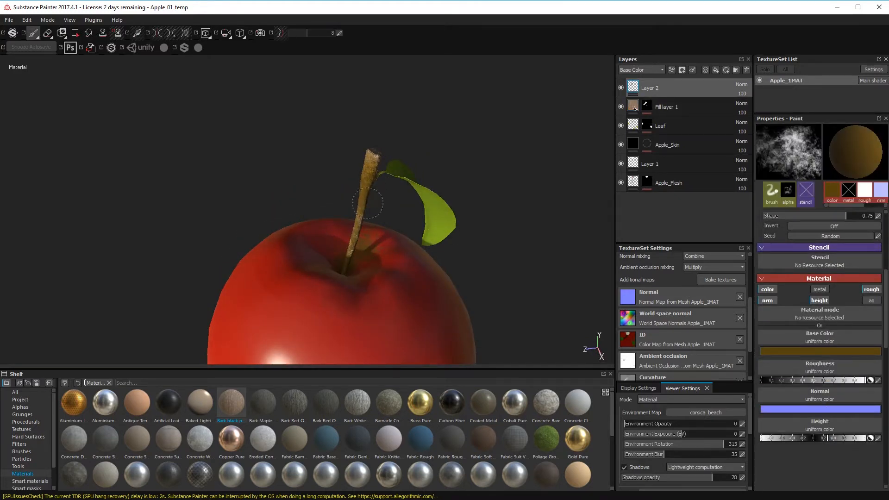
alt+drag(352, 250, 370, 248)
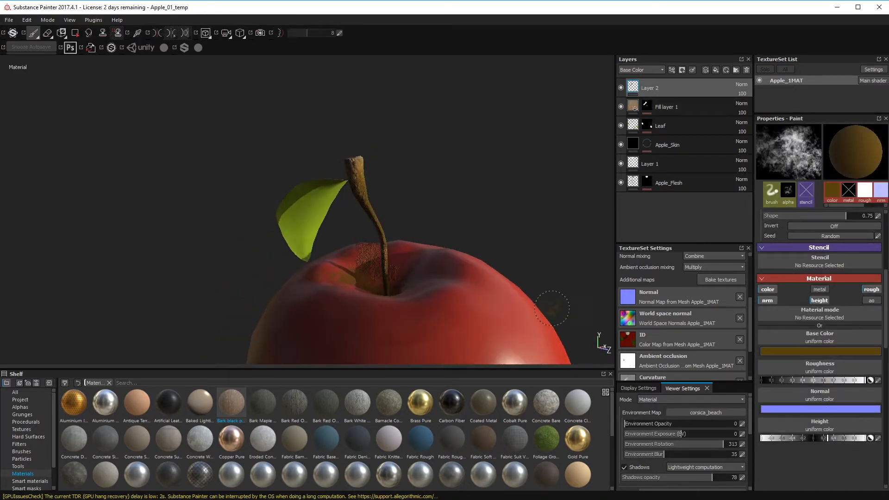
mouse_move(414, 210)
alt+mouse_down()
mouse_move(371, 224)
mouse_move(496, 252)
alt+mouse_up()
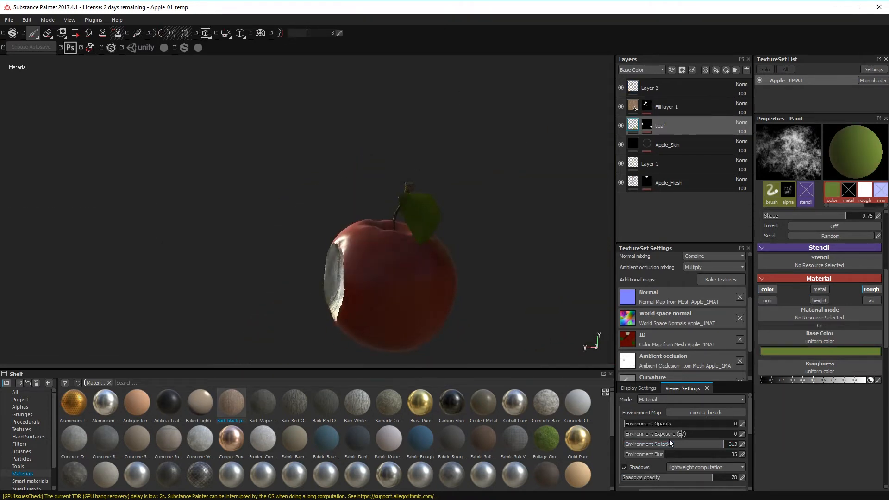
Step: Set the environment rotation to 84 and examine the apple under that lighting
drag(677, 444, 651, 445)
alt+drag(485, 315, 496, 309)
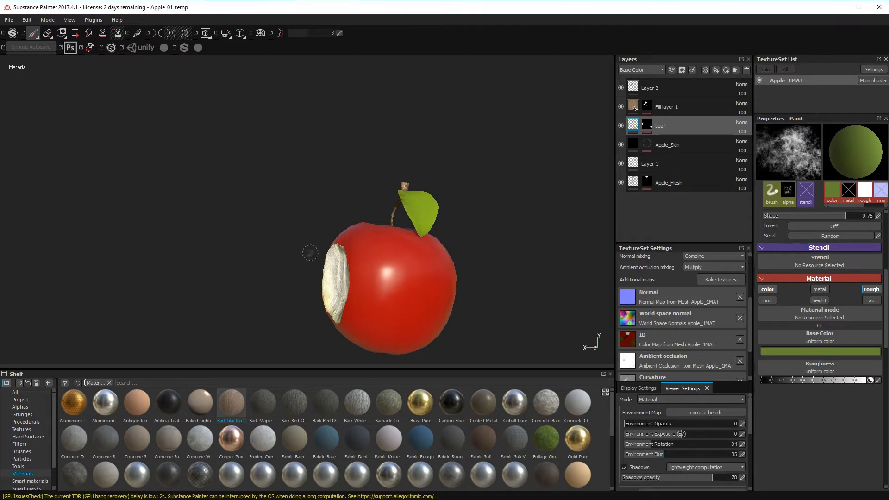
mouse_move(278, 297)
alt+mouse_down()
mouse_move(300, 276)
mouse_move(325, 317)
mouse_move(365, 296)
mouse_move(358, 282)
alt+mouse_up()
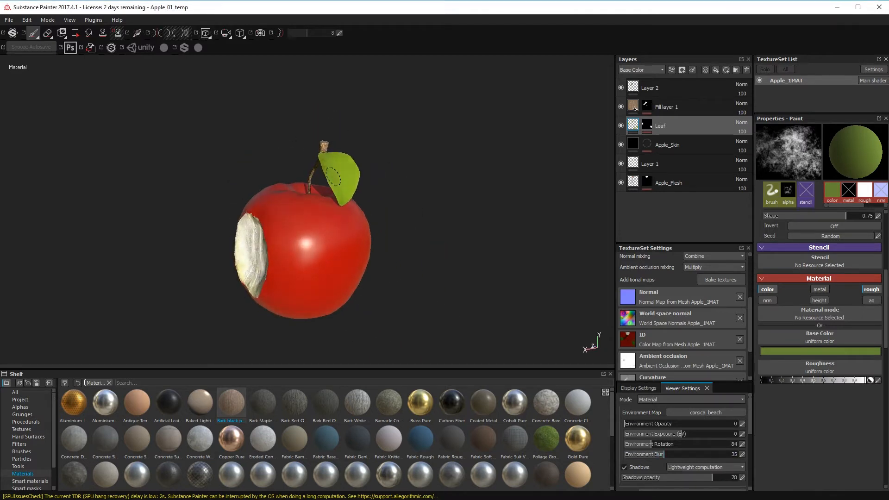
alt+drag(352, 241, 389, 208)
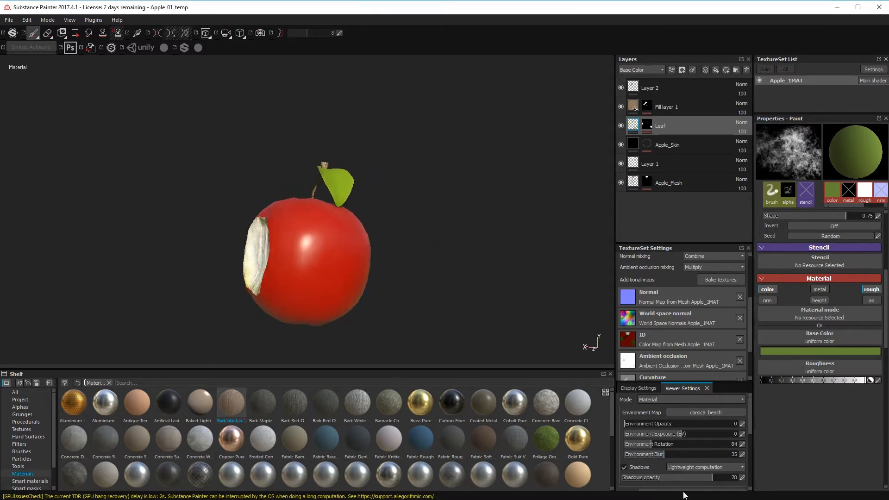
Step: Set the environment rotation to 317 and the shadows opacity to 36
drag(653, 444, 724, 459)
alt+drag(347, 324, 463, 310)
drag(703, 479, 662, 471)
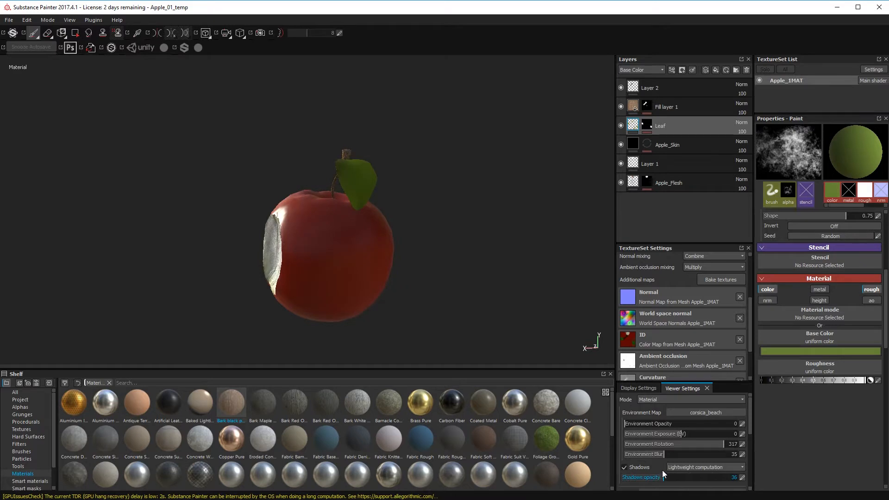
alt+drag(310, 232, 331, 239)
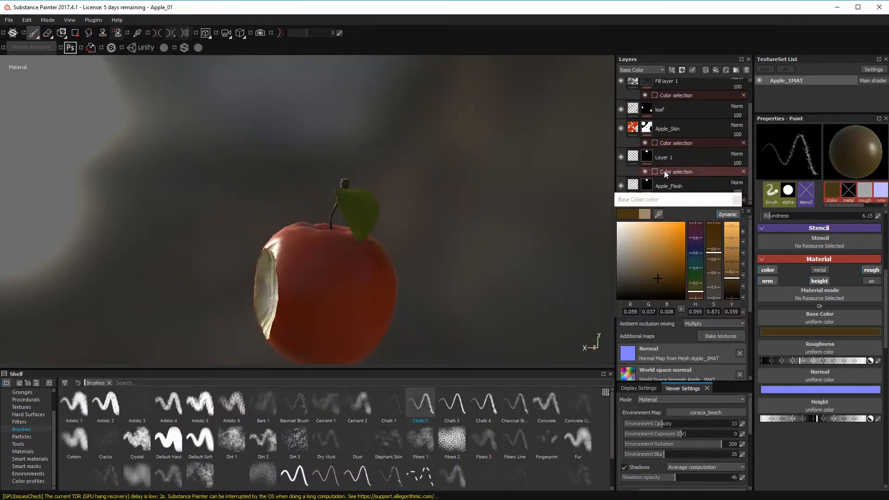
Step: Choose the Dirt 3 brush for the Apple_Skin layer's content and turn off its height and normal channels
mouse_move(445, 278)
alt+mouse_down()
mouse_move(458, 280)
mouse_move(342, 310)
alt+mouse_up()
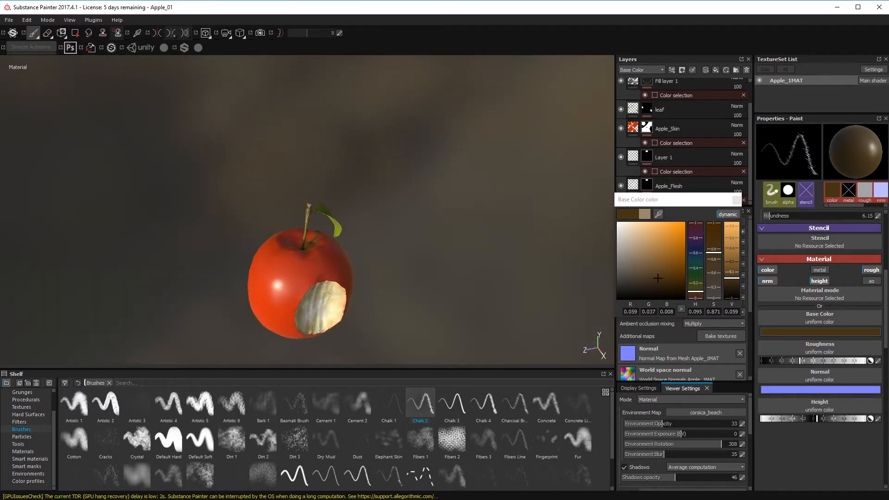
click(298, 443)
alt+drag(352, 222, 356, 296)
click(657, 131)
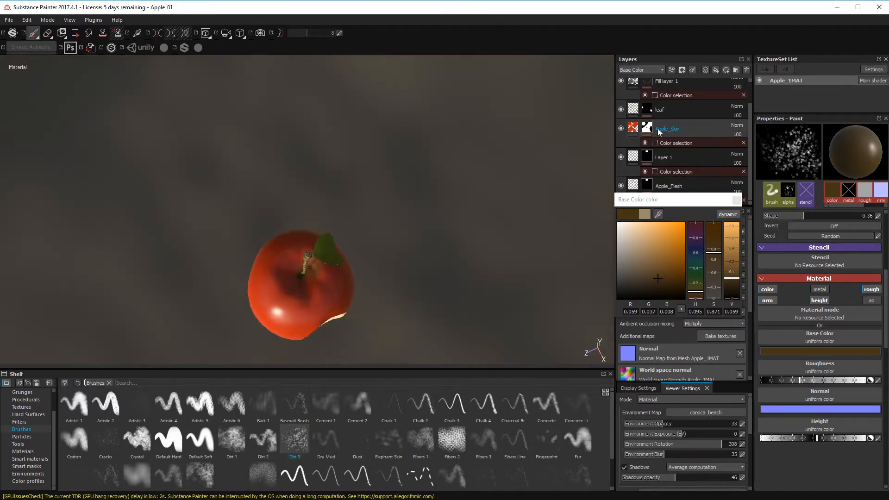
click(633, 130)
alt+drag(267, 335, 324, 333)
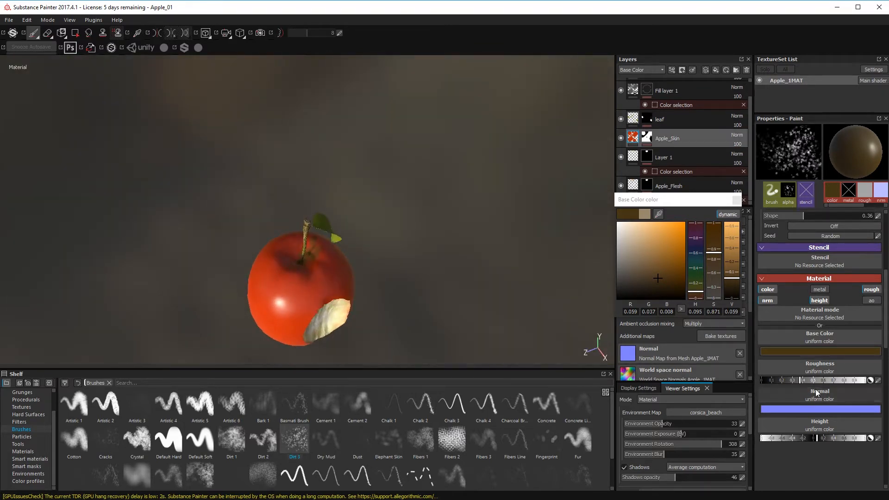
click(819, 300)
click(767, 300)
alt+drag(296, 306, 345, 309)
Step: Switch to the Scratches 4 brush after trying Fur 2, and paint green (R 0.093, G 0.185, B 0.045) streaks on the skin around the stem
scroll(369, 477, down, 1)
click(112, 447)
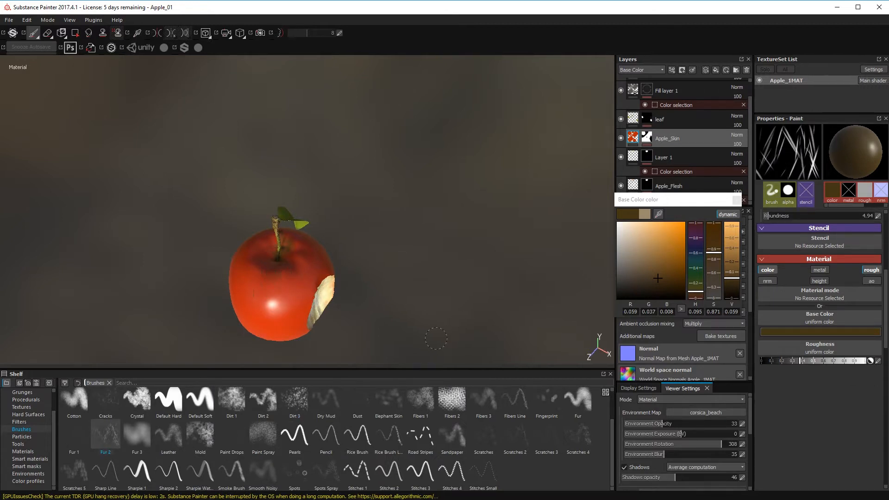
scroll(802, 341, up, 4)
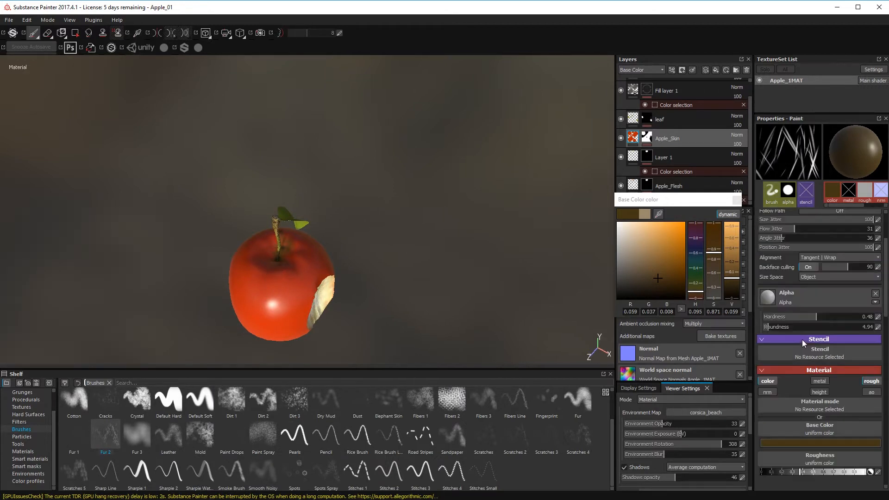
click(579, 435)
alt+right_drag(283, 309, 306, 309)
alt+drag(305, 310, 297, 352)
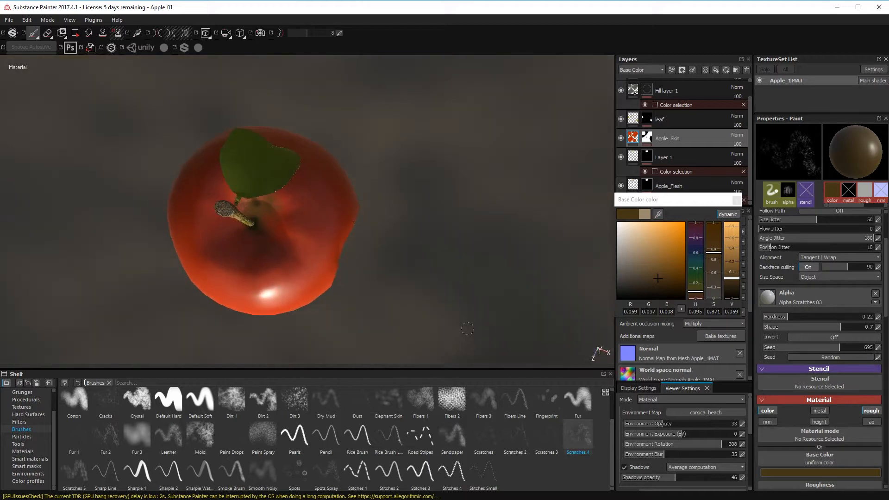
click(696, 278)
click(649, 263)
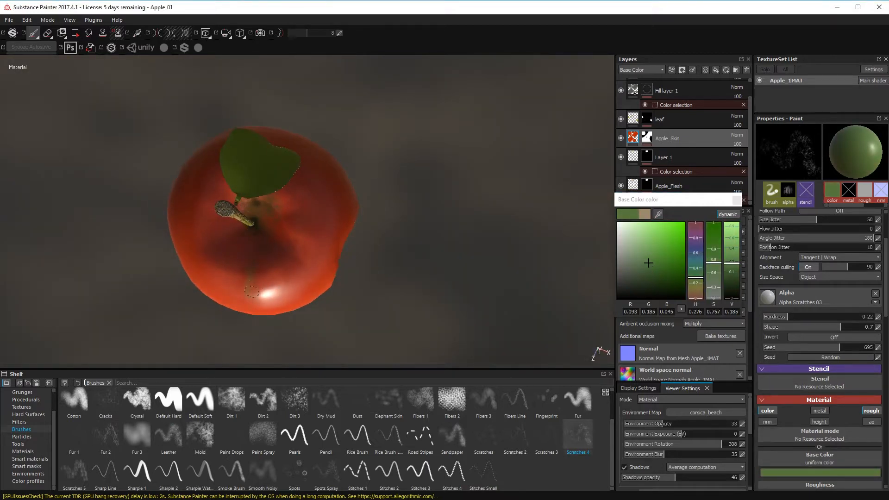
alt+drag(247, 239, 254, 329)
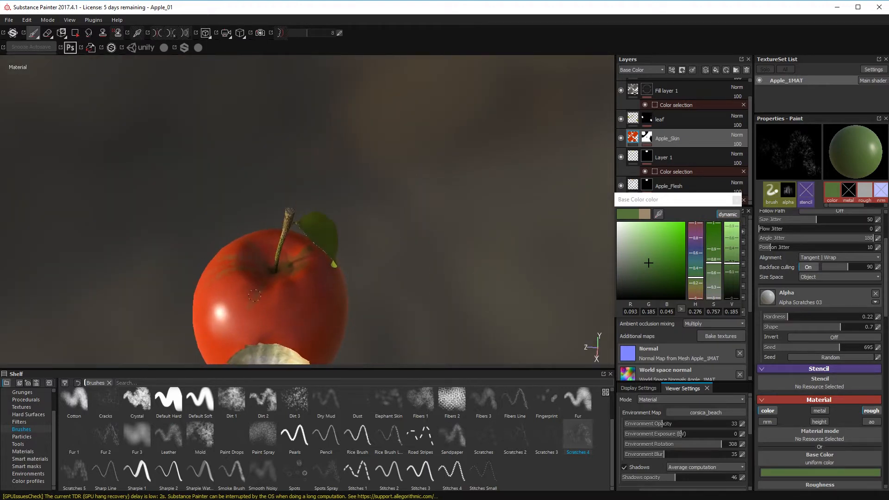
Step: Set the base color to yellow (R 0.397, G 0.407, B 0.069), choose the Paint Spray brush and paint speckles around the stem cavity
click(653, 247)
click(695, 286)
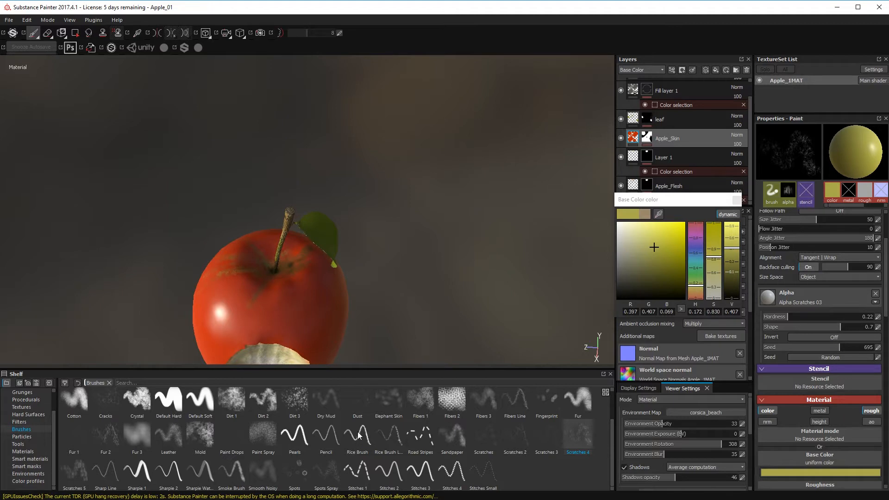
click(263, 435)
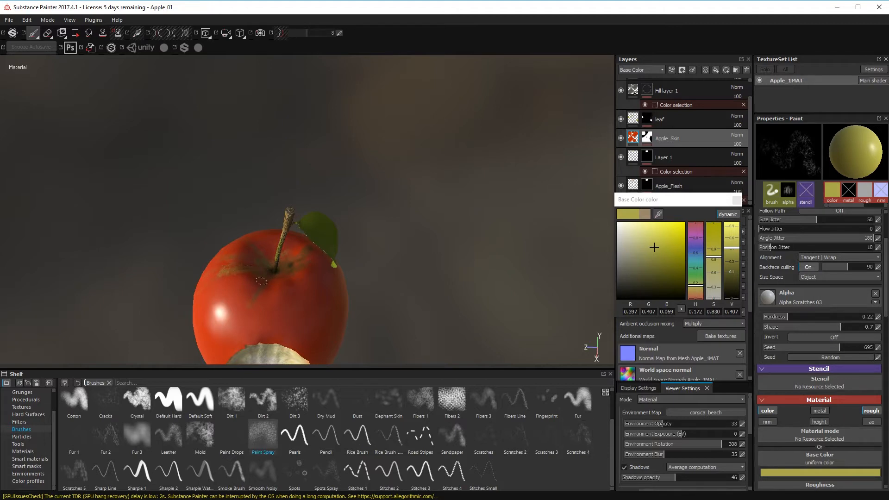
alt+right_drag(264, 308, 570, 345)
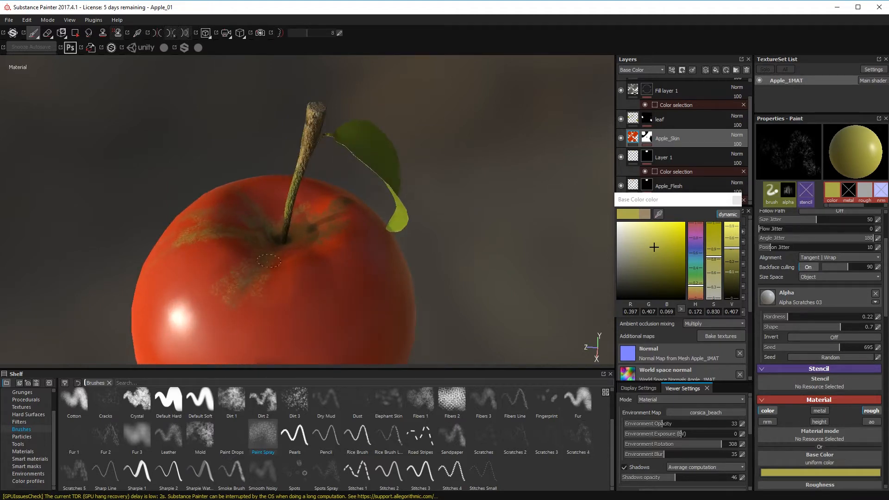
Step: Choose the Leather brush and paint yellow streaks radiating from the stem across the apple's top, adjusting the brush size and hardness
click(304, 439)
click(168, 435)
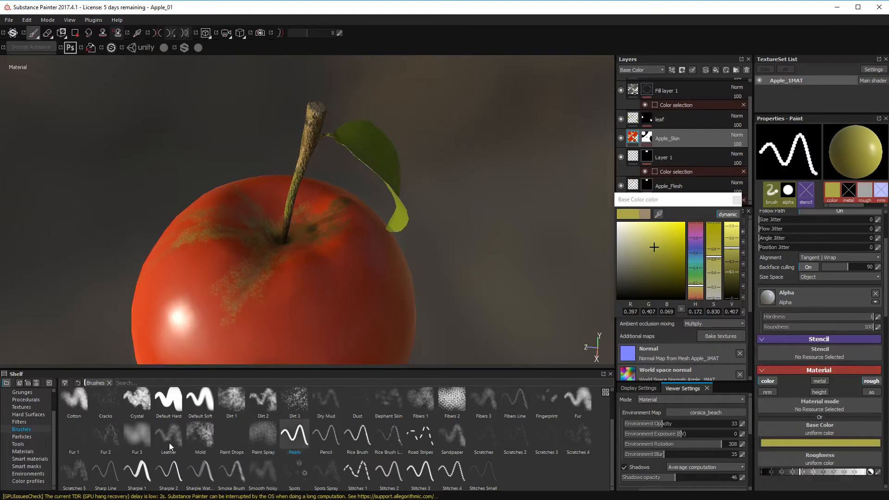
alt+drag(292, 286, 264, 211)
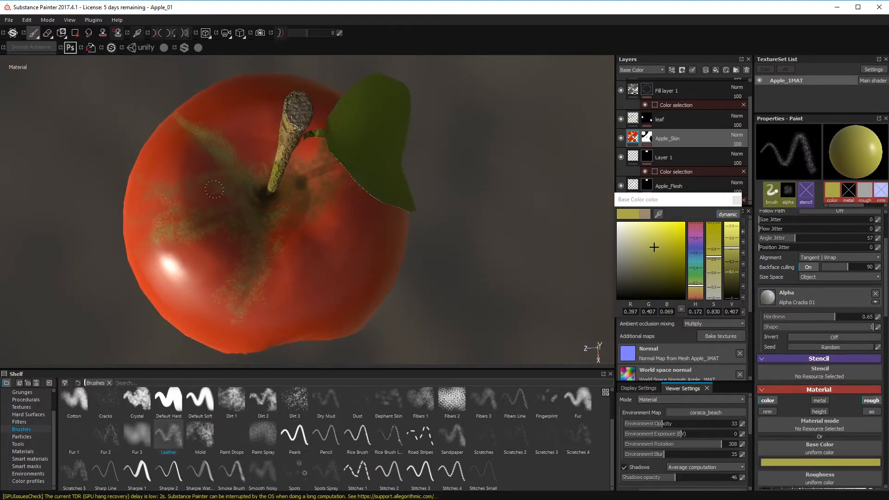
ctrl+right_drag(219, 225, 190, 224)
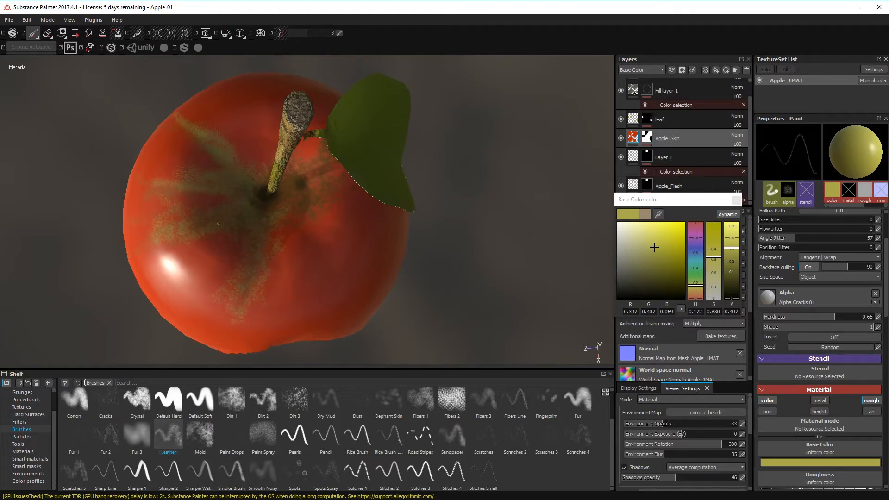
ctrl+right_drag(290, 217, 333, 218)
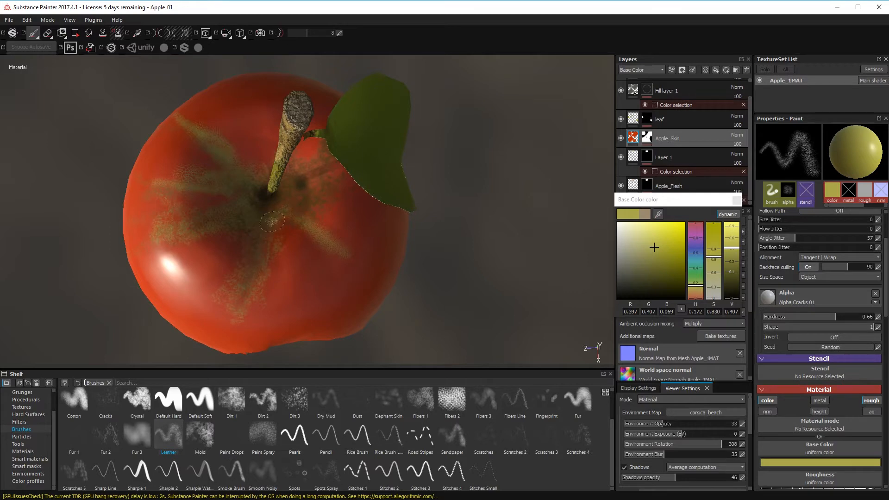
ctrl+right_drag(273, 223, 291, 213)
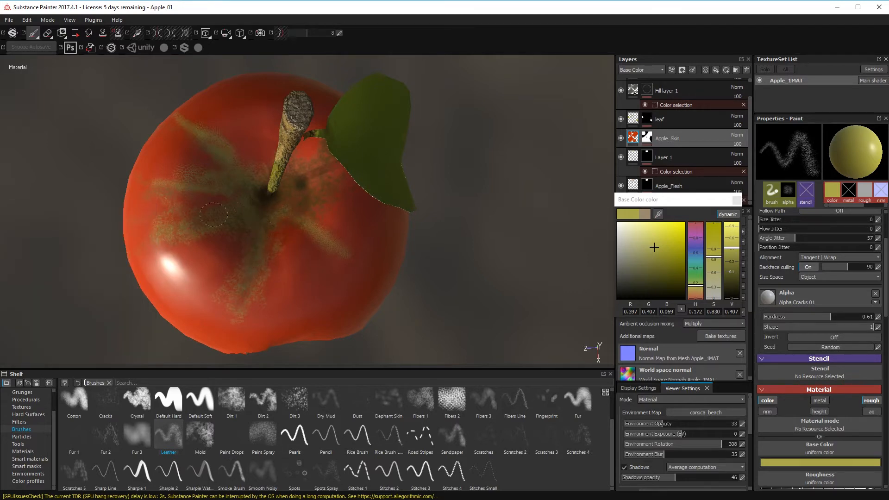
Step: Continue the yellow Leather-brush streaks around the remaining sides of the stem cavity
alt+drag(218, 314, 387, 328)
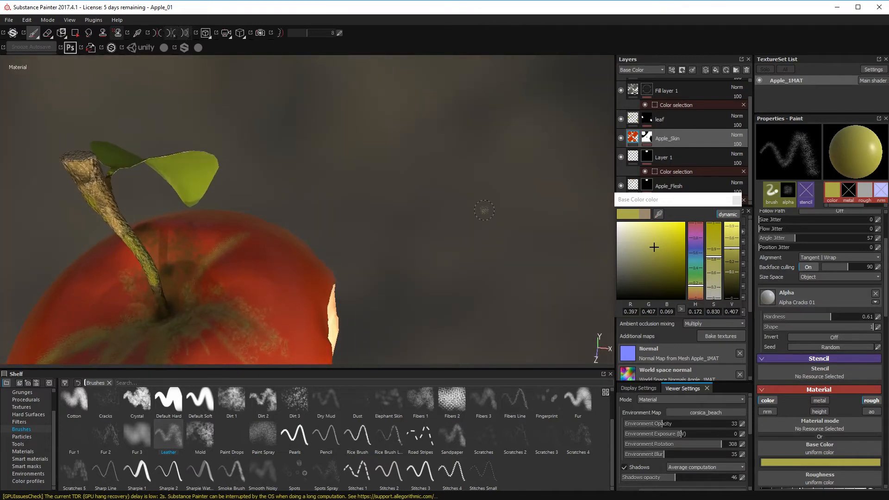
alt+drag(484, 211, 306, 299)
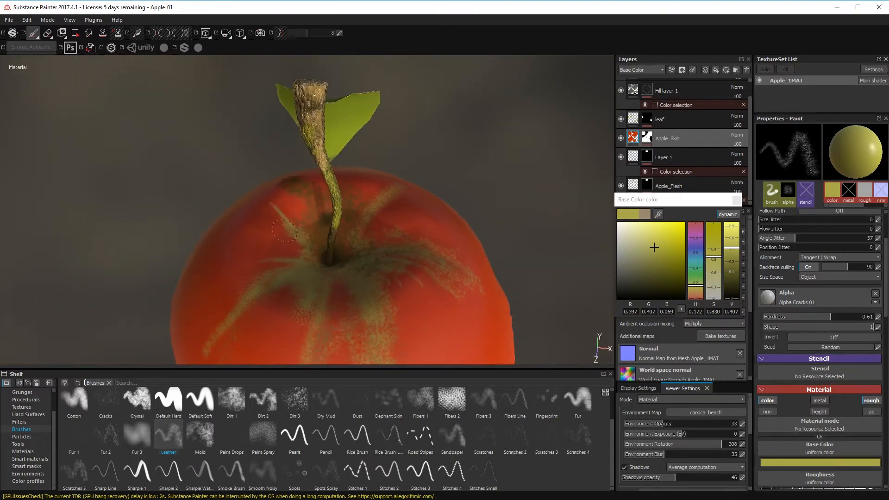
alt+drag(285, 230, 432, 270)
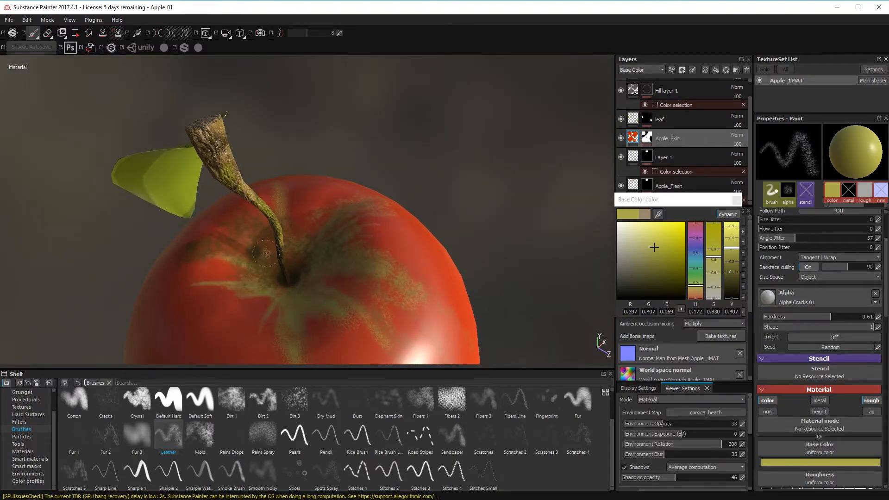
Step: Shift the base color to orange-red, and sample dark red (R 0.235, G 0.021, B 0.015) from the apple skin
drag(704, 290, 699, 296)
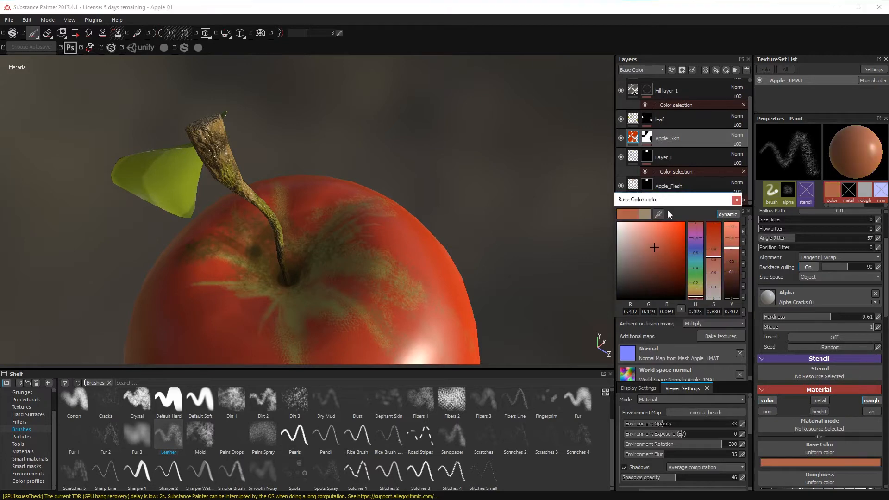
drag(659, 214, 196, 242)
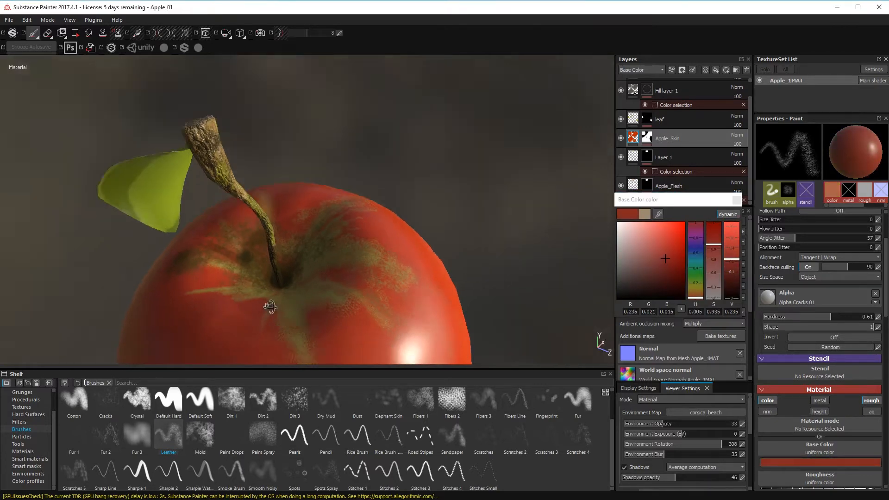
alt+drag(301, 267, 411, 289)
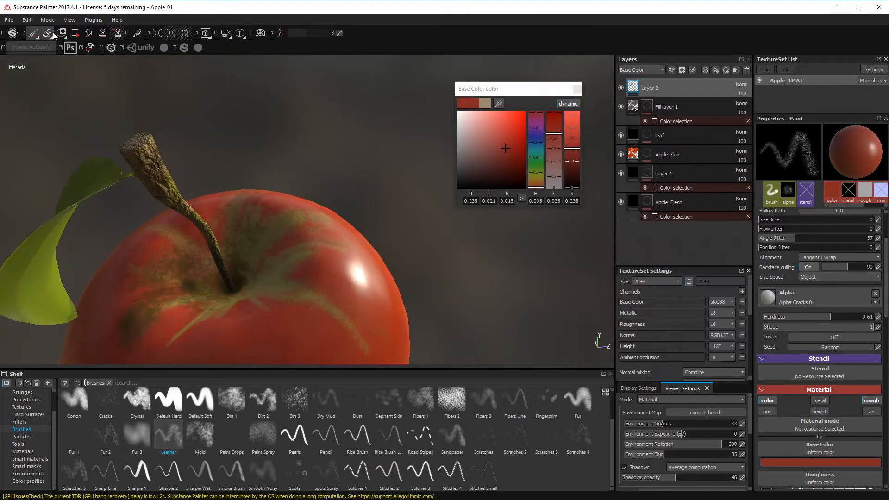
Step: Erase the dark patches on Layer 2 around the stem cavity using the Eraser with the Mold brush
key(2)
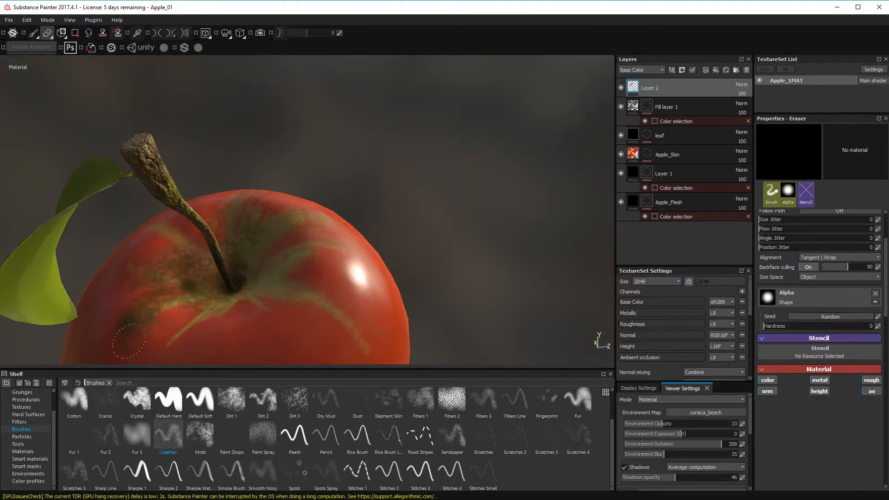
click(200, 435)
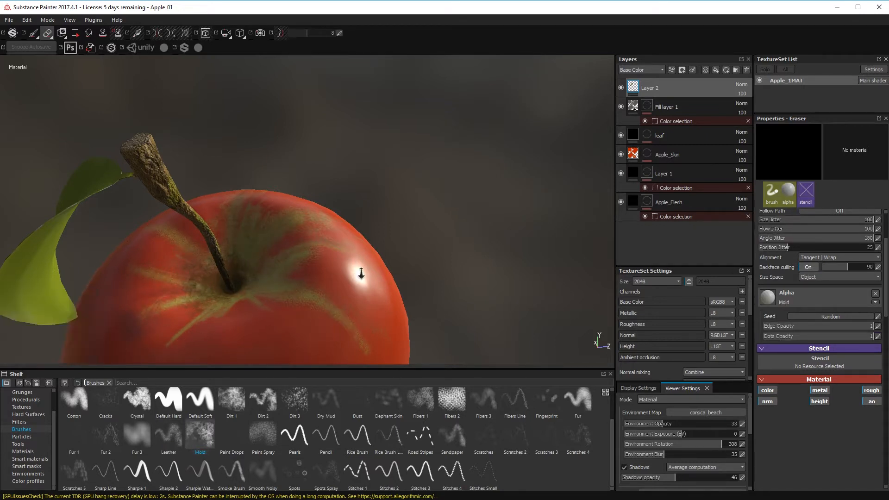
mouse_move(361, 274)
alt+right_down()
mouse_move(320, 299)
mouse_move(335, 295)
alt+right_up()
alt+drag(335, 296, 191, 266)
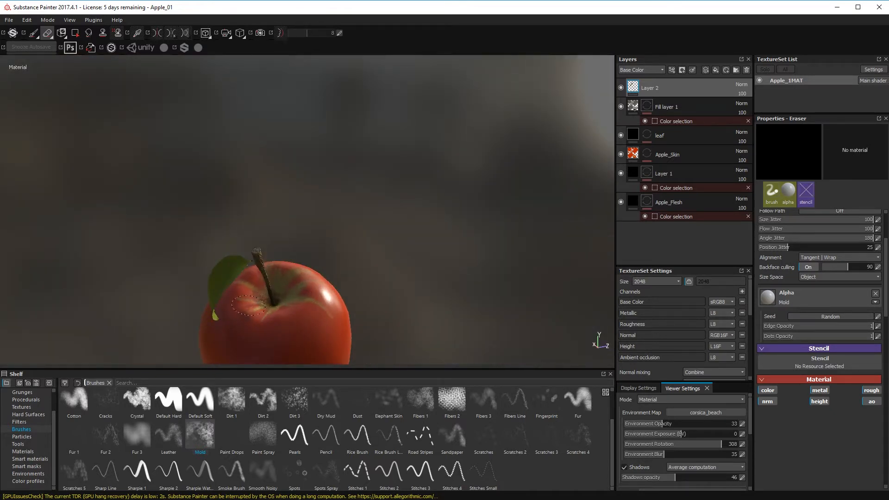
Step: Erase parts of the Apple_Skin layer around the stem, trying the Mold brush before using the Paint Spray brush
click(666, 154)
drag(259, 306, 229, 313)
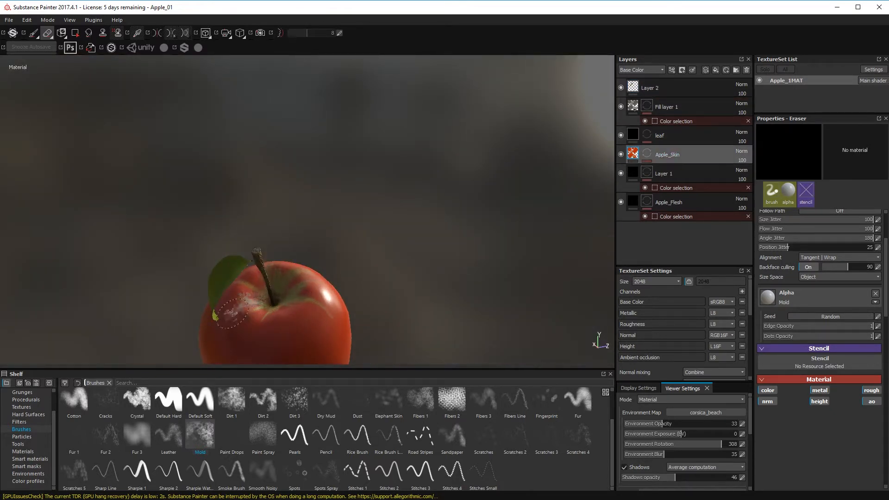
click(263, 434)
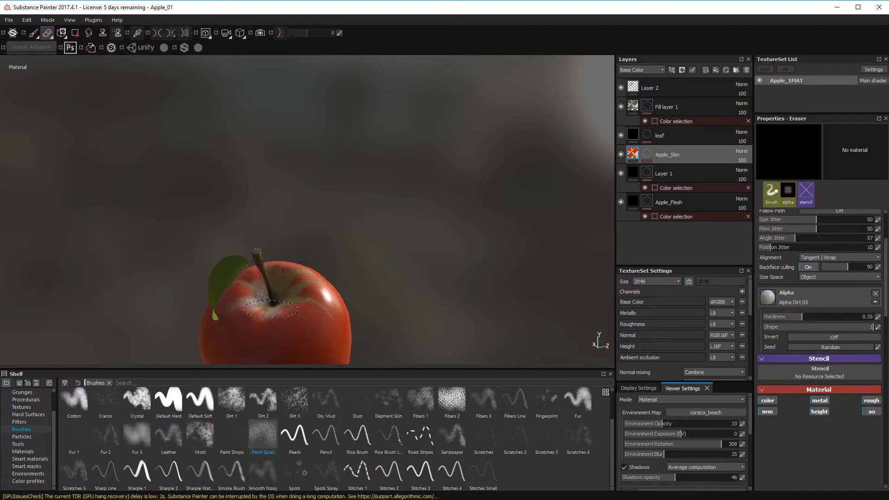
mouse_move(269, 311)
mouse_down()
mouse_move(263, 319)
mouse_move(295, 308)
mouse_move(304, 319)
mouse_up()
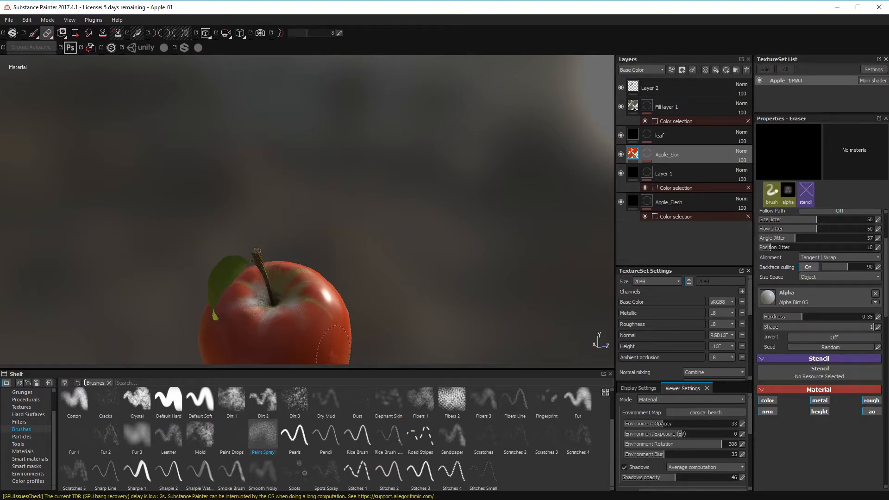
Step: Try the Pencil, Default Soft and Cotton brushes for the eraser while inspecting the apple from several sides
click(326, 436)
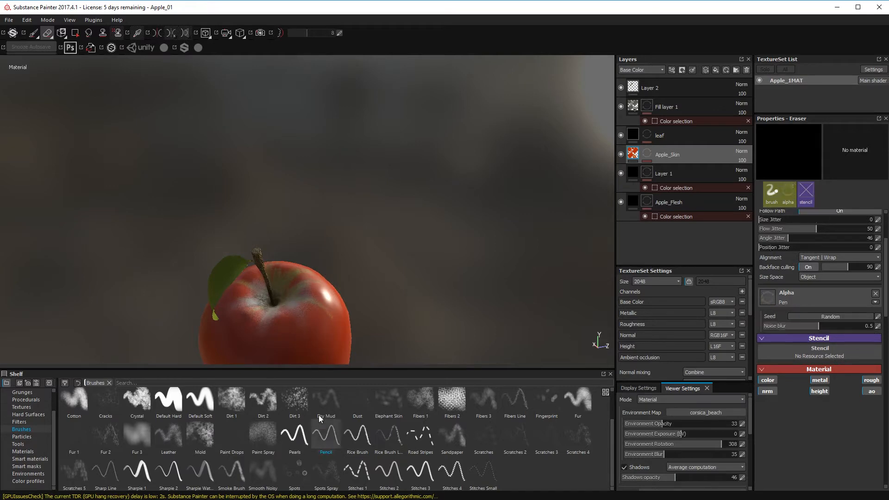
alt+drag(502, 305, 444, 278)
alt+middle_drag(297, 324, 324, 273)
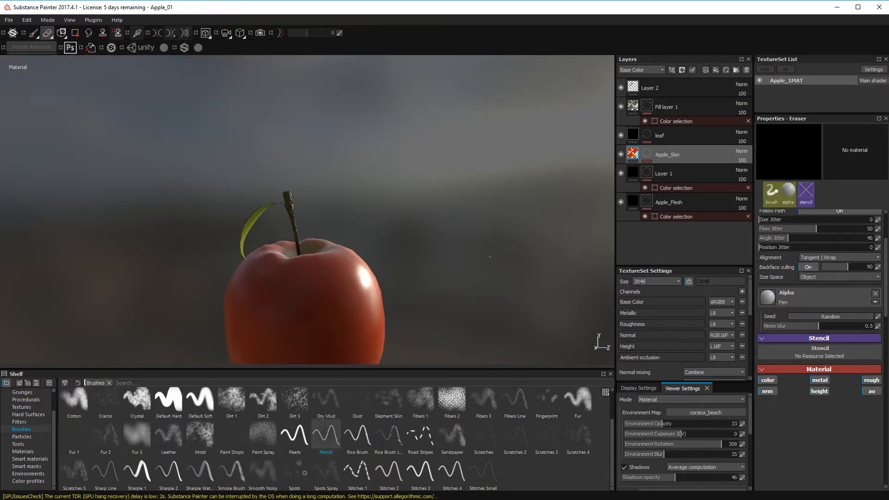
alt+drag(324, 273, 431, 274)
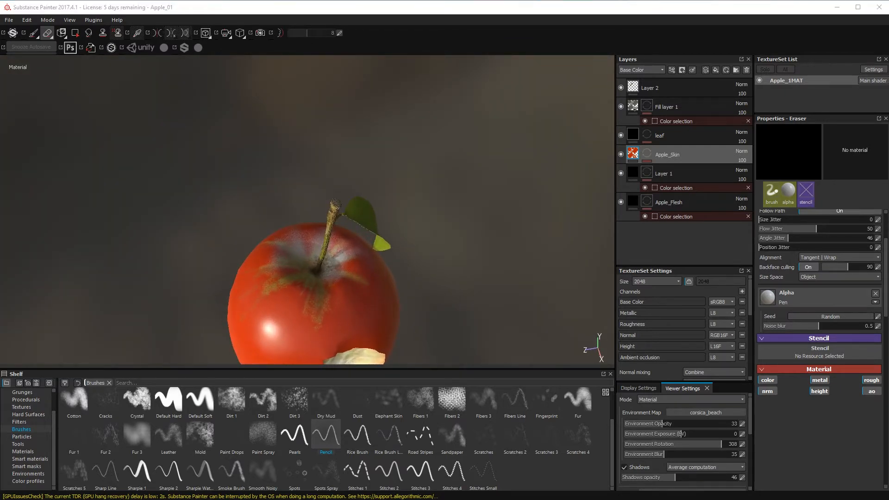
click(204, 401)
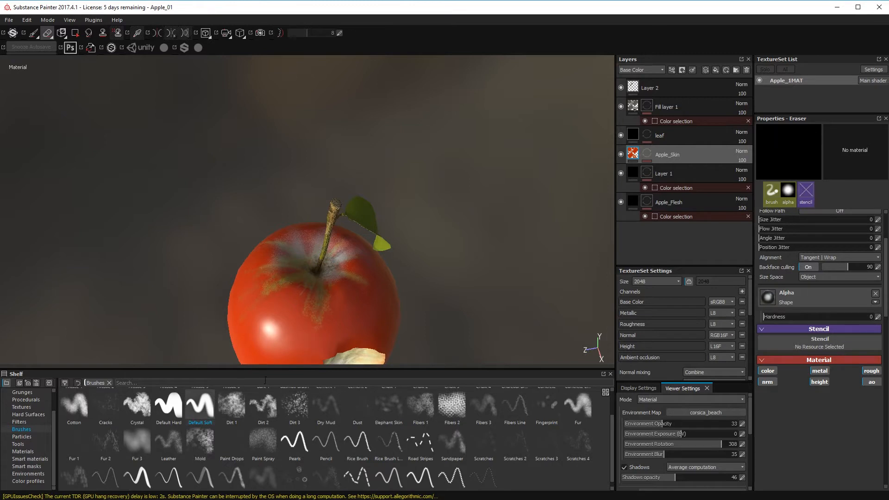
click(83, 411)
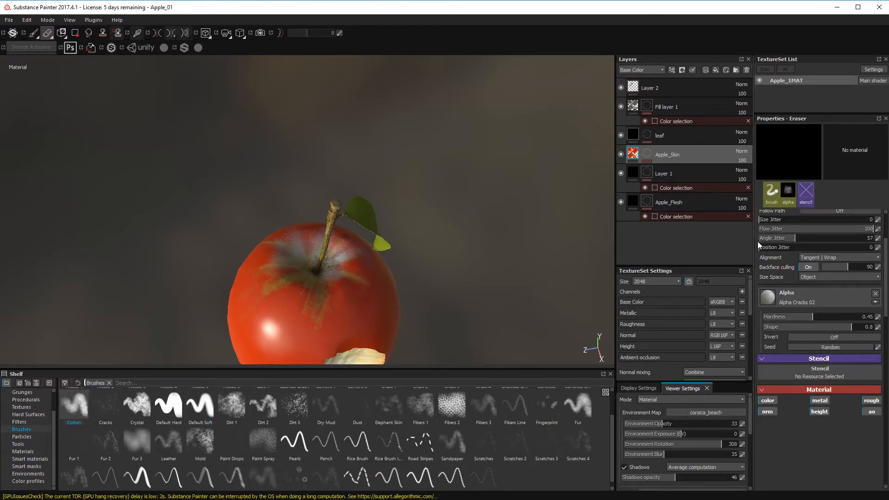
Step: Compare the Paint and Eraser tool settings and available alphas, and inspect the leaf, Apple_Flesh and Layer 1 layers
key(1)
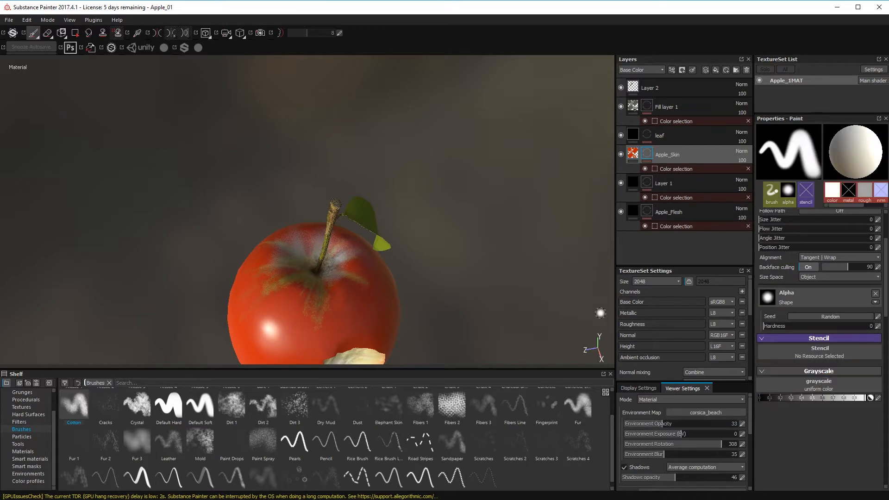
key(2)
click(874, 301)
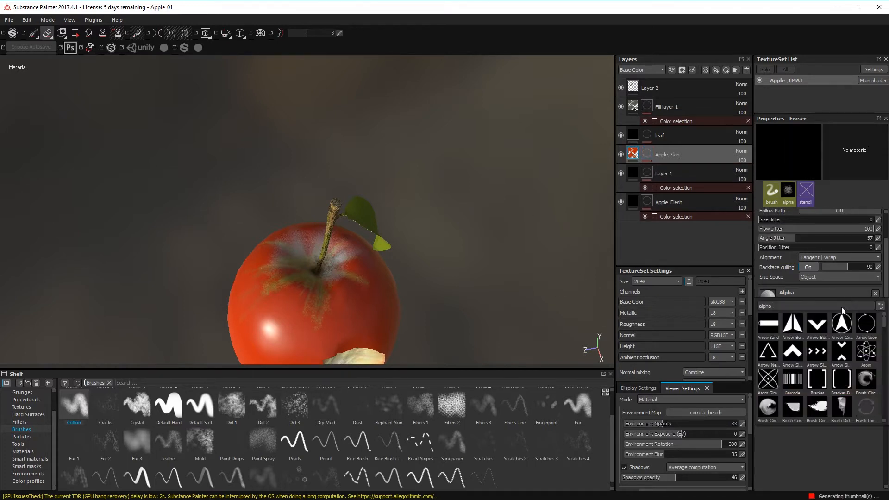
scroll(841, 310, down, 1)
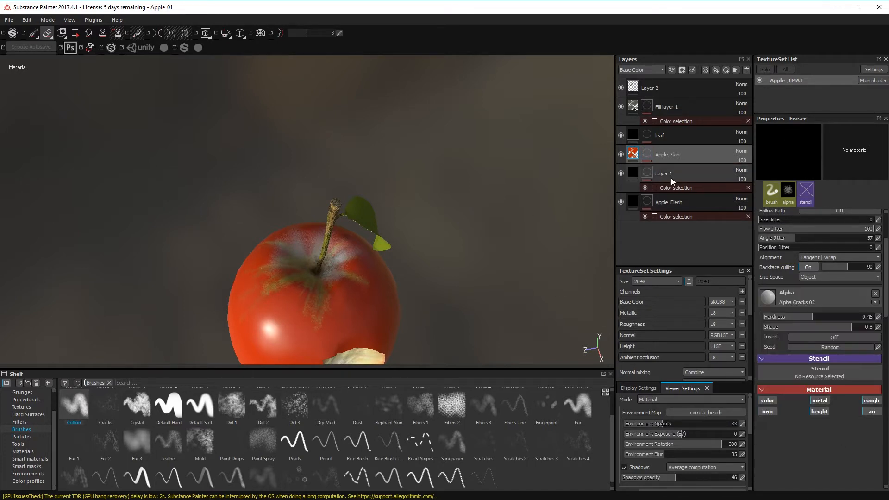
key(1)
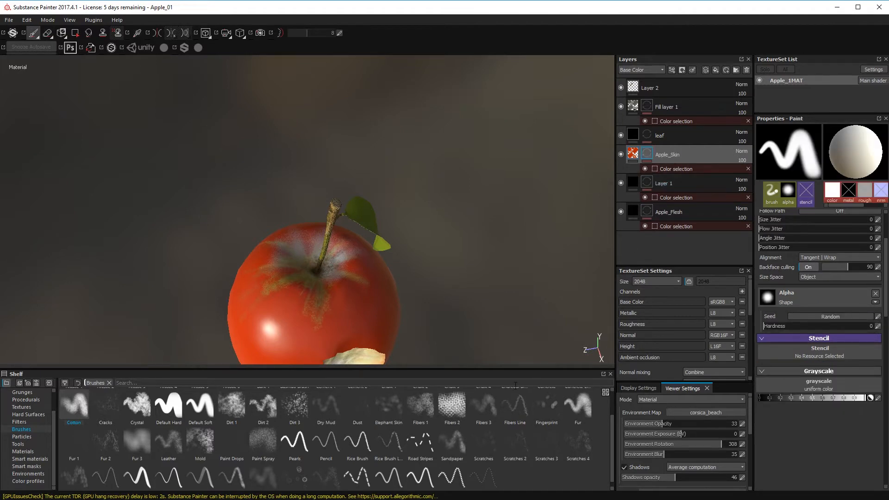
key(2)
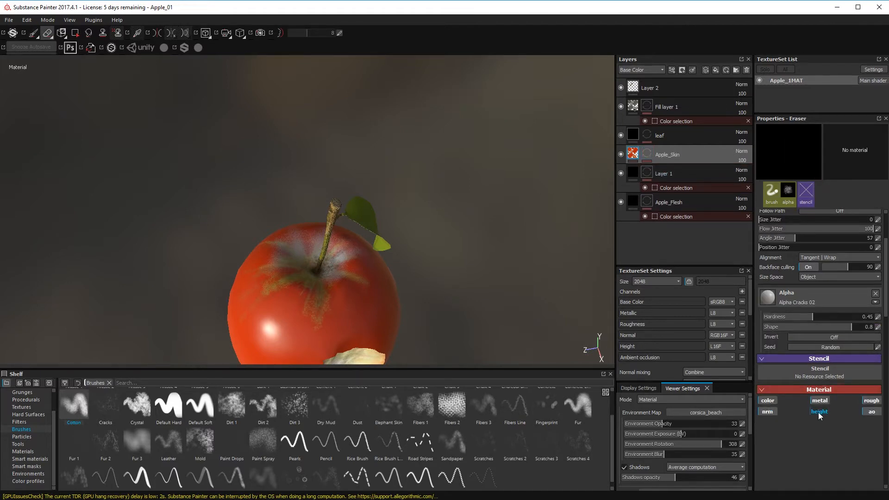
click(633, 135)
click(633, 201)
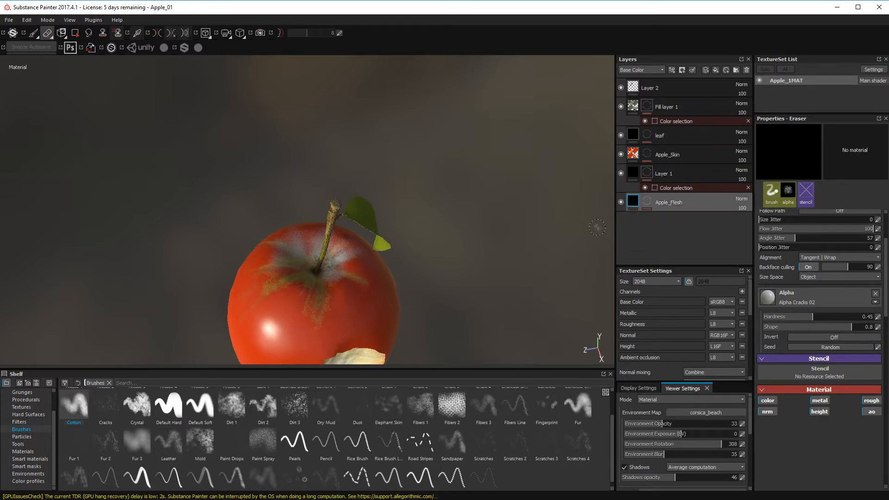
click(633, 173)
Step: Save the project and reopen Apple_01 from the recent files
click(11, 20)
click(27, 96)
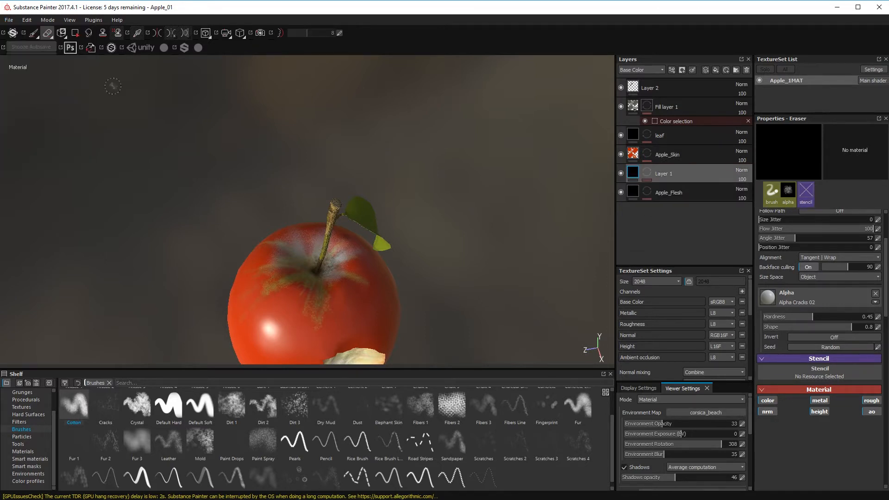
click(10, 20)
mouse_move(23, 50)
click(311, 49)
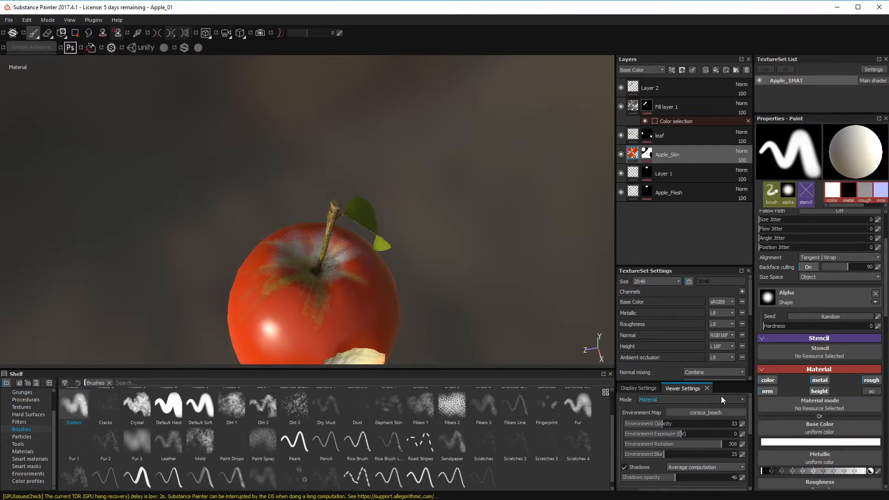
Step: Sample a green from the leaf as the base color and shift it to a muted yellow
click(816, 440)
click(782, 404)
click(362, 203)
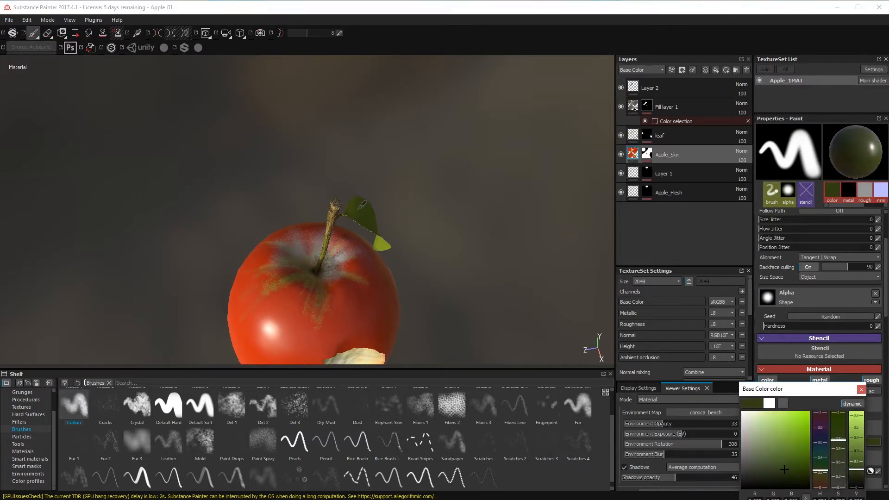
click(779, 444)
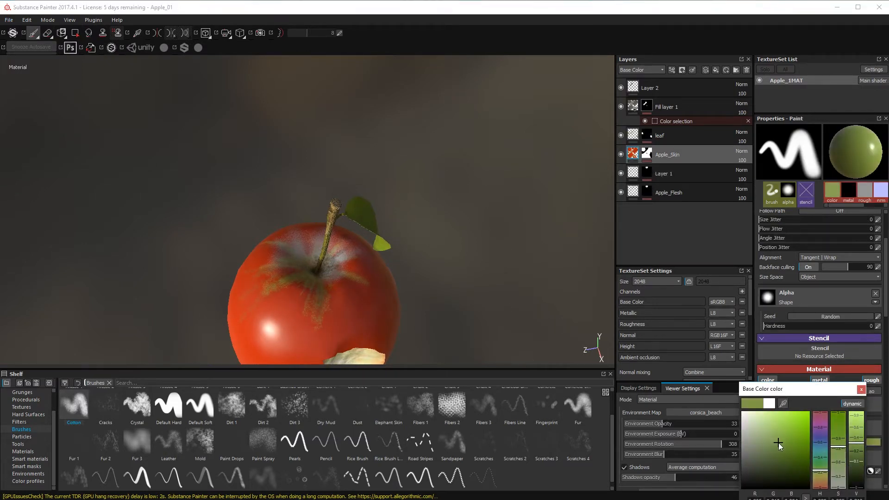
drag(779, 445, 781, 437)
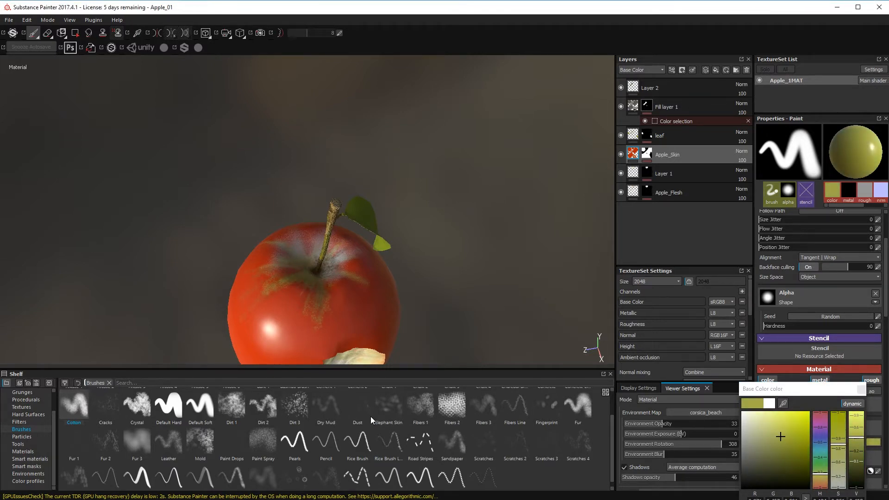
Step: Choose the Dirt 1 brush, make the yellow more saturated, and paint over the erased area around the stem
click(231, 405)
click(294, 250)
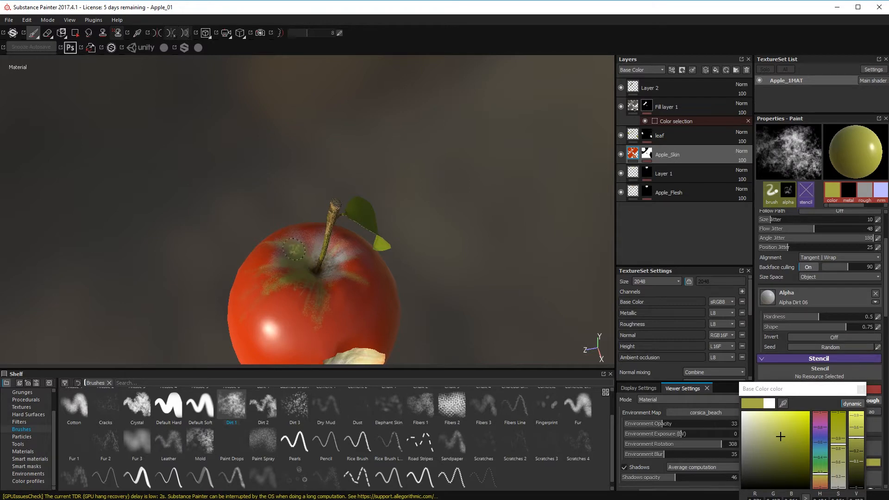
click(792, 433)
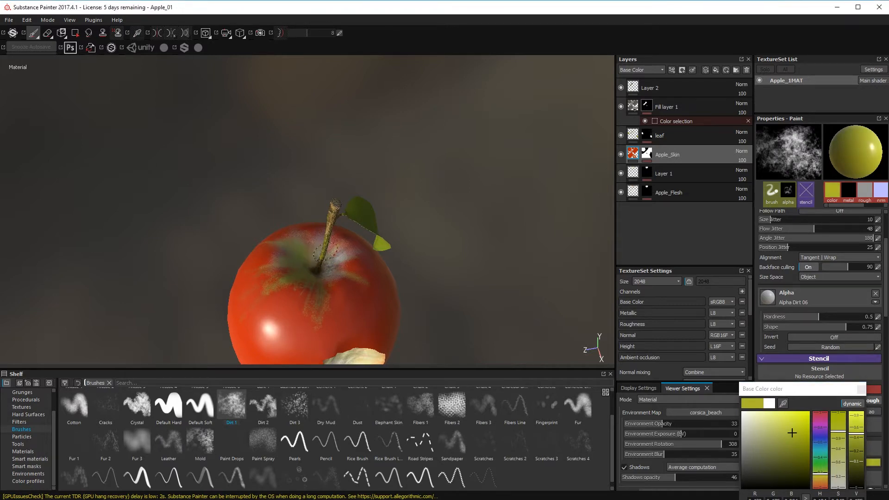
click(334, 263)
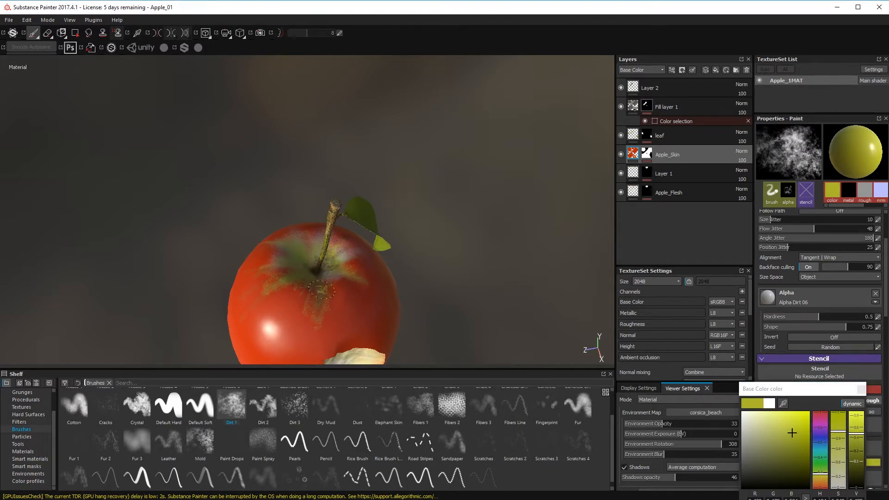
drag(328, 292, 321, 310)
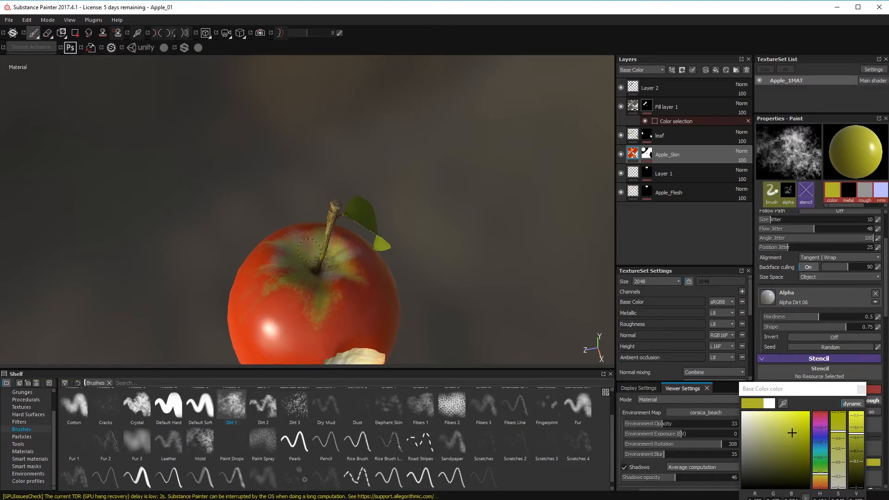
Step: Paint faint yellow streaks with the Dirt 1 brush from the stem cavity down the sides of the apple
mouse_move(308, 250)
alt+mouse_down()
mouse_move(353, 304)
mouse_move(334, 296)
alt+mouse_up()
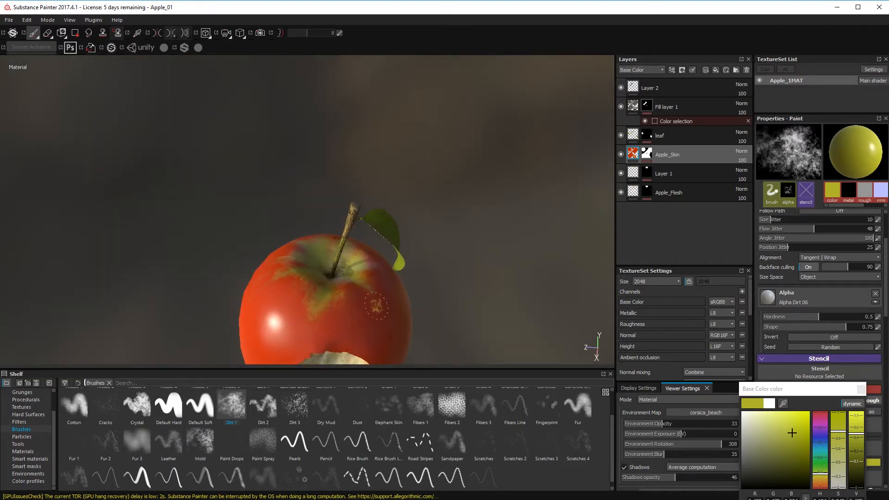
scroll(326, 280, down, 3)
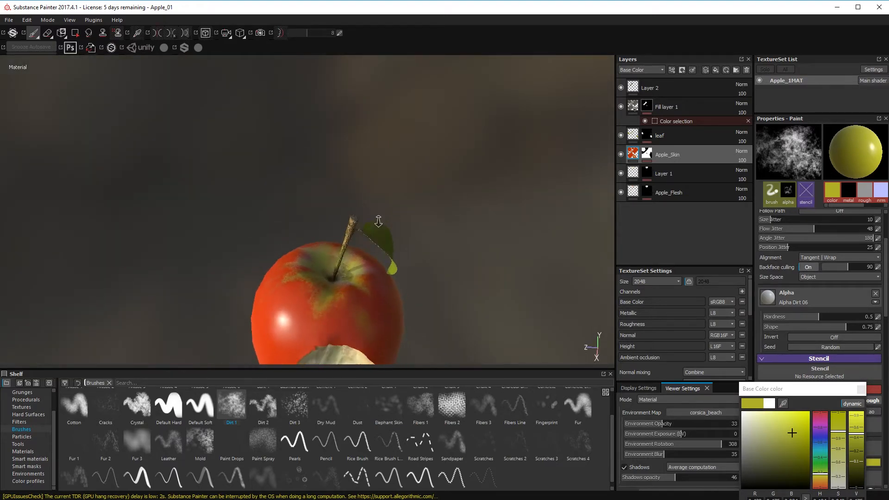
alt+drag(326, 279, 402, 297)
alt+middle_drag(402, 296, 465, 269)
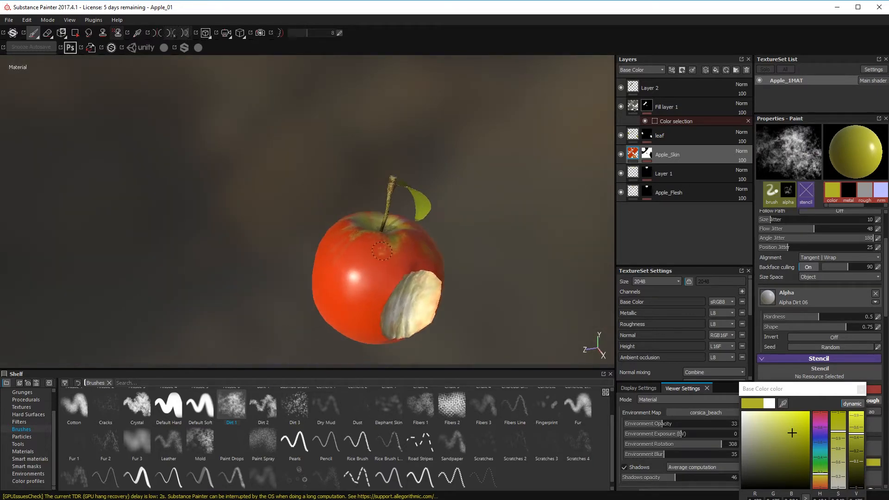
drag(347, 263, 345, 291)
alt+drag(378, 254, 363, 257)
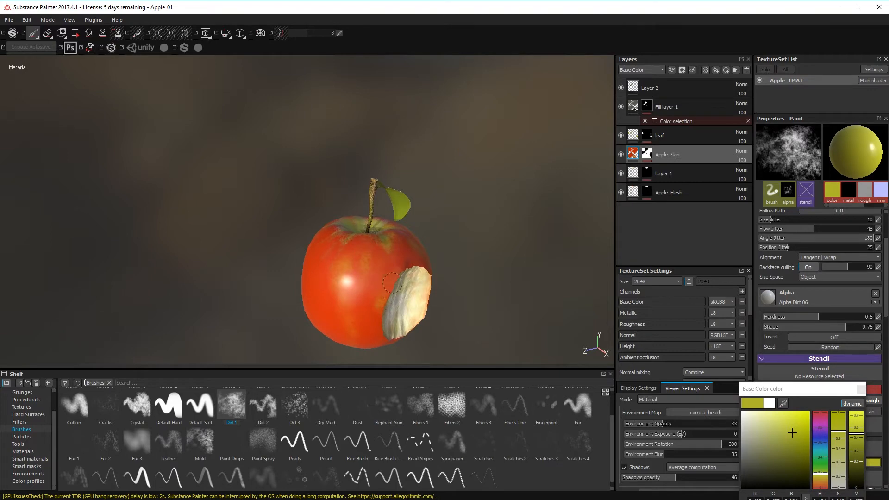
mouse_move(359, 365)
alt+mouse_down()
mouse_move(431, 304)
mouse_move(325, 253)
alt+mouse_up()
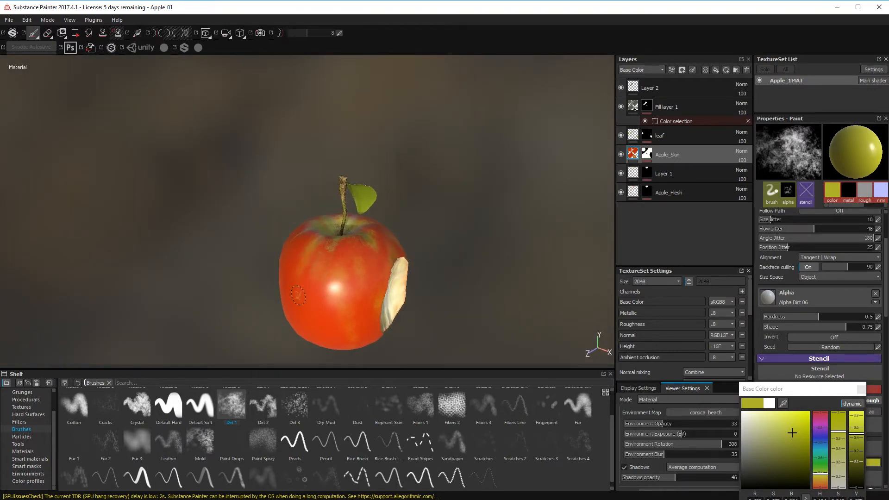
alt+drag(307, 333, 250, 273)
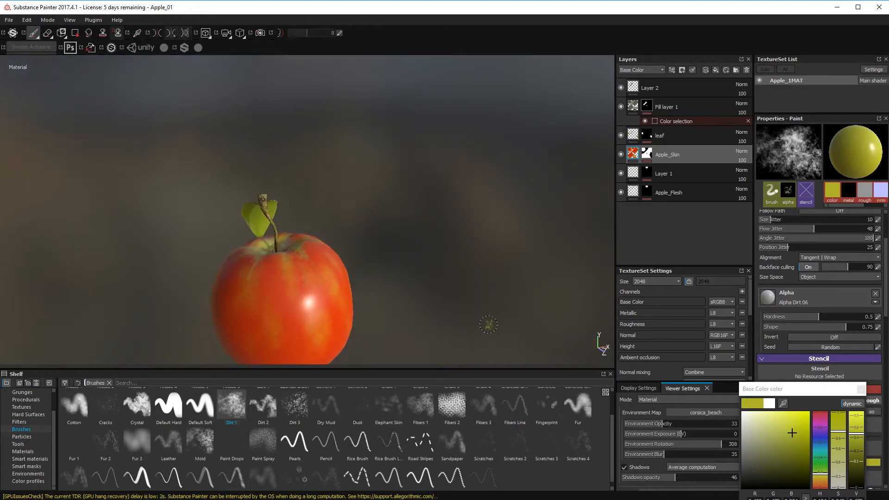
Step: Rotate the environment lighting to 192 and paint yellow Dirt 1 streaks down the plain red side of the apple below the leaf
mouse_move(486, 324)
alt+mouse_down()
mouse_move(440, 234)
mouse_move(440, 254)
mouse_move(362, 277)
mouse_move(324, 250)
alt+mouse_up()
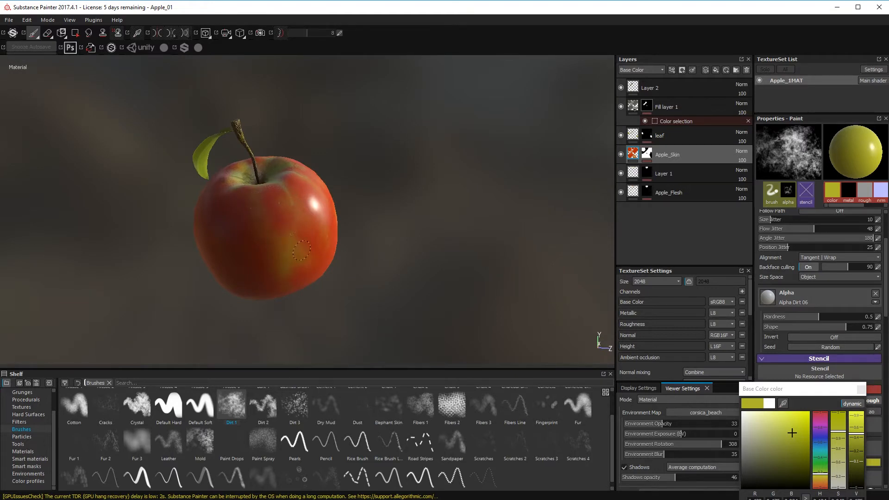
mouse_move(302, 250)
alt+mouse_down()
mouse_move(419, 262)
mouse_move(422, 291)
alt+mouse_up()
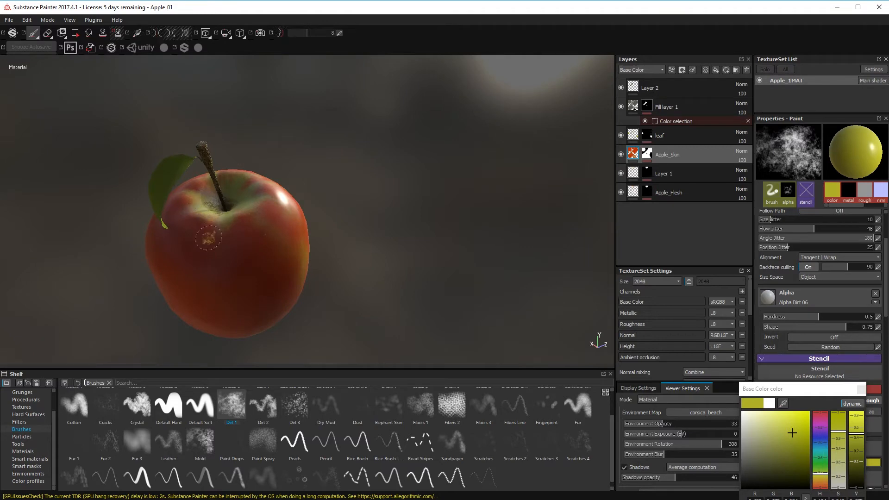
alt+drag(230, 283, 684, 445)
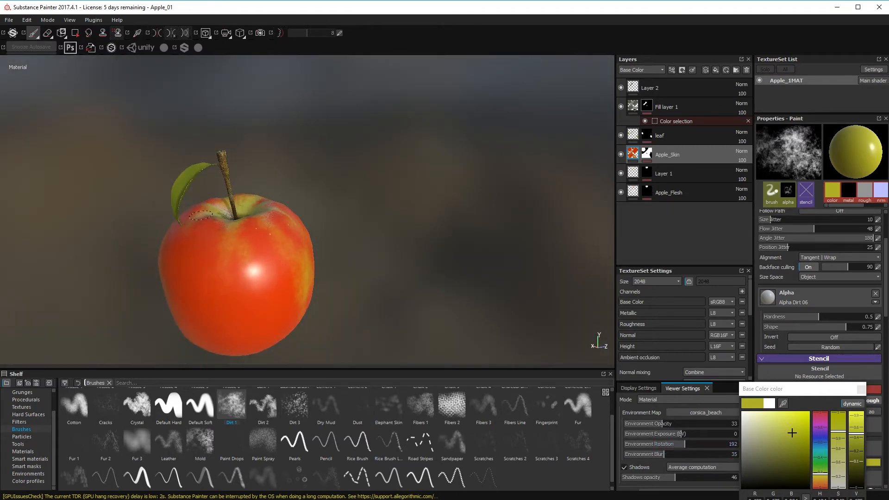
mouse_move(207, 238)
mouse_down()
mouse_move(204, 292)
mouse_move(217, 278)
mouse_move(242, 354)
mouse_up()
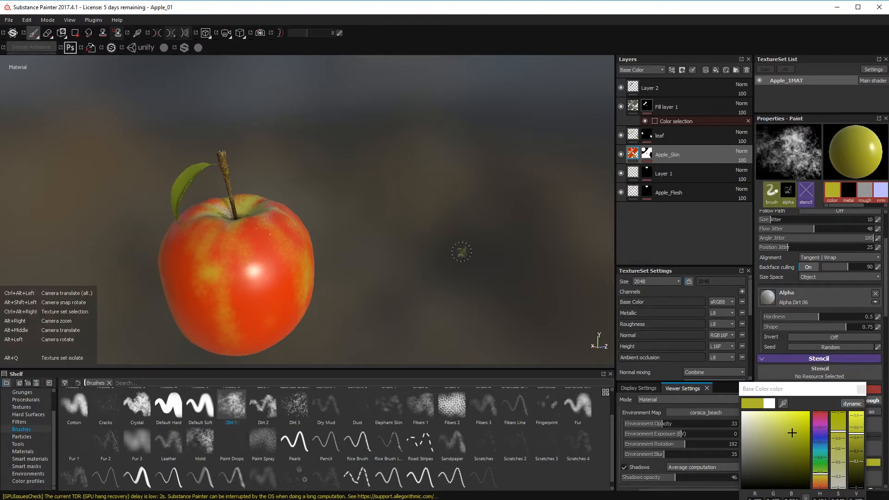
Step: Change the base color to near-black, set the brush hardness to 0.475, and dab a dark spot at the center of the apple's underside
mouse_move(460, 251)
alt+mouse_down()
mouse_move(534, 294)
mouse_move(444, 273)
alt+mouse_up()
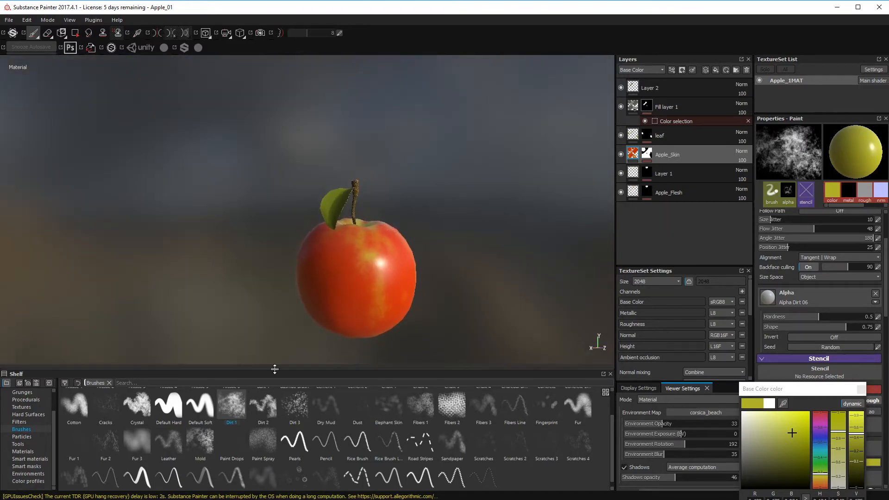
mouse_move(353, 310)
alt+mouse_down()
mouse_move(420, 289)
mouse_move(307, 185)
mouse_move(378, 287)
mouse_move(374, 255)
alt+mouse_up()
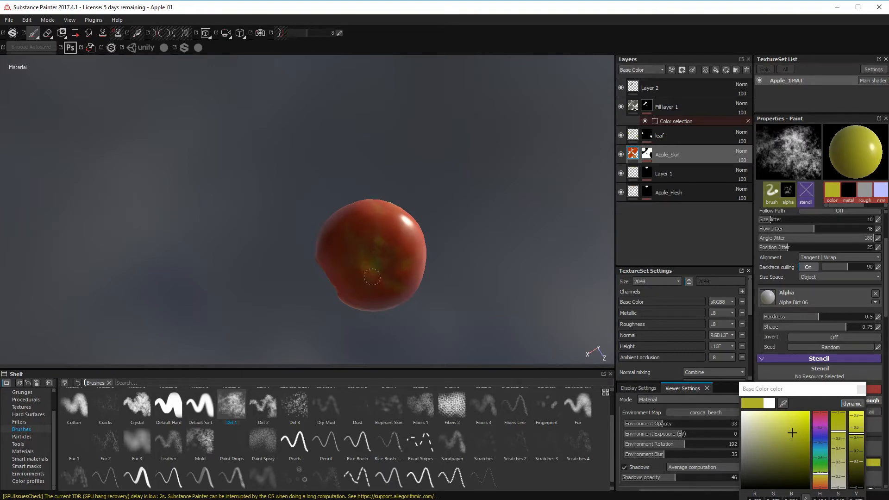
click(792, 482)
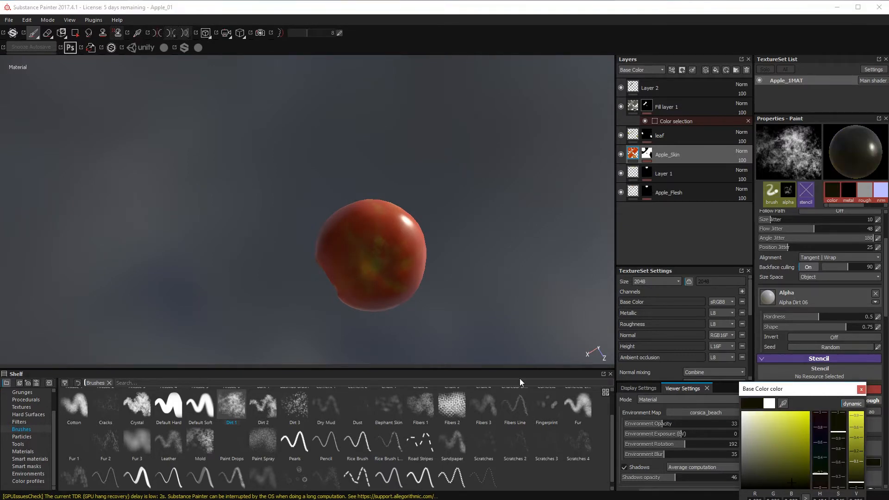
ctrl+right_drag(382, 264, 371, 265)
click(371, 265)
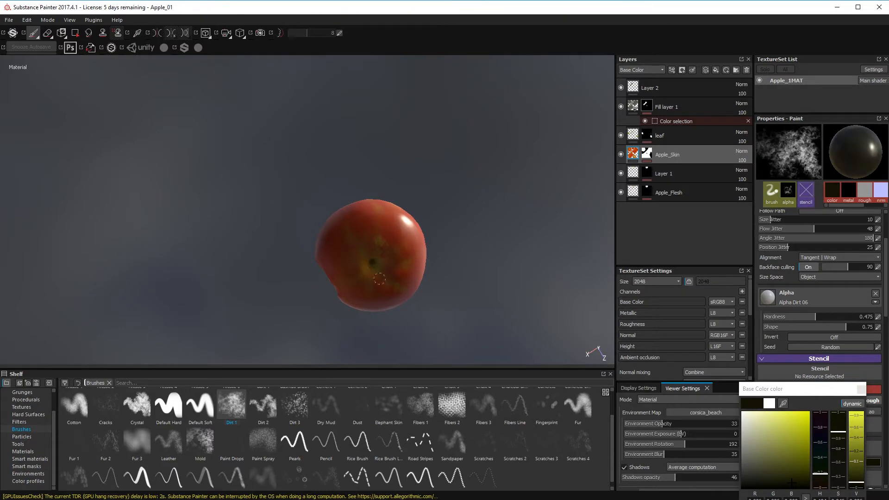
Step: Switch the paint to an olive-yellow base colour and mottle the apple's underside with the Dirt 1 brush
alt+drag(371, 264, 379, 298)
drag(788, 467, 784, 445)
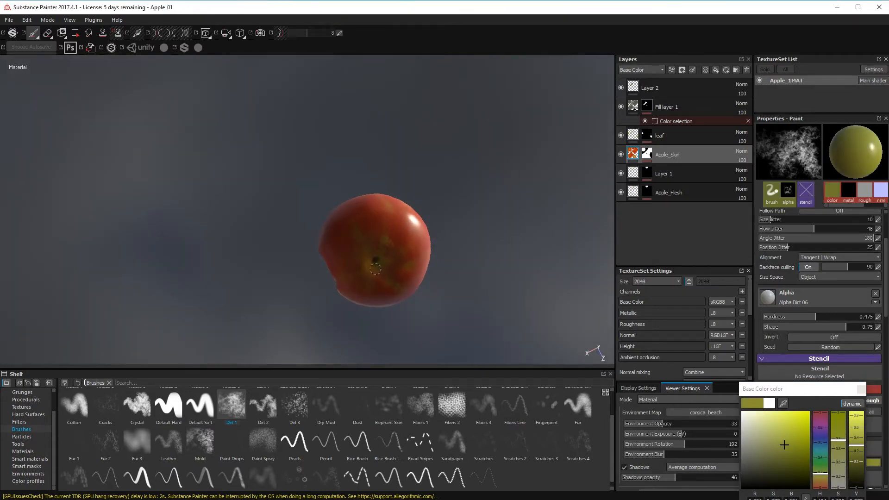
mouse_move(388, 250)
alt+mouse_down()
mouse_move(418, 341)
mouse_move(542, 371)
mouse_move(394, 411)
mouse_move(388, 249)
mouse_move(432, 182)
alt+mouse_up()
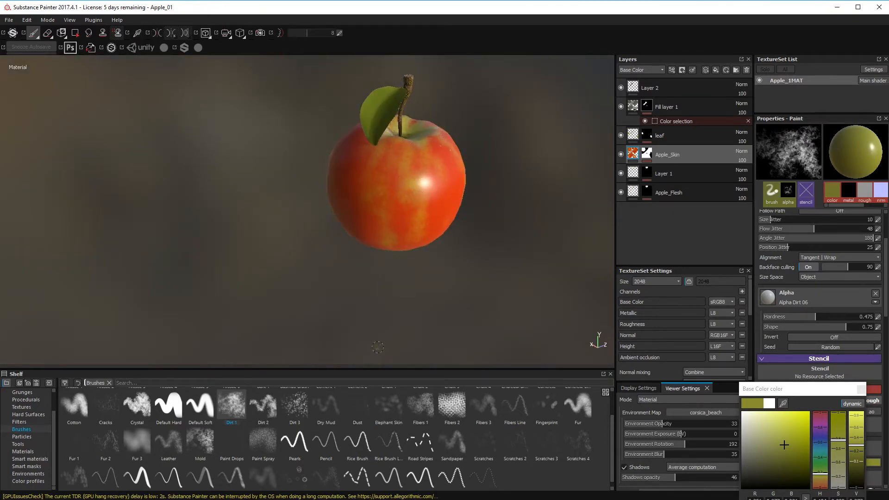
alt+drag(395, 304, 367, 225)
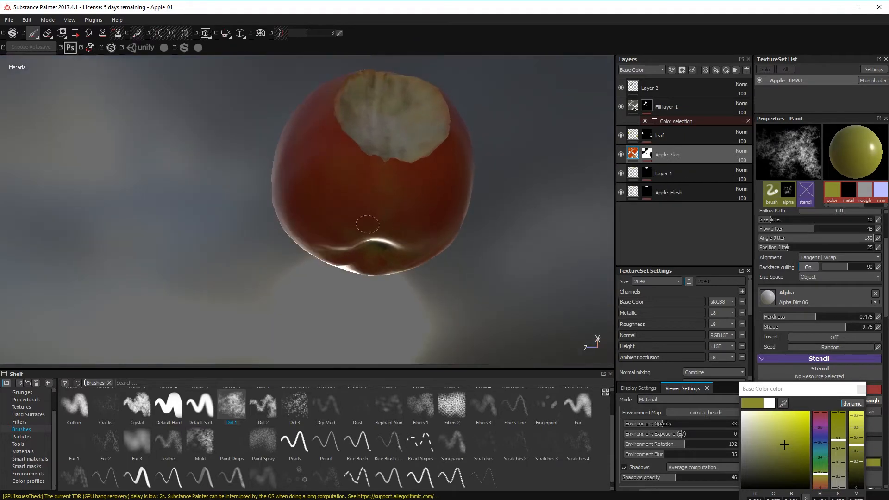
alt+drag(375, 162, 365, 203)
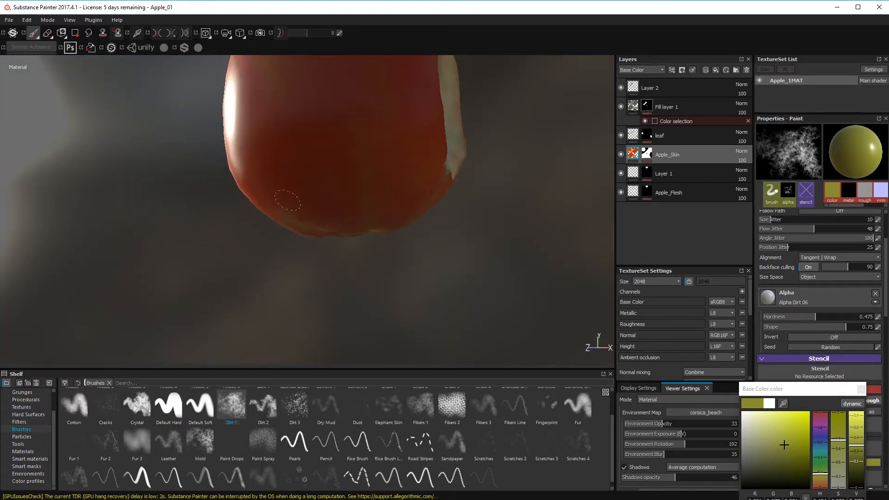
mouse_move(288, 200)
alt+mouse_down()
mouse_move(274, 211)
mouse_move(278, 232)
alt+mouse_up()
Step: Shift the base colour to golden brown for mottling the Apple_Skin layer with the Dirt 1 brush
click(820, 479)
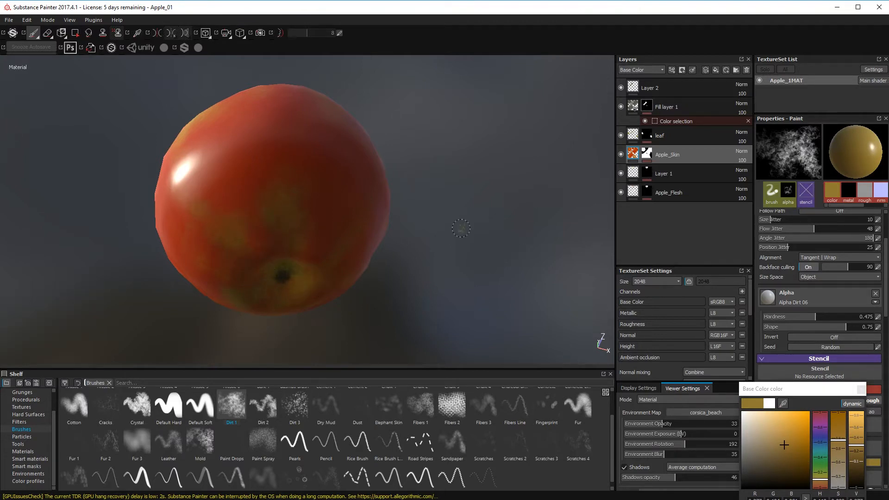
alt+drag(461, 229, 265, 290)
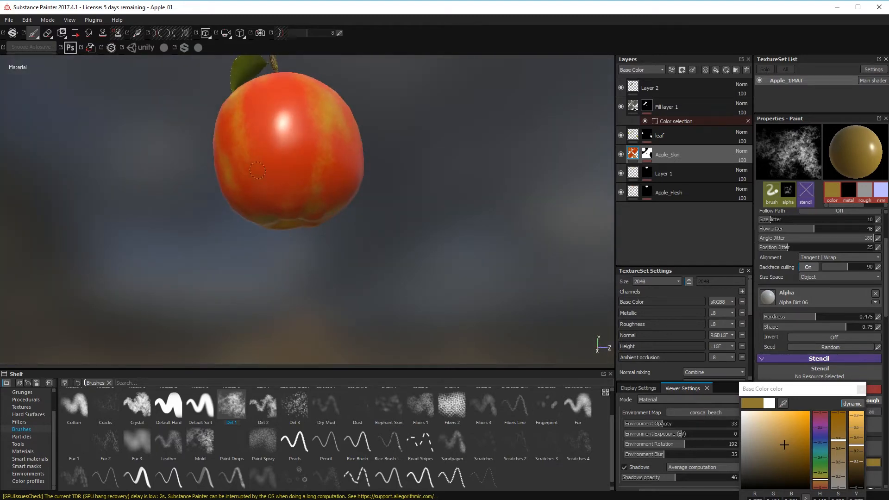
alt+drag(296, 143, 322, 215)
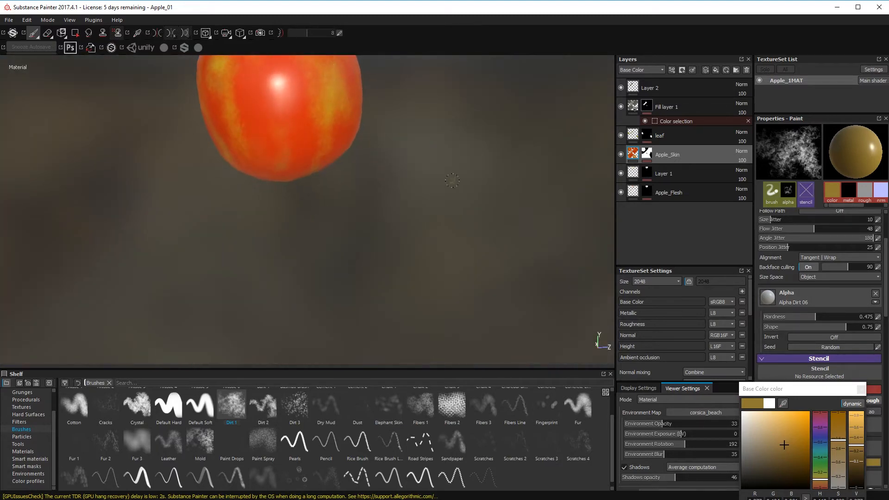
key(f)
alt+right_drag(428, 267, 278, 240)
alt+drag(259, 222, 236, 332)
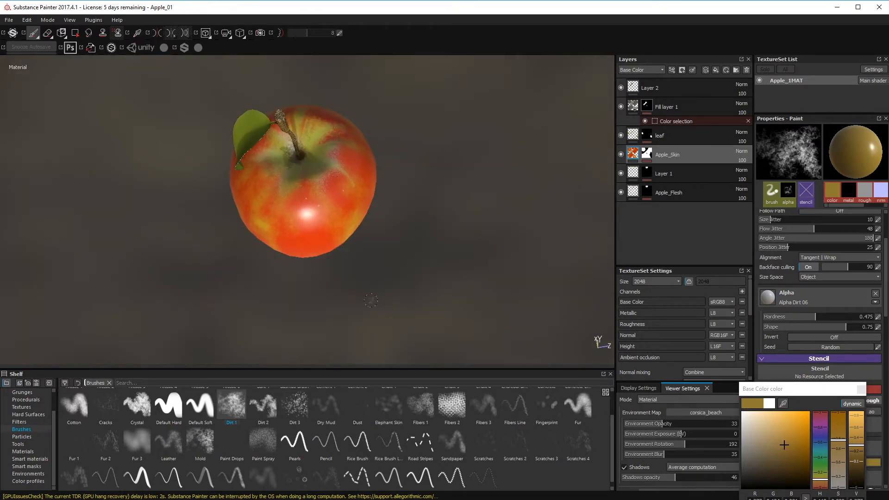
Step: Change the base colour to a saturated orange-brown for touching up the upper and side skin of the apple
click(821, 483)
click(794, 439)
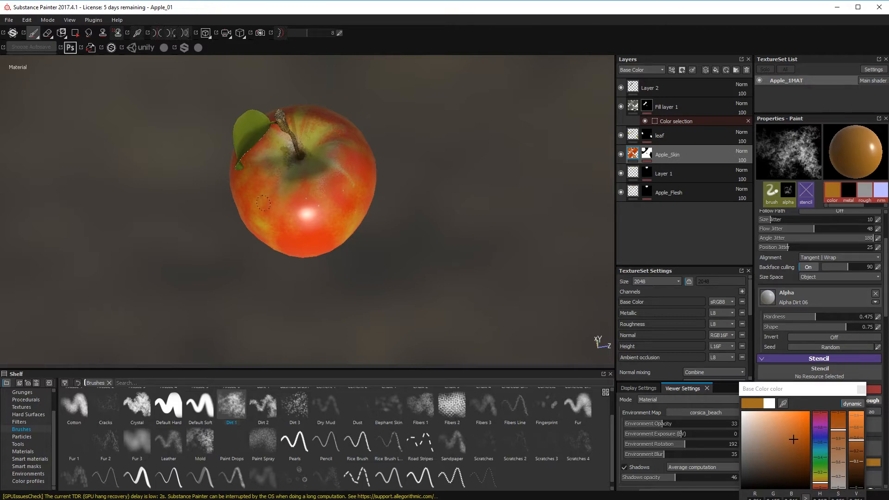
scroll(403, 155, down, 2)
alt+drag(403, 155, 297, 312)
alt+middle_drag(298, 312, 288, 262)
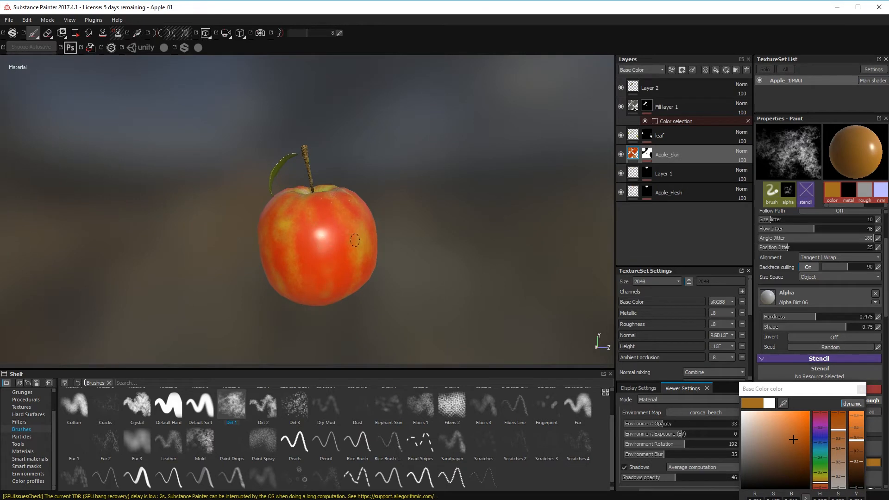
alt+drag(288, 262, 288, 283)
Step: Choose a pale peach base colour and the Cotton brush at size 4.65, and dot small specks on the apple's side
click(772, 431)
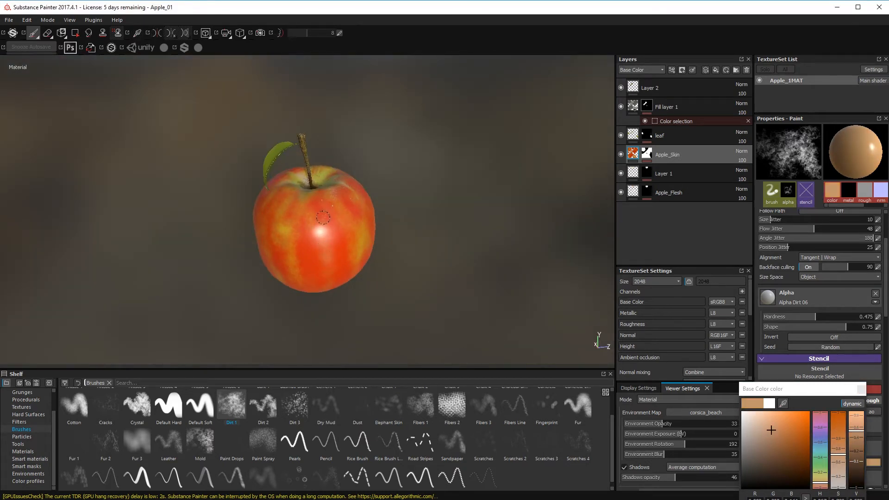
click(295, 476)
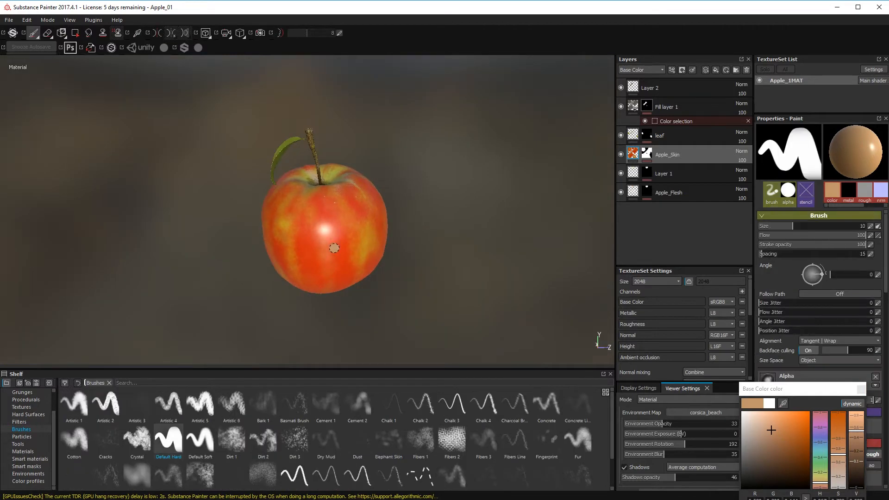
key(bracketleft)
key(bracketleft)
key(bracketleft)
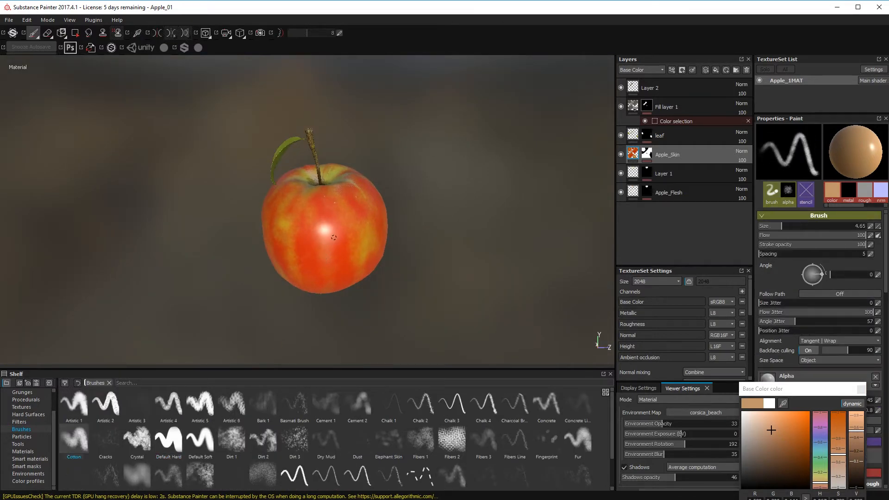
alt+drag(315, 271, 320, 301)
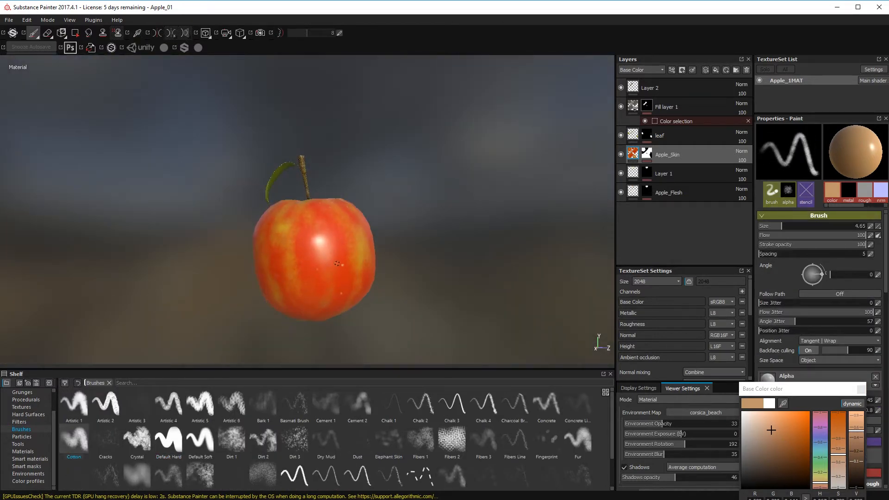
alt+drag(325, 242, 300, 297)
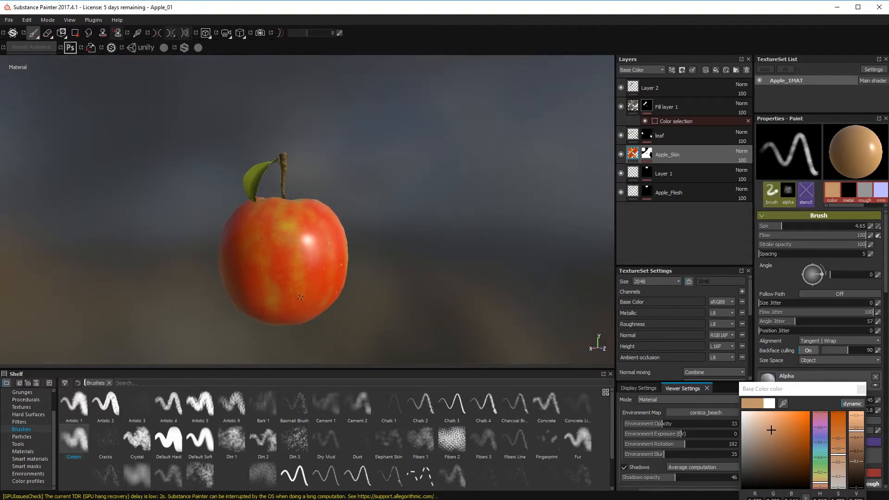
Step: Set the base colour to soft yellow and the brush size to 4.15, and dot specks around the apple skin
drag(820, 481, 820, 475)
click(778, 433)
click(285, 261)
click(285, 278)
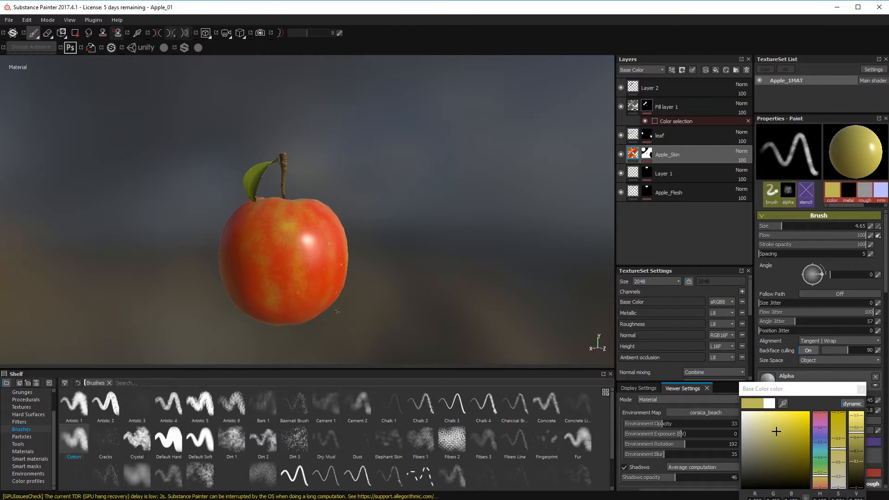
ctrl+right_drag(305, 267, 294, 270)
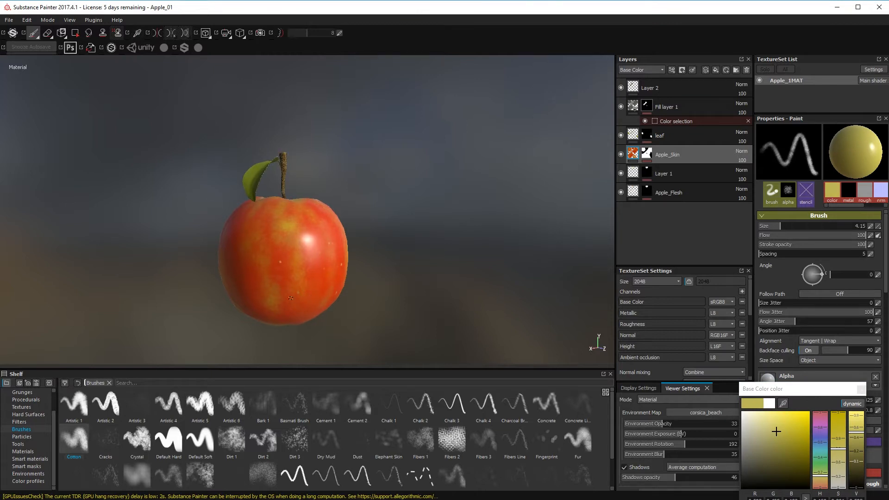
alt+drag(301, 263, 272, 233)
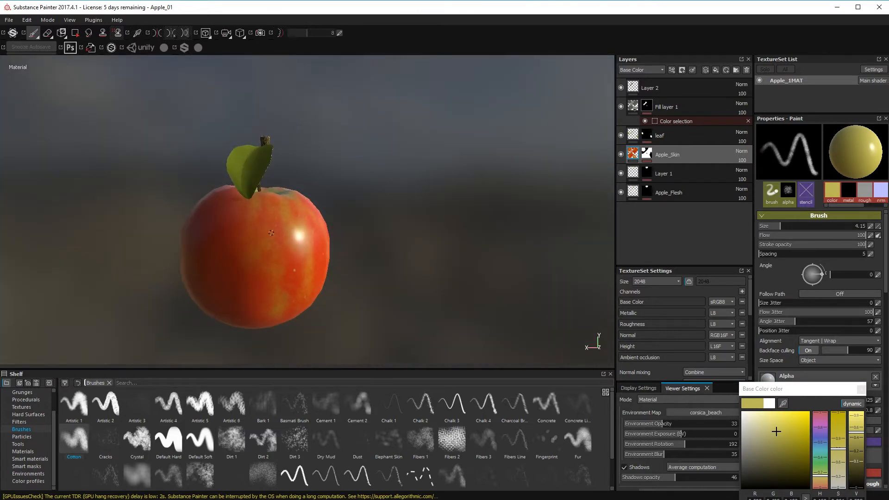
alt+drag(269, 294, 374, 250)
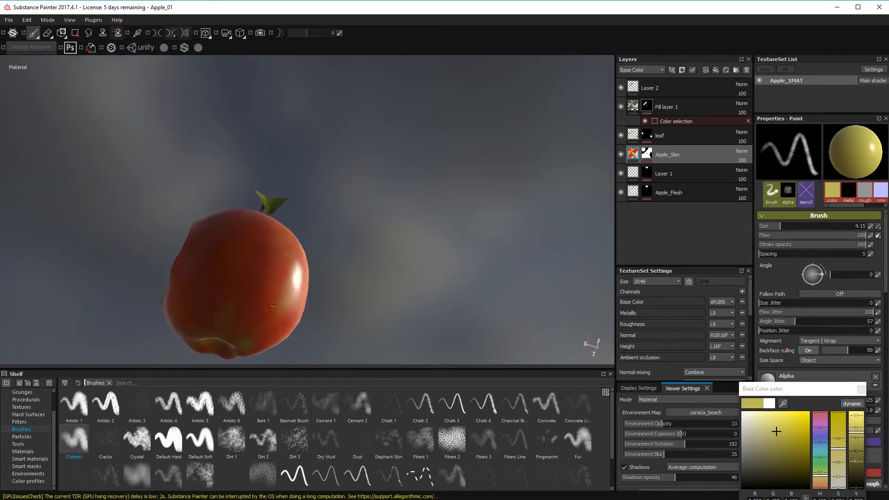
alt+drag(277, 294, 252, 305)
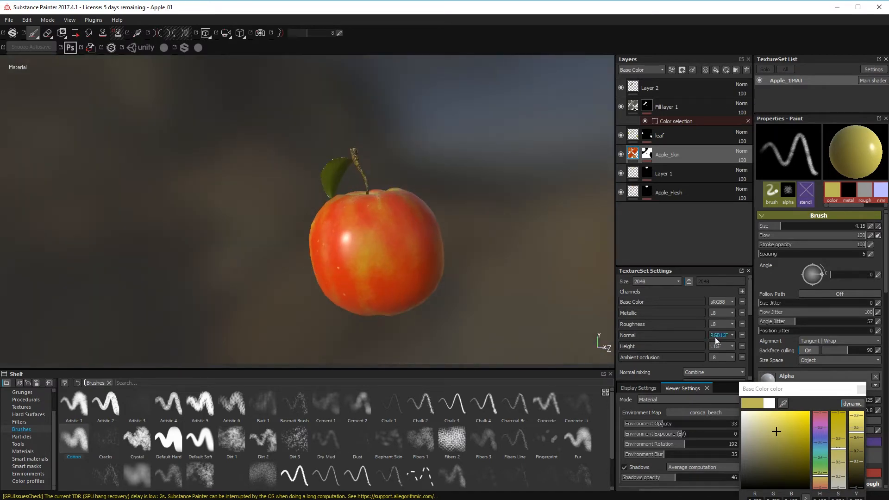
Step: Reduce the brush size to 1.67 and add finer yellow specks across the apple's side and top
drag(778, 225, 772, 226)
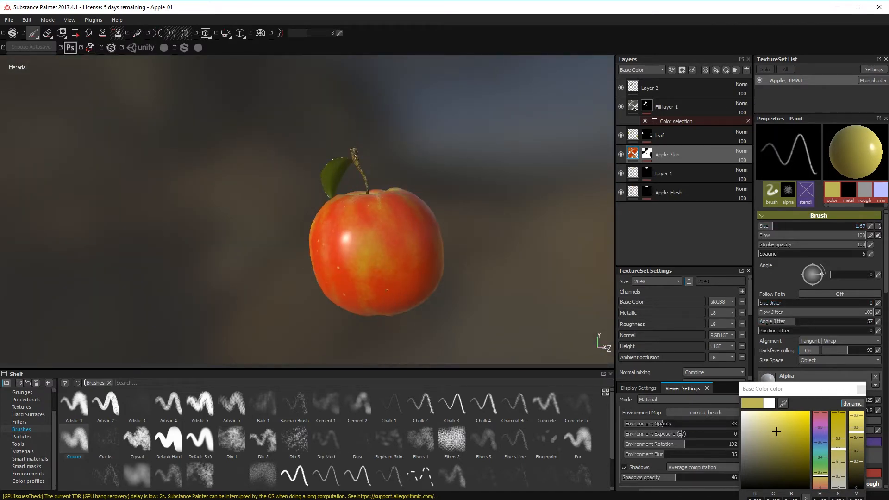
alt+drag(364, 260, 412, 278)
alt+drag(420, 212, 422, 281)
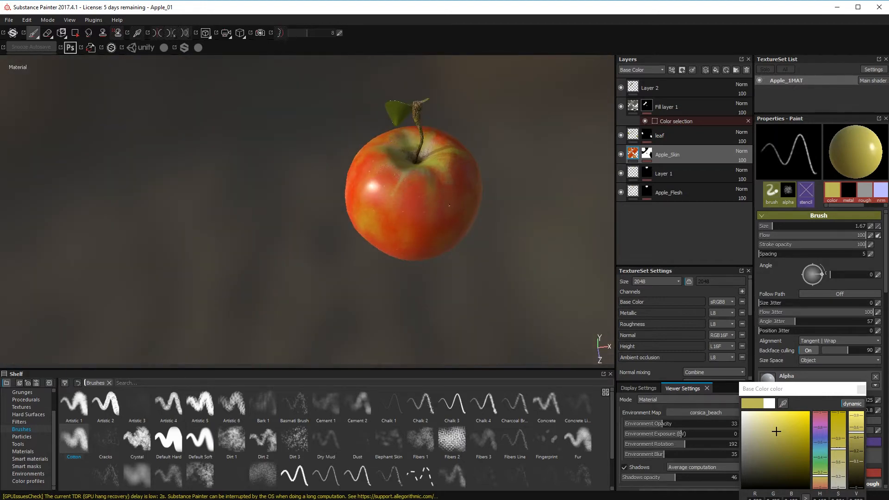
alt+drag(449, 205, 402, 288)
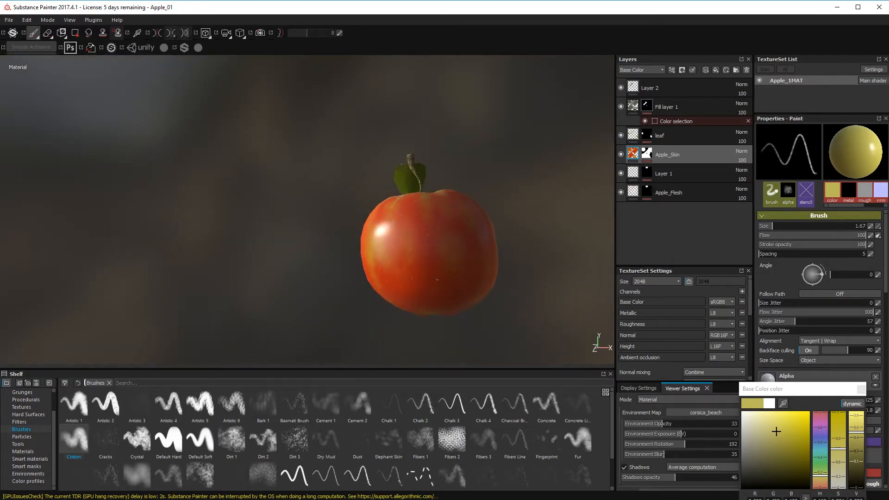
Step: Set the brush size to 3.89 and scatter more yellow specks over the apple's remaining sides, underside and top
click(773, 226)
alt+drag(508, 272, 468, 235)
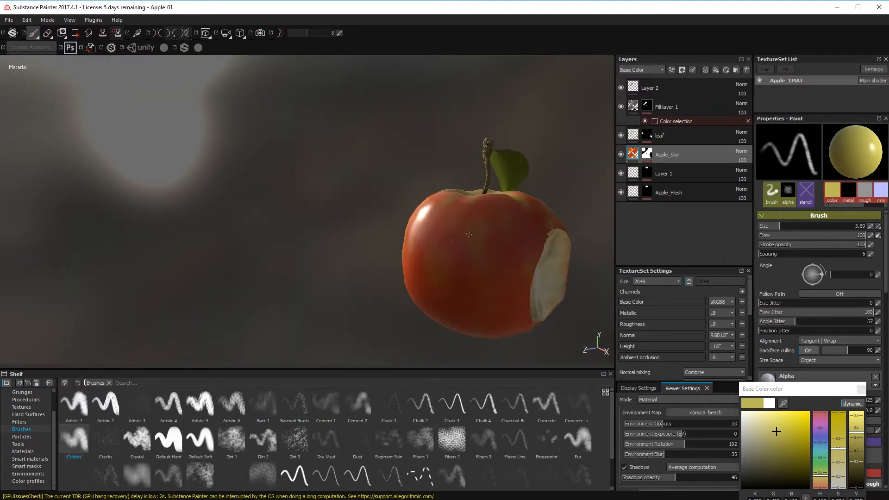
alt+drag(458, 285, 445, 208)
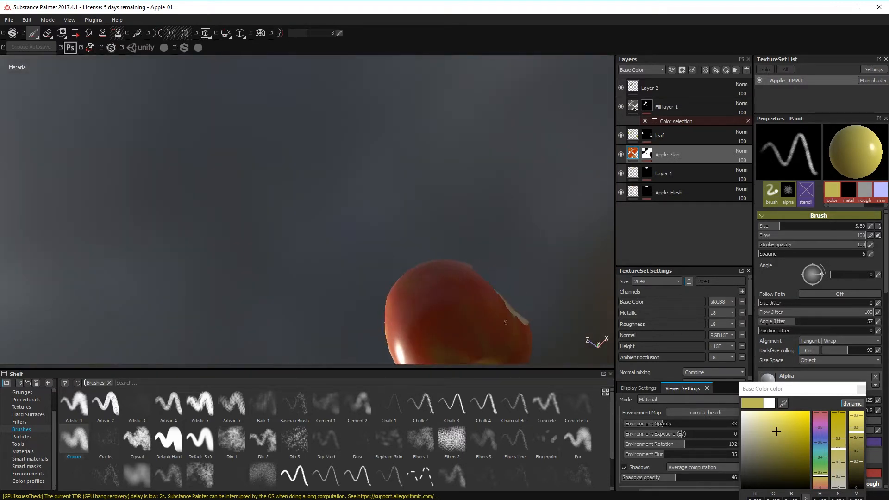
alt+middle_drag(345, 286, 259, 88)
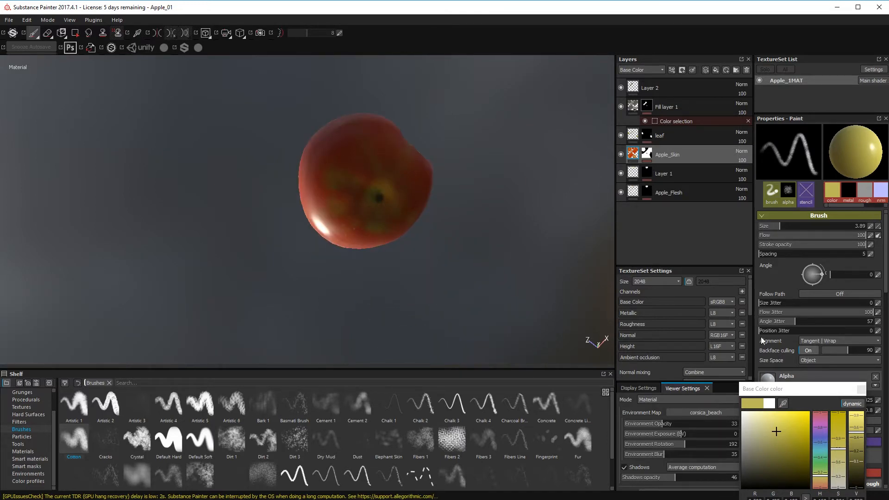
mouse_move(259, 194)
alt+mouse_down()
mouse_move(230, 158)
mouse_move(215, 236)
mouse_move(317, 300)
mouse_move(356, 144)
alt+mouse_up()
alt+drag(370, 178, 354, 139)
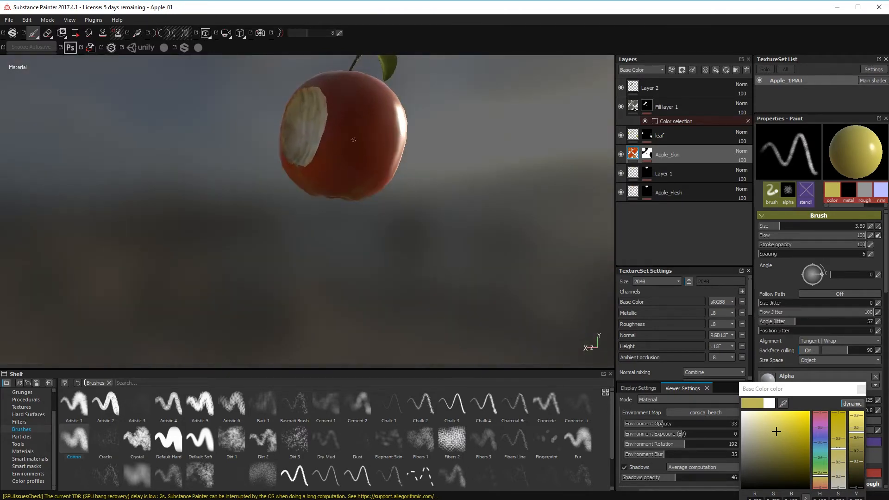
alt+drag(311, 175, 253, 213)
mouse_move(375, 129)
alt+mouse_down()
mouse_move(383, 171)
mouse_move(385, 124)
alt+mouse_up()
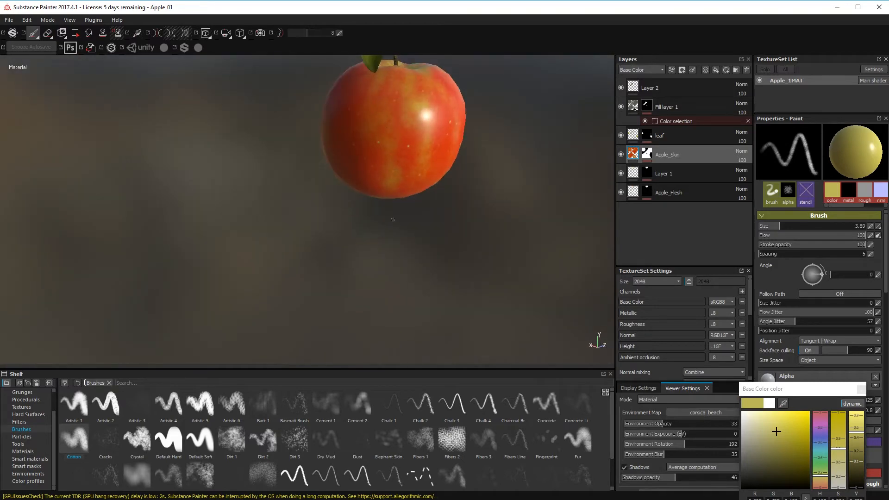
alt+drag(516, 263, 460, 121)
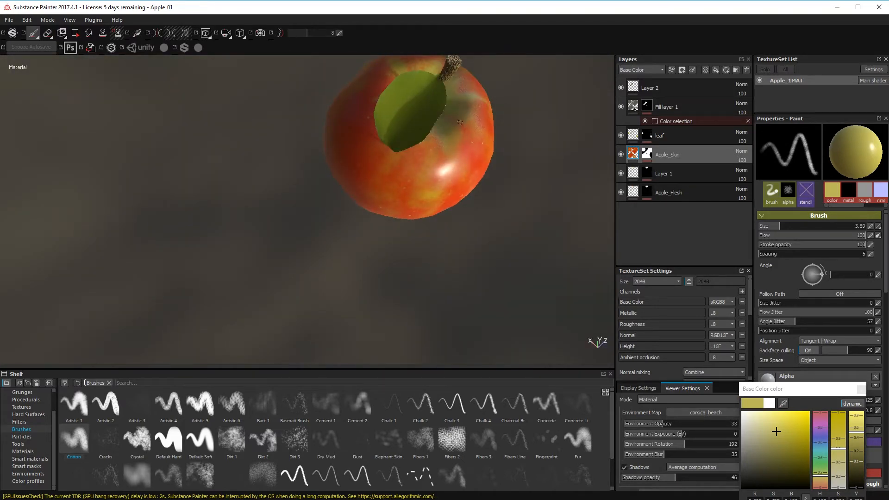
alt+drag(358, 150, 375, 151)
alt+drag(432, 256, 442, 291)
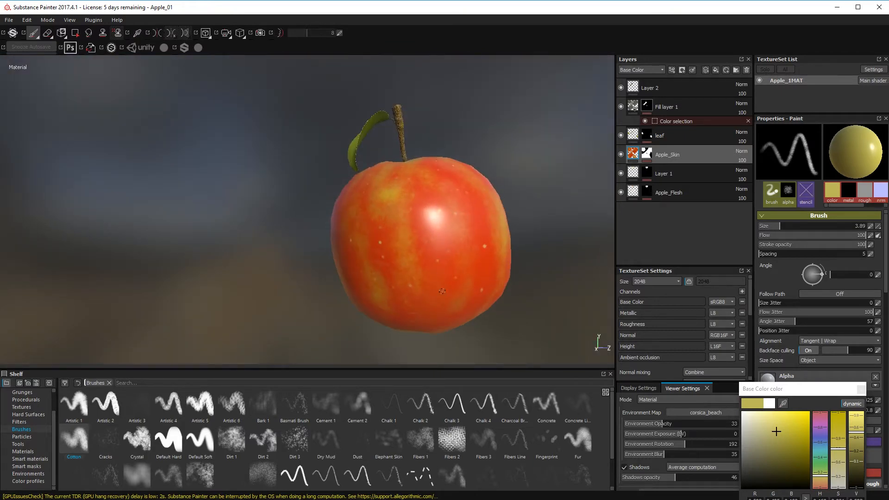
Step: Pick a lime-green base colour, enlarge the brush to 58.94 and dab the colour around the apple's stem cavity
alt+right_drag(512, 264, 520, 230)
alt+middle_drag(520, 231, 436, 259)
alt+drag(435, 258, 345, 249)
drag(782, 432, 791, 427)
click(820, 470)
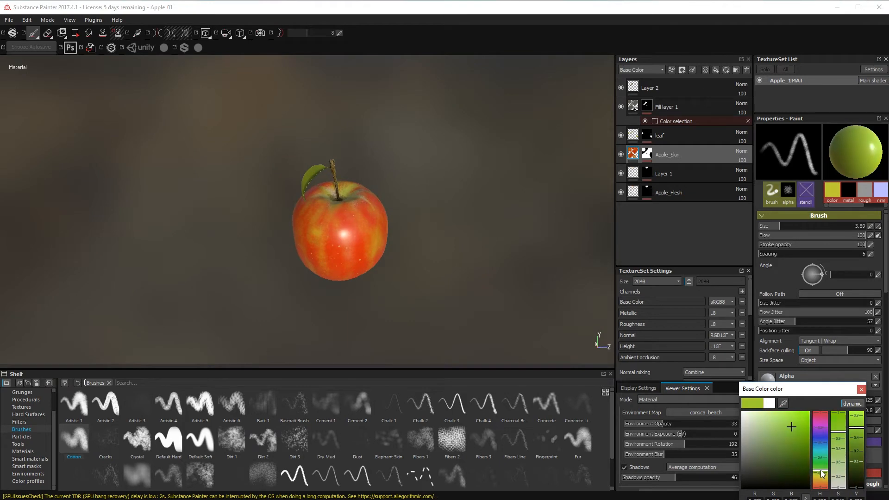
alt+drag(342, 153, 340, 183)
ctrl+right_drag(340, 182, 379, 182)
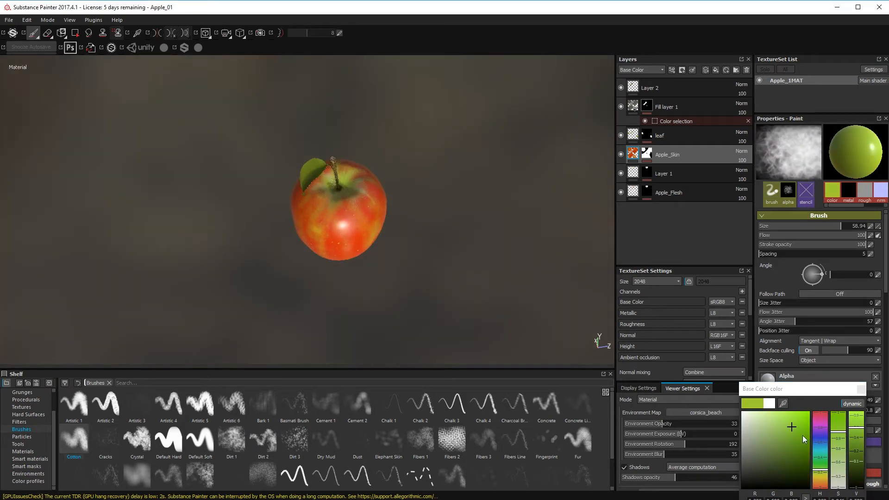
key(p)
click(333, 195)
Step: Switch the paint to golden ochre and set the brush size to 4.23, flow to 91 and angle to 250
drag(820, 474, 820, 479)
click(784, 445)
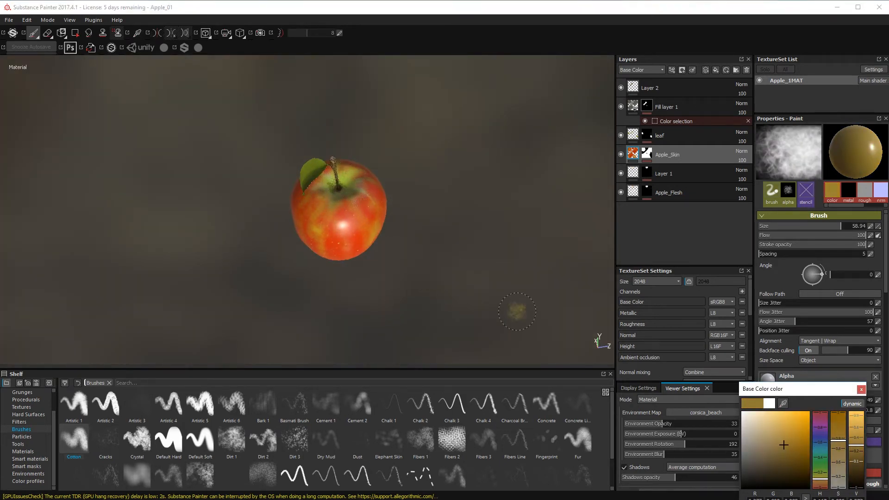
ctrl+drag(366, 228, 357, 229)
alt+right_drag(357, 230, 340, 164)
mouse_move(348, 171)
alt+mouse_down()
mouse_move(377, 225)
mouse_move(346, 163)
mouse_move(218, 232)
mouse_move(232, 181)
alt+mouse_up()
click(625, 468)
click(625, 468)
ctrl+right_drag(415, 199, 397, 147)
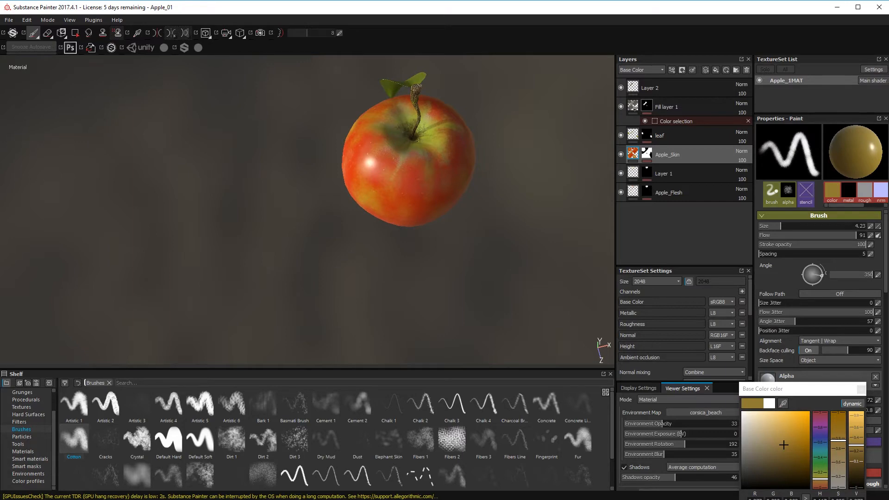
alt+drag(324, 260, 430, 181)
click(10, 20)
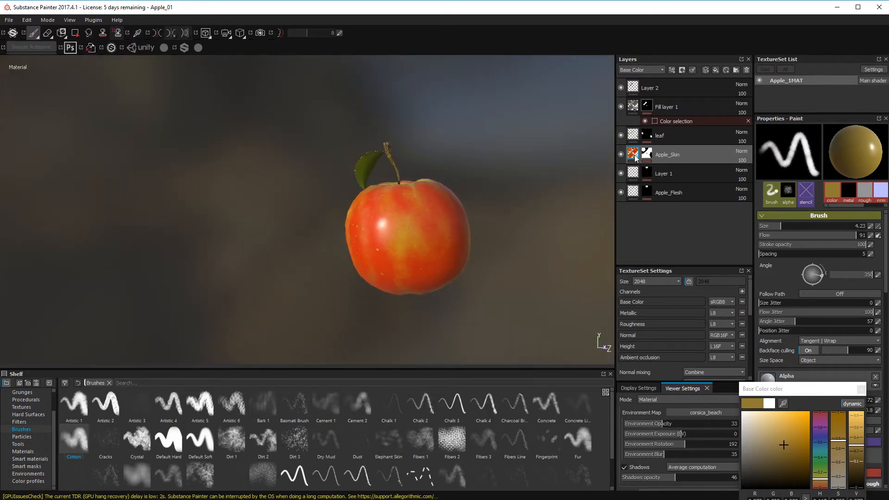
Step: Turn off the height, metal, roughness and color channels so the brush on Apple_Skin paints only the normal channel
drag(813, 388, 689, 207)
scroll(804, 426, down, 7)
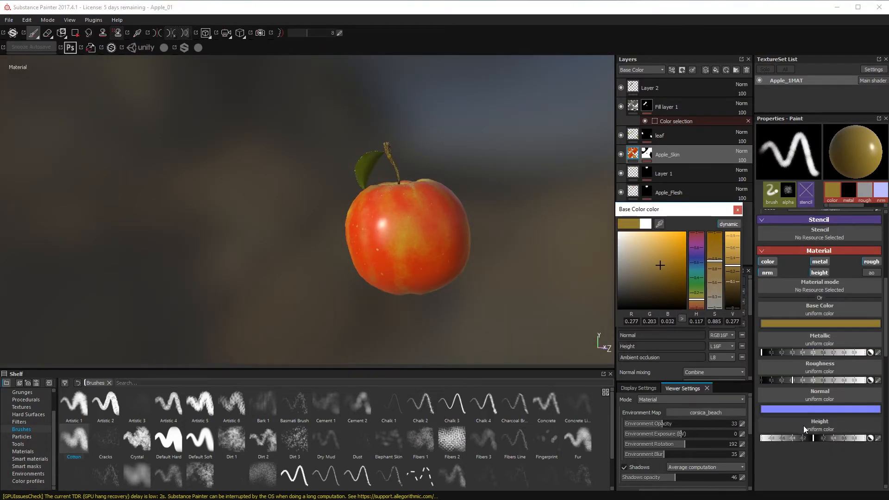
click(816, 272)
alt+drag(482, 250, 518, 329)
alt+middle_drag(518, 329, 513, 384)
click(818, 263)
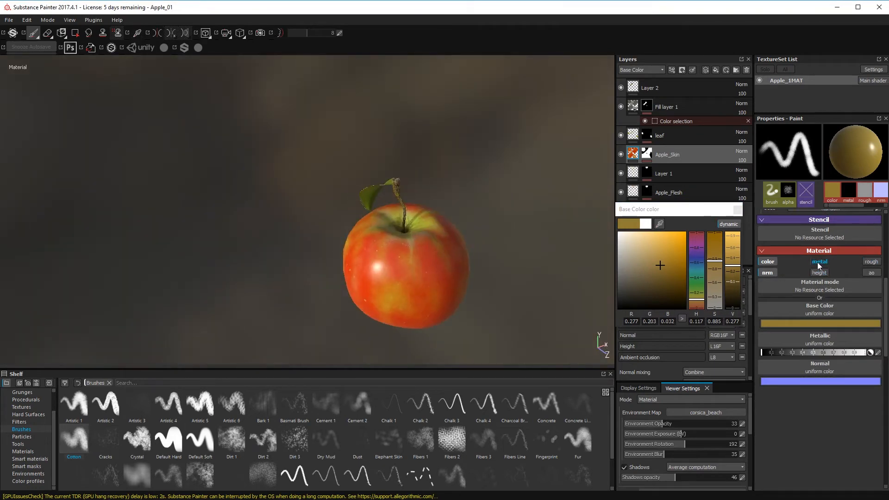
click(871, 261)
click(767, 261)
Step: Assign the skin_bumpy texture to the brush's normal channel
click(819, 309)
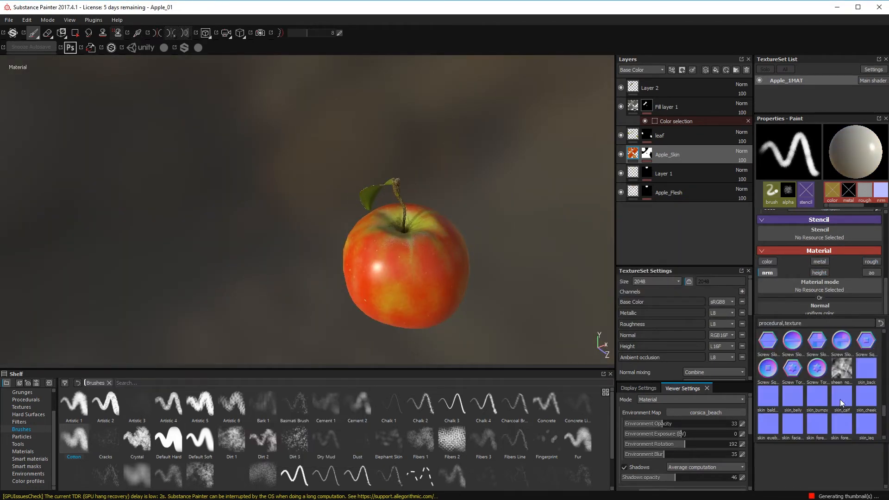
scroll(831, 410, up, 10)
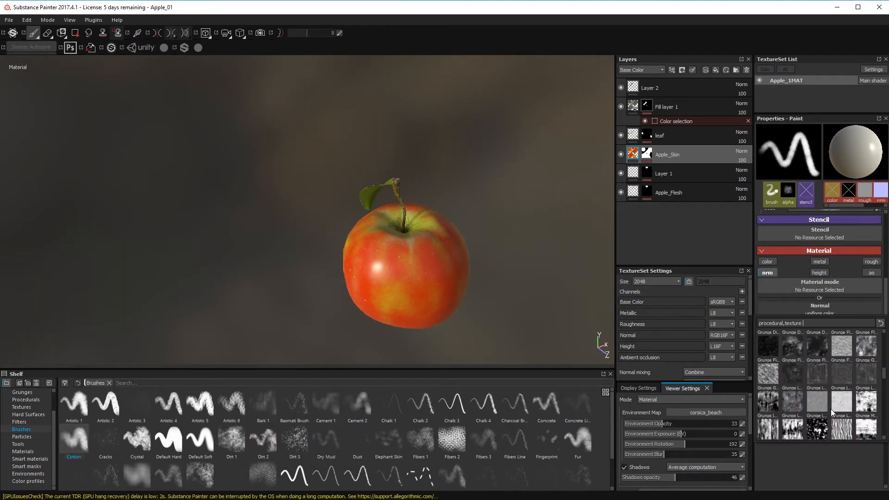
scroll(815, 385, down, 10)
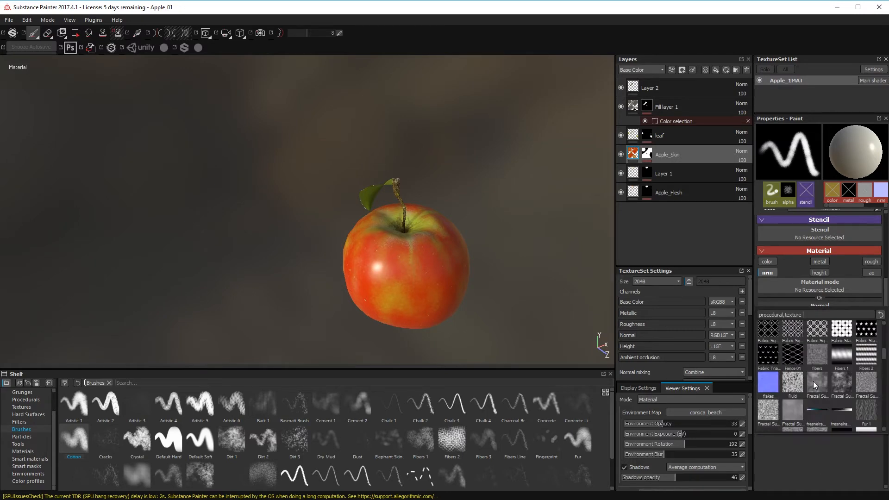
click(816, 368)
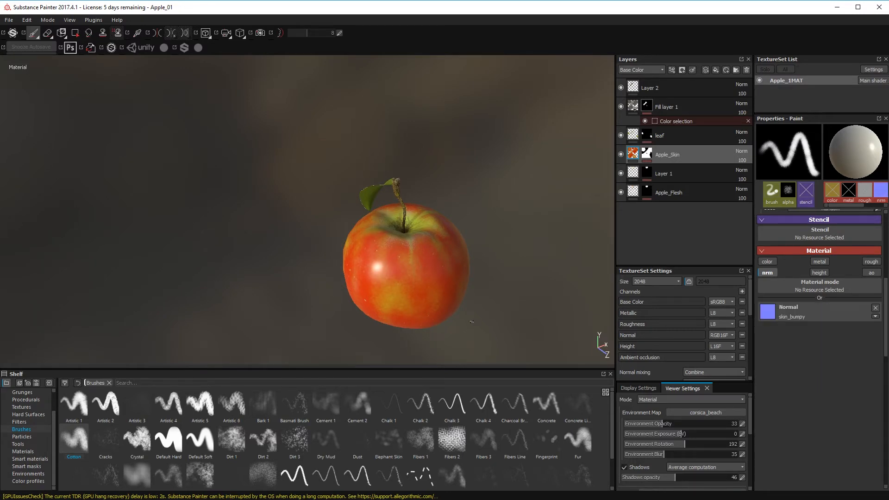
Step: Enlarge the brush and paint the bumpy skin normal detail onto the apple's front side
alt+drag(471, 321, 408, 270)
ctrl+right_drag(380, 269, 402, 269)
click(382, 270)
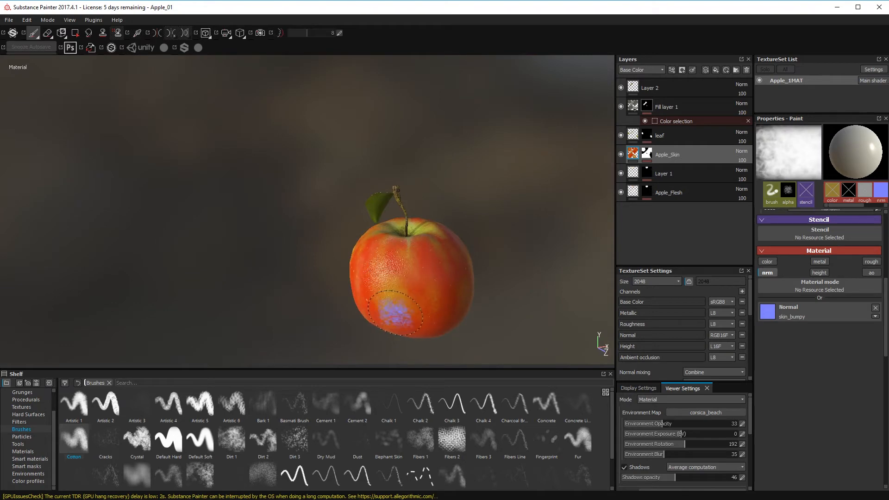
scroll(803, 308, up, 2)
mouse_move(496, 344)
alt+mouse_down()
mouse_move(541, 334)
mouse_move(523, 337)
mouse_move(437, 304)
alt+mouse_up()
Step: Set the brush hardness to 0.28 and paint the bumpy normal detail around the apple's other sides
scroll(817, 304, up, 3)
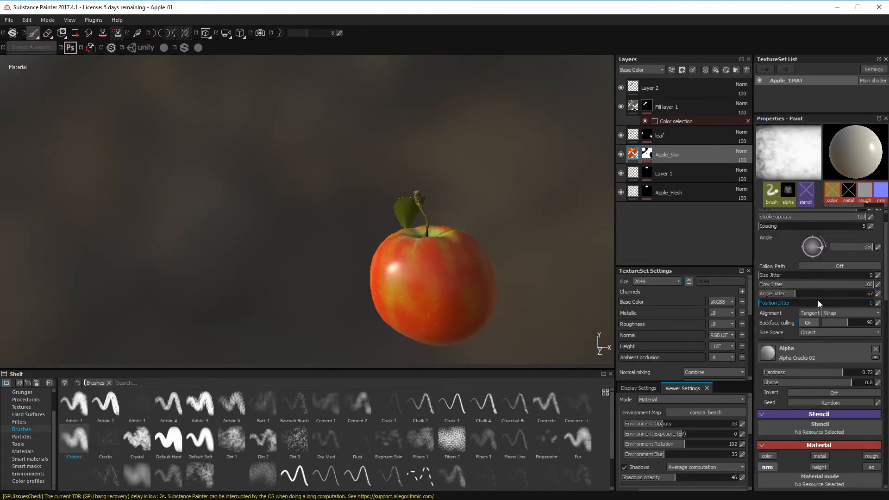
drag(842, 372, 794, 374)
alt+drag(404, 297, 394, 332)
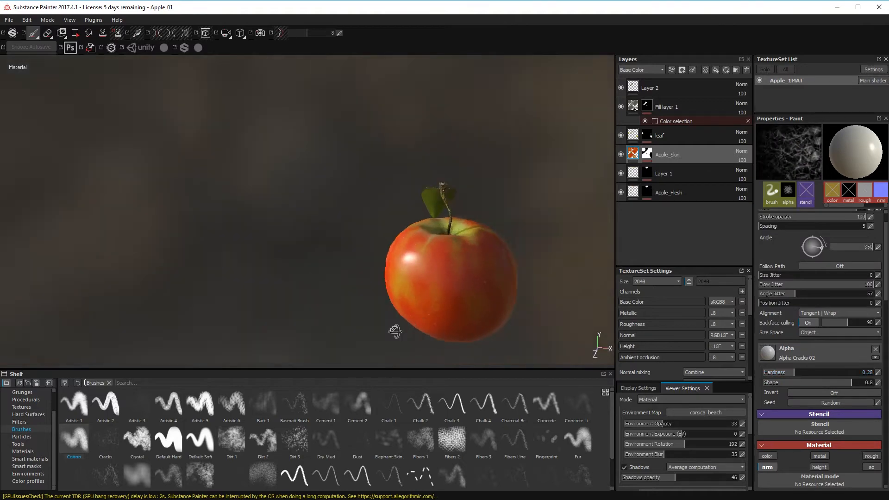
alt+right_drag(395, 331, 407, 224)
mouse_move(408, 223)
alt+mouse_down()
mouse_move(490, 285)
mouse_move(494, 205)
alt+mouse_up()
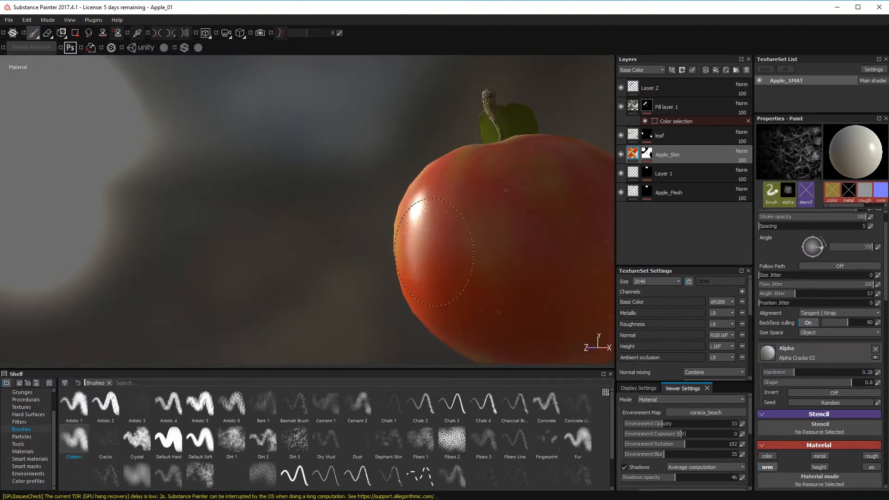
alt+right_drag(434, 252, 548, 284)
mouse_move(548, 283)
alt+mouse_down()
mouse_move(480, 268)
mouse_move(505, 259)
mouse_move(524, 237)
mouse_move(520, 222)
alt+mouse_up()
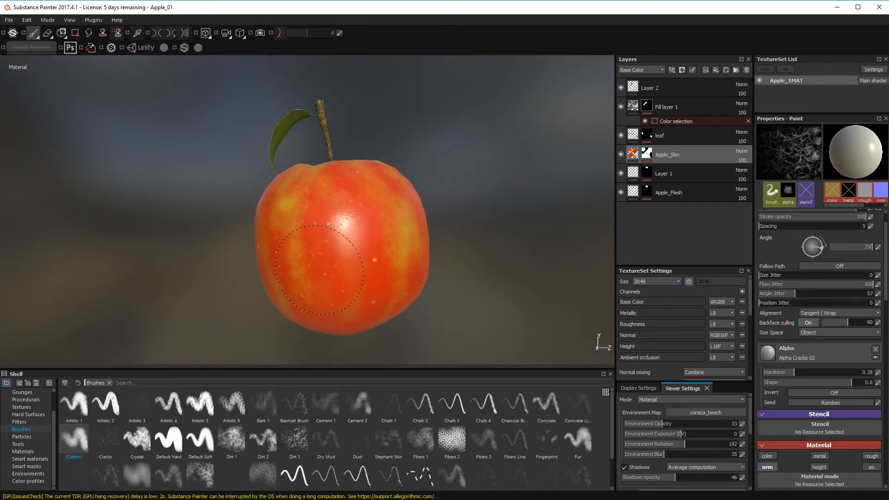
alt+drag(334, 281, 337, 254)
alt+middle_drag(338, 254, 345, 231)
alt+drag(345, 231, 393, 241)
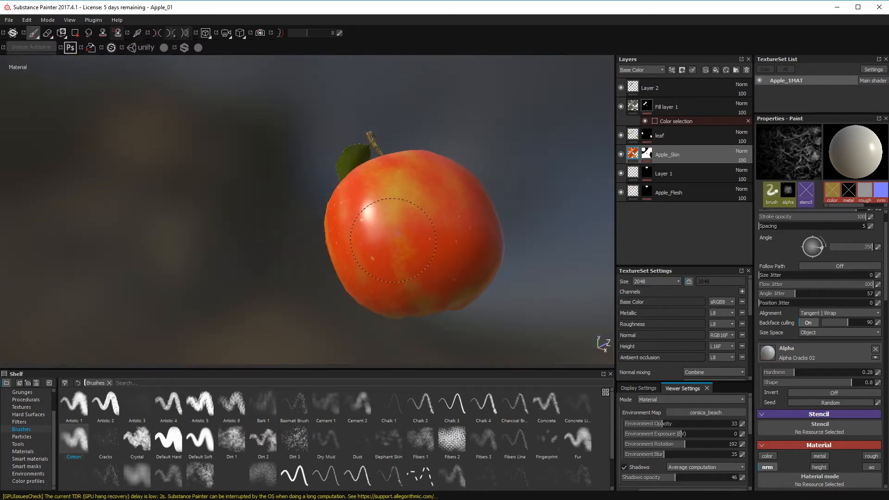
alt+drag(441, 314, 395, 219)
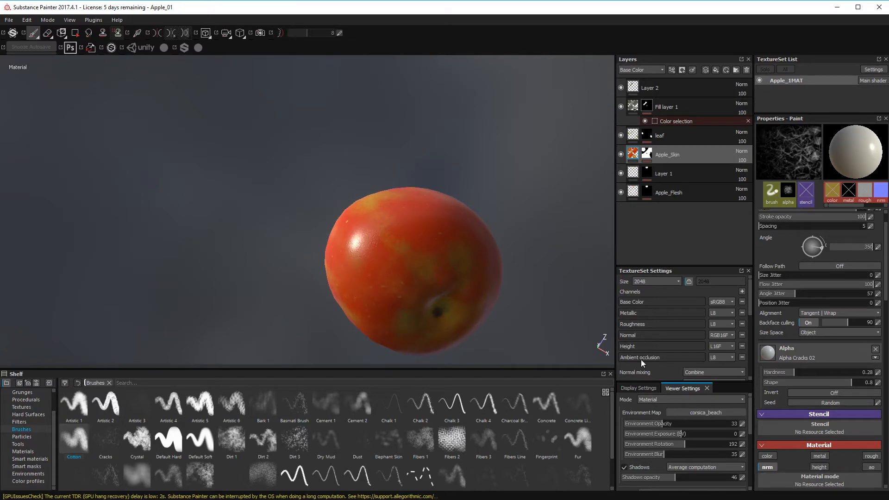
Step: Set environment exposure to 0.33 and rotation to 261, then paint bumps over the underside, back and stem shoulder
mouse_move(682, 434)
mouse_down()
mouse_move(679, 444)
mouse_move(706, 443)
mouse_up()
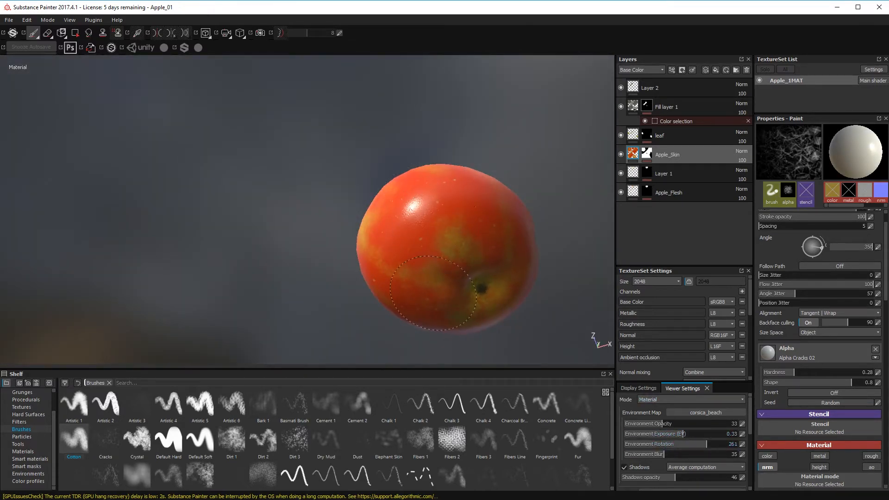
alt+drag(445, 212, 405, 159)
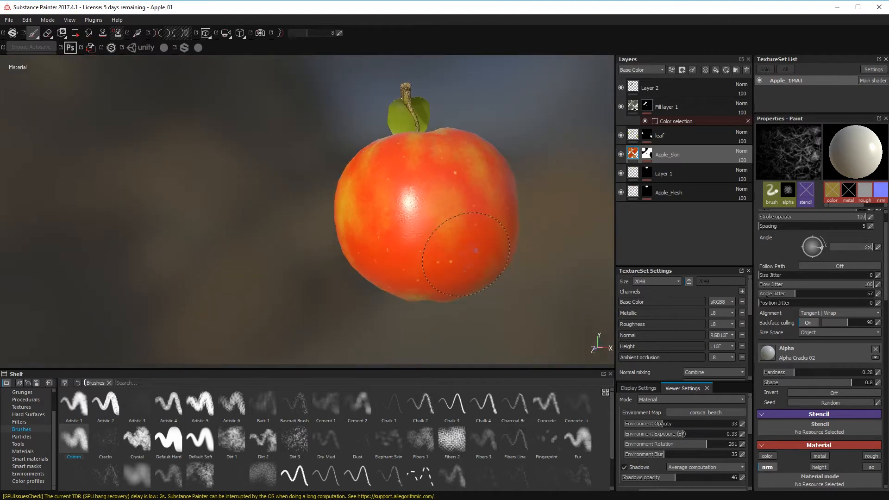
alt+drag(467, 254, 454, 257)
alt+drag(474, 207, 408, 306)
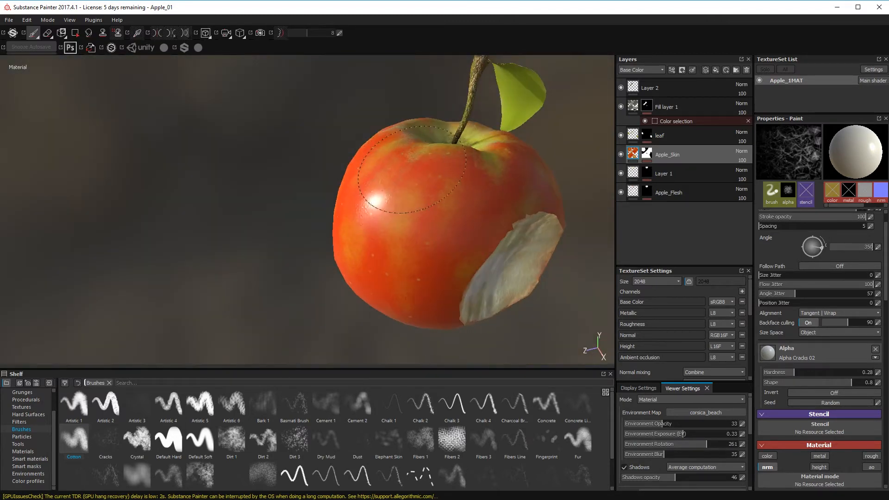
alt+right_drag(407, 306, 278, 261)
alt+drag(468, 273, 458, 236)
alt+drag(405, 305, 296, 300)
Step: Rotate the environment lighting to 80 and continue the bumpy skin detail beside the bite and toward the underside
drag(674, 445, 650, 444)
alt+drag(440, 255, 486, 301)
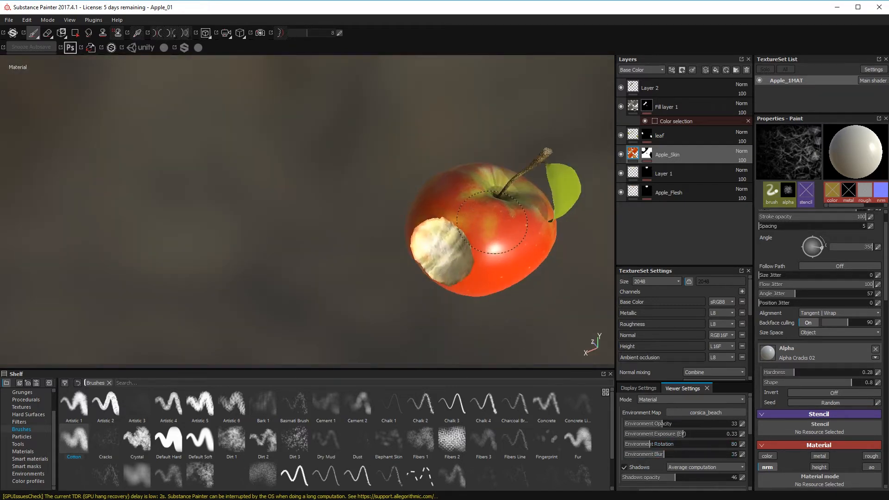
alt+drag(481, 265, 477, 221)
alt+drag(465, 312, 494, 279)
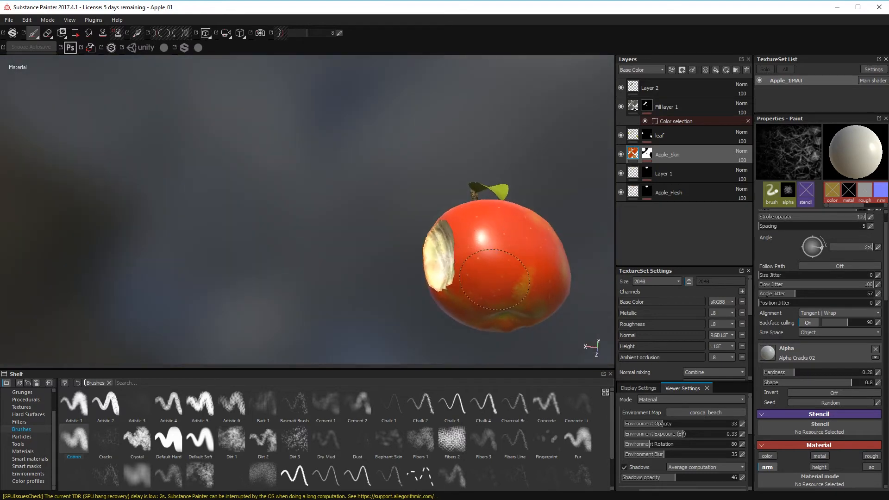
alt+drag(518, 232, 449, 207)
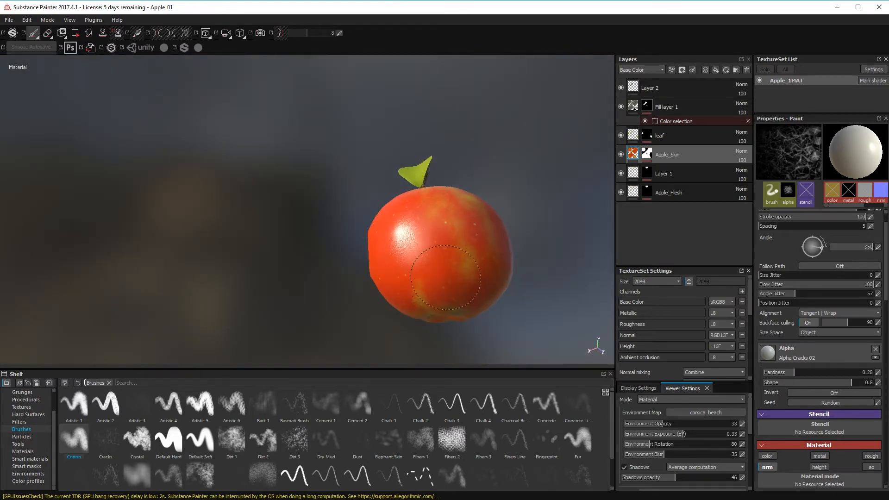
mouse_move(446, 277)
alt+mouse_down()
mouse_move(467, 241)
mouse_move(409, 244)
mouse_move(435, 329)
alt+mouse_up()
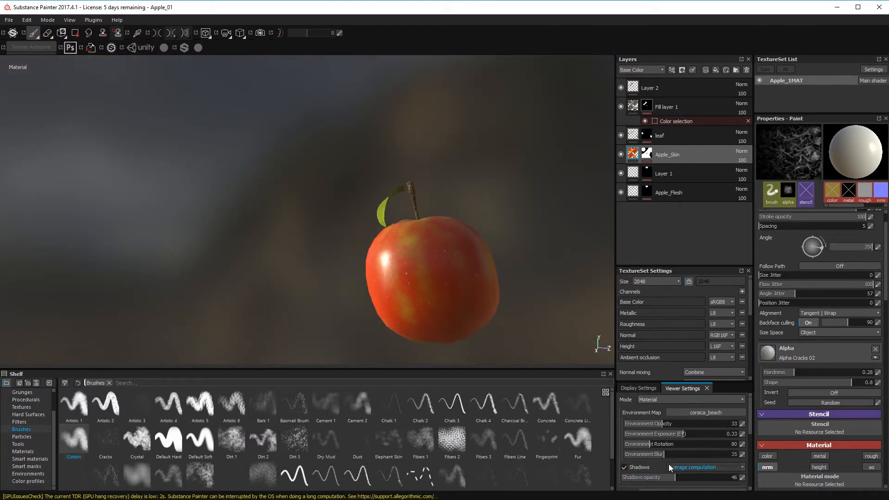
Step: Set the environment rotation to 195 and cover the remaining unbitten side and top with skin bumps
drag(650, 445, 687, 445)
mouse_move(486, 267)
alt+mouse_down()
mouse_move(501, 282)
mouse_move(417, 273)
mouse_move(346, 250)
alt+mouse_up()
alt+drag(428, 198, 445, 259)
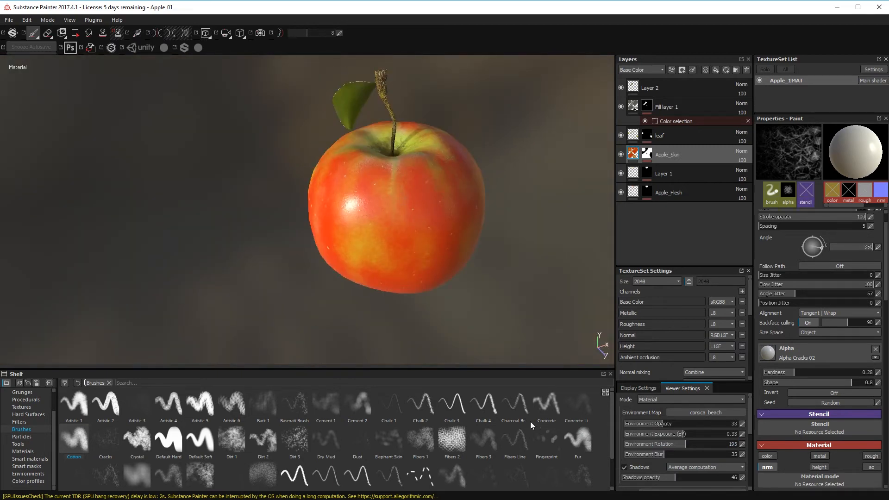
Step: Switch to the Default Hard brush and remove the skin_bumpy texture from its normal channel
click(168, 440)
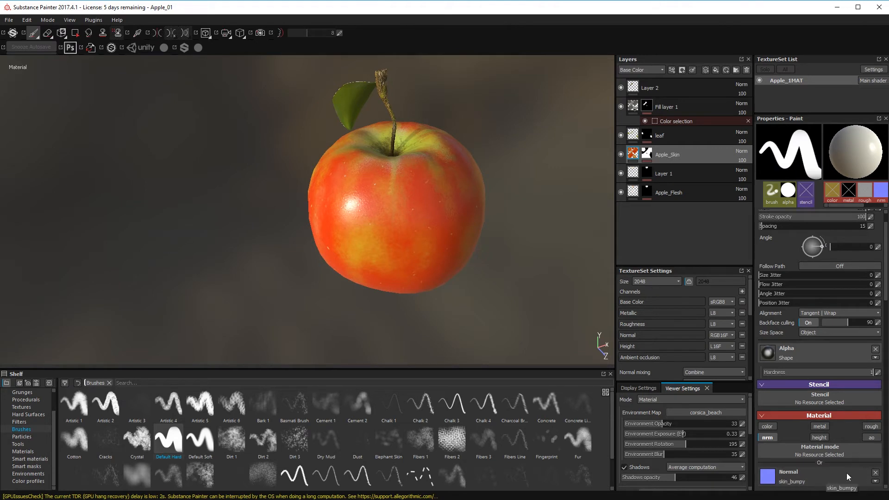
click(875, 472)
scroll(874, 444, down, 2)
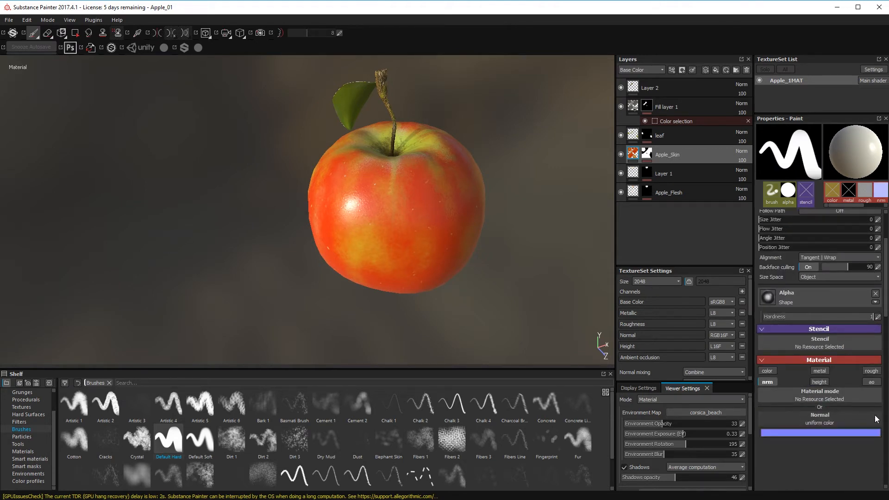
alt+drag(395, 285, 347, 229)
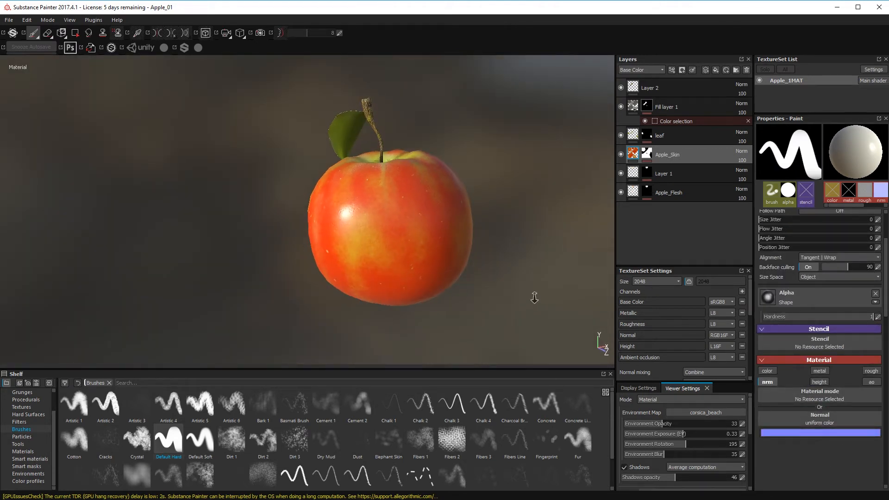
Step: Enable the height channel for the brush and lower its height to a negative value
scroll(534, 298, up, 1)
scroll(796, 338, up, 1)
click(819, 409)
scroll(816, 439, down, 2)
drag(814, 434, 760, 430)
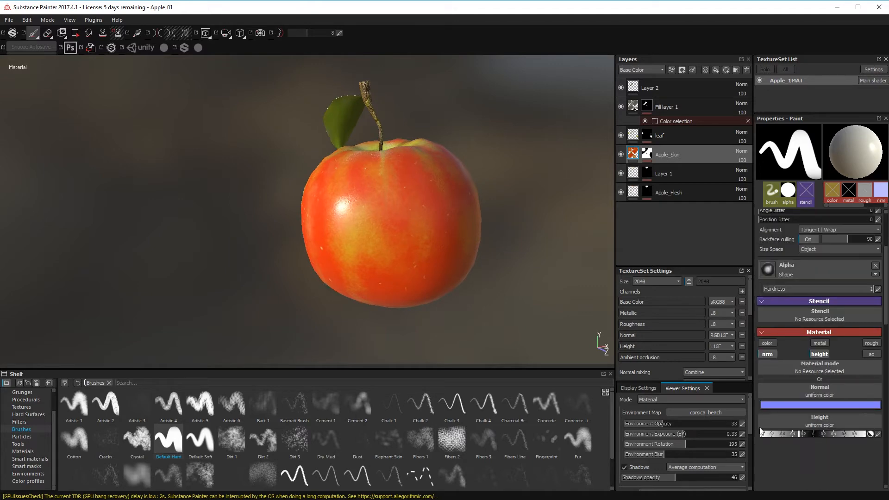
Step: Try the Chalk 1 brush with hardness 0.48 for denting the apple's skin
click(394, 408)
alt+drag(364, 199, 405, 268)
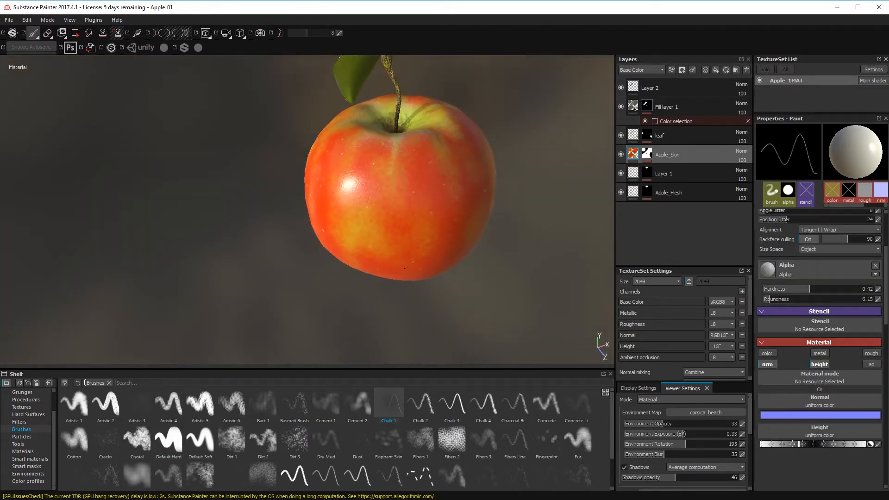
ctrl+right_drag(361, 181, 361, 174)
mouse_move(371, 202)
alt+mouse_down()
mouse_move(440, 236)
mouse_move(500, 227)
alt+mouse_up()
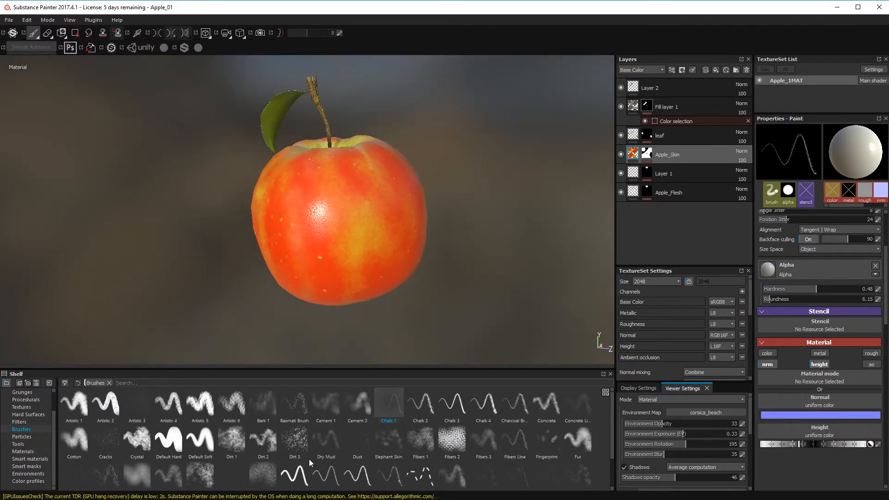
Step: Return to the Default Hard brush at hardness 0.955 and add black base color and the roughness channel to its paint
click(172, 439)
ctrl+right_drag(307, 246, 320, 276)
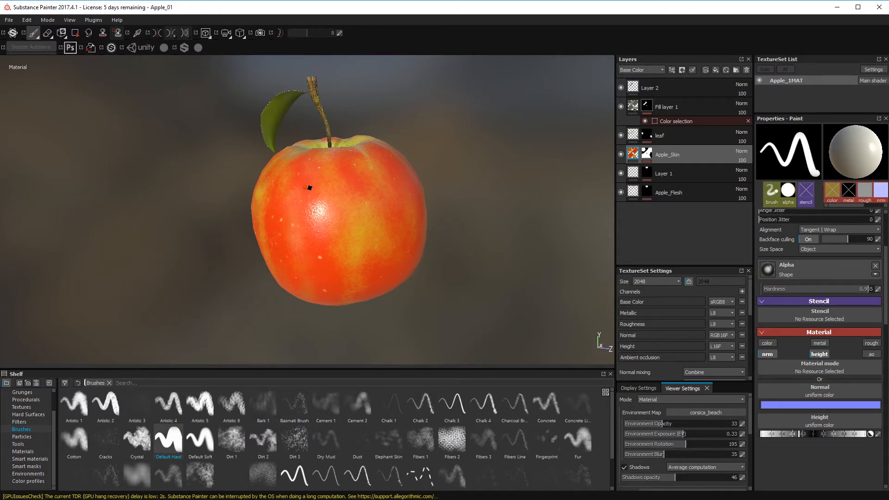
click(767, 343)
click(817, 405)
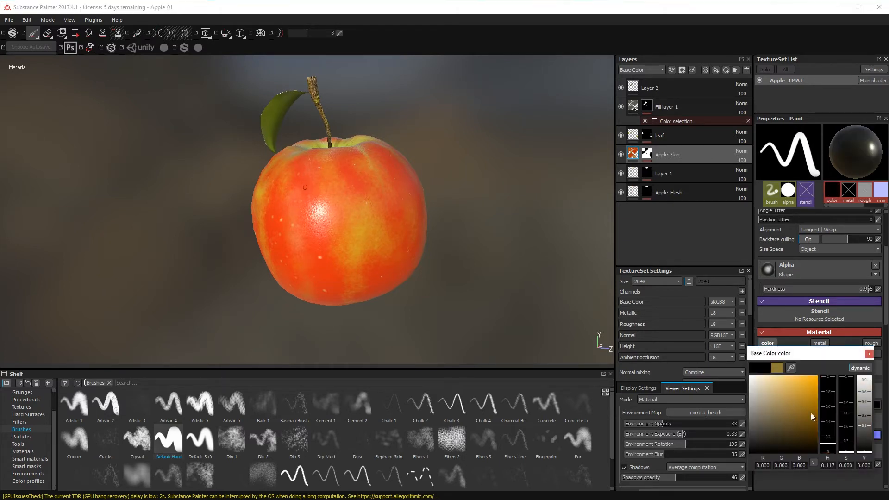
drag(843, 355, 714, 284)
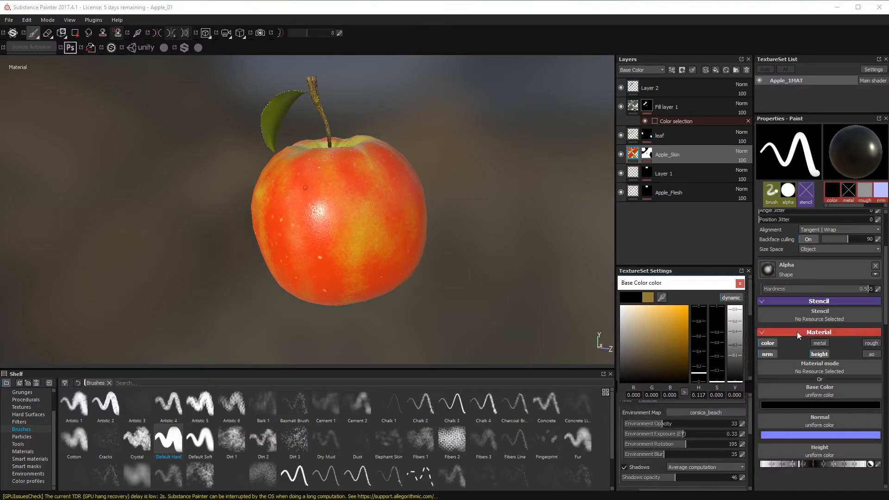
click(870, 345)
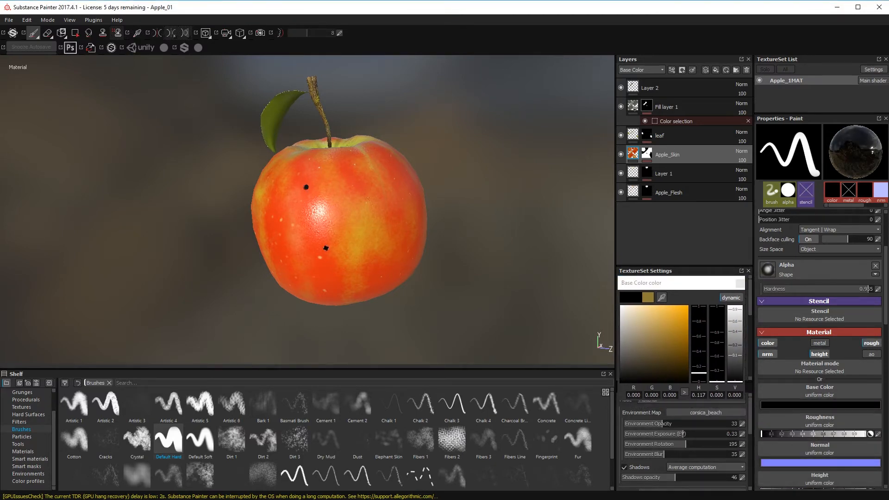
Step: Raise the paint's roughness to maximum for the small dark pit on the apple's upper side
alt+drag(241, 234, 345, 256)
drag(809, 434, 865, 433)
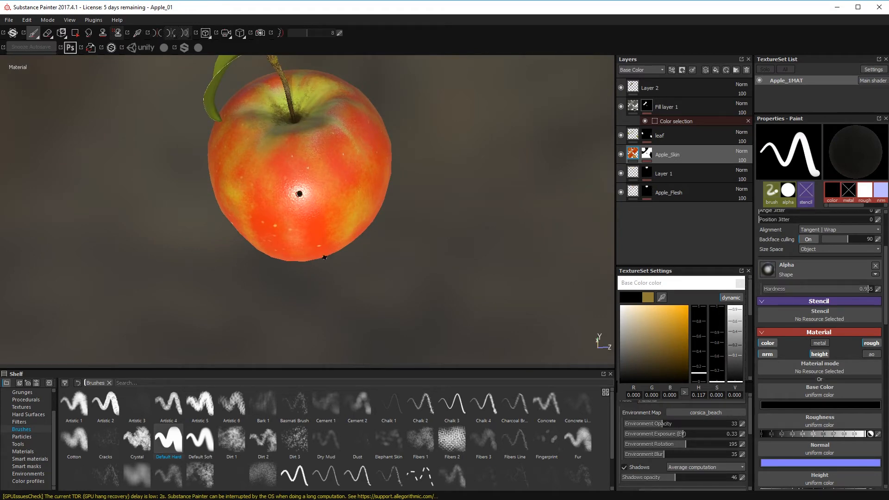
alt+drag(324, 257, 322, 296)
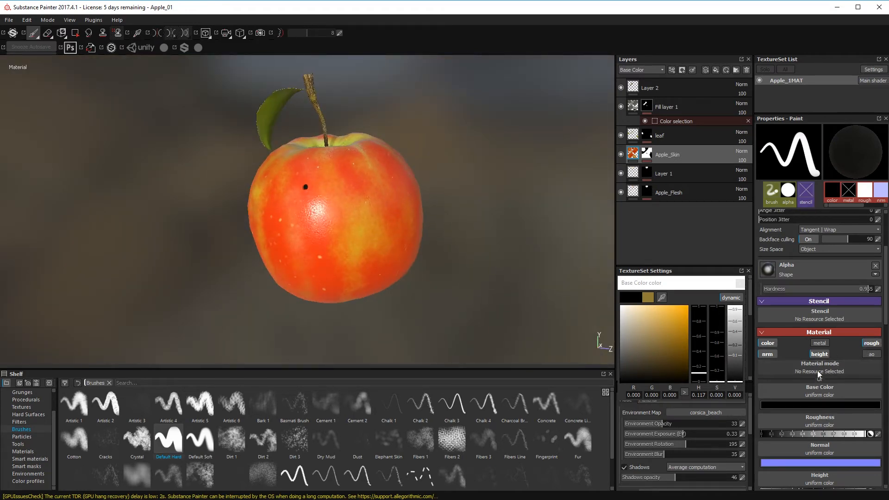
Step: Set the base color to dark brown (RGB 0.038, 0.027, 0.002) and disable the height, normal and roughness channels
drag(676, 354, 672, 369)
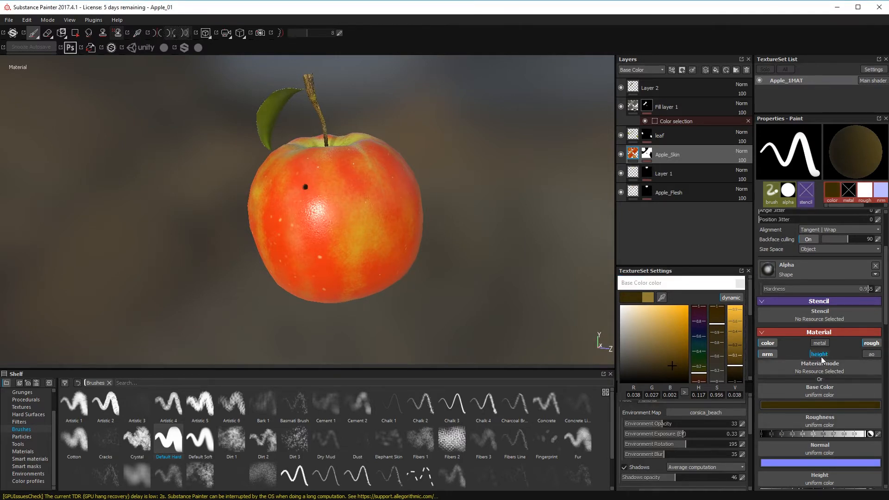
click(819, 354)
click(767, 354)
click(871, 343)
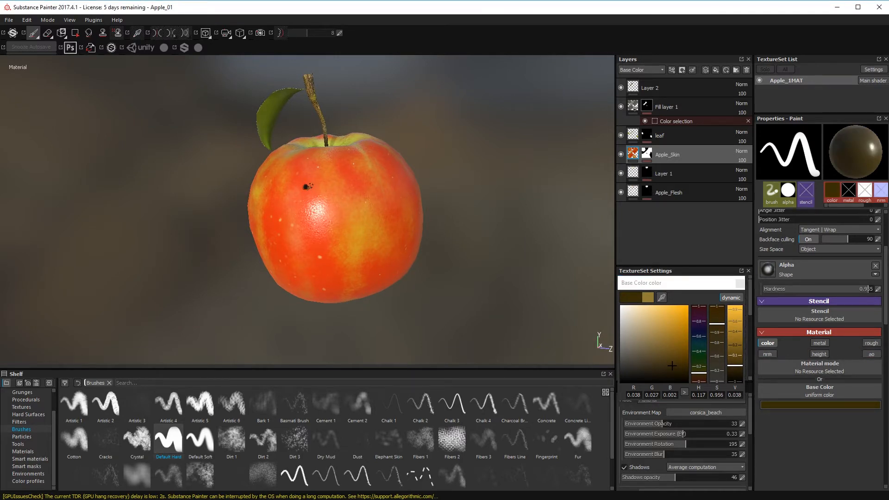
Step: Select the Dirt 2 brush with hardness 0.85 and try dabbing dark brown dirt around the pit on the apple's upper side
click(263, 440)
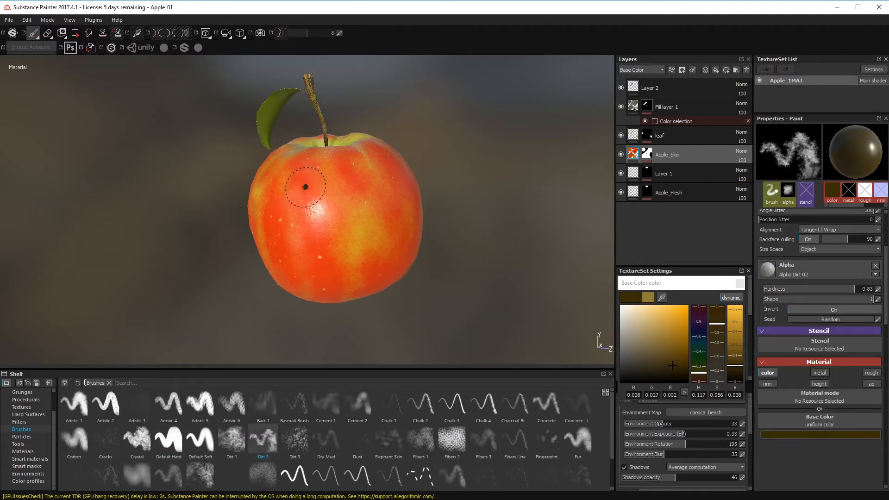
scroll(439, 298, up, 6)
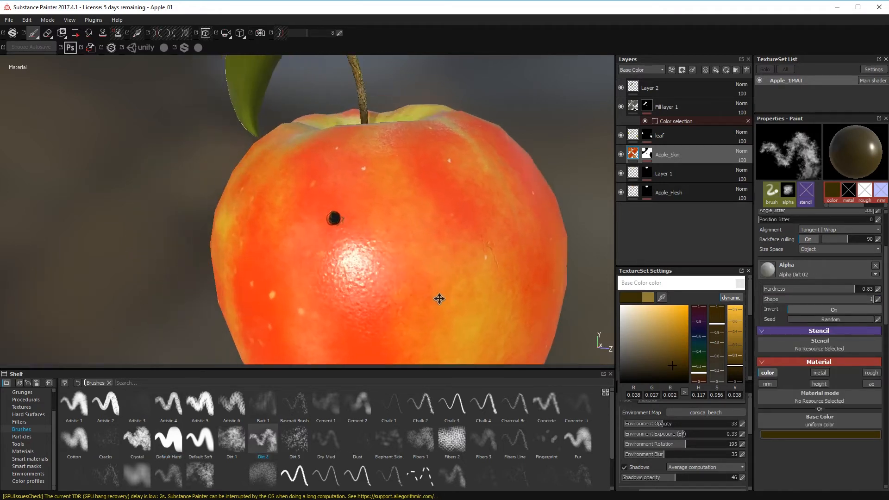
click(386, 282)
ctrl+right_drag(386, 282, 330, 278)
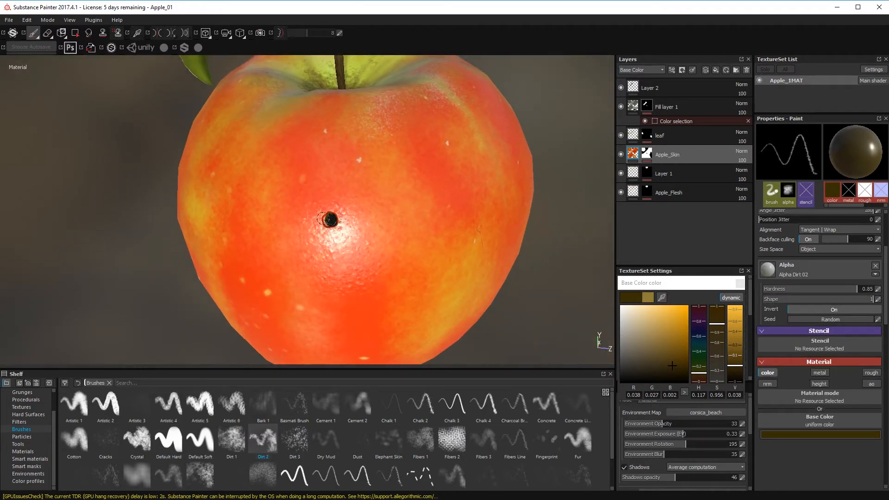
alt+drag(321, 219, 345, 211)
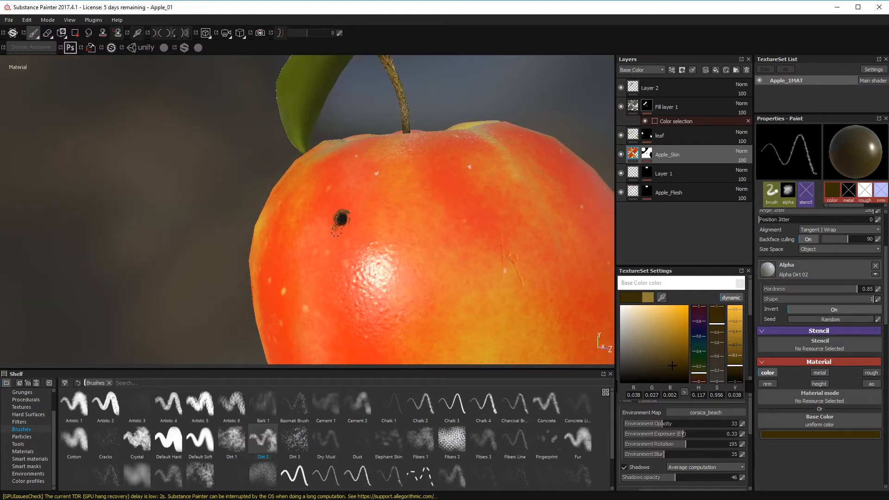
Step: Set the base color to a reddish dark brown (RGB 0.045, 0.015, 0.001) and dab it around the pit's edge
drag(651, 331, 673, 346)
click(700, 377)
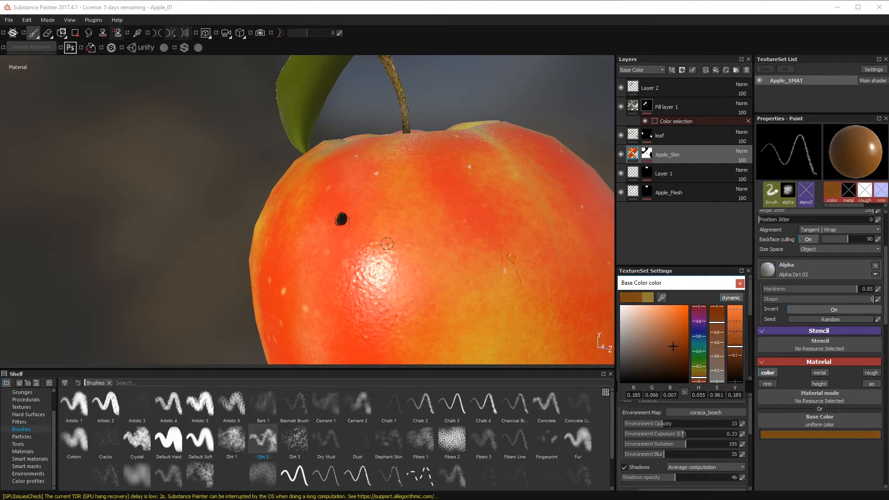
click(678, 365)
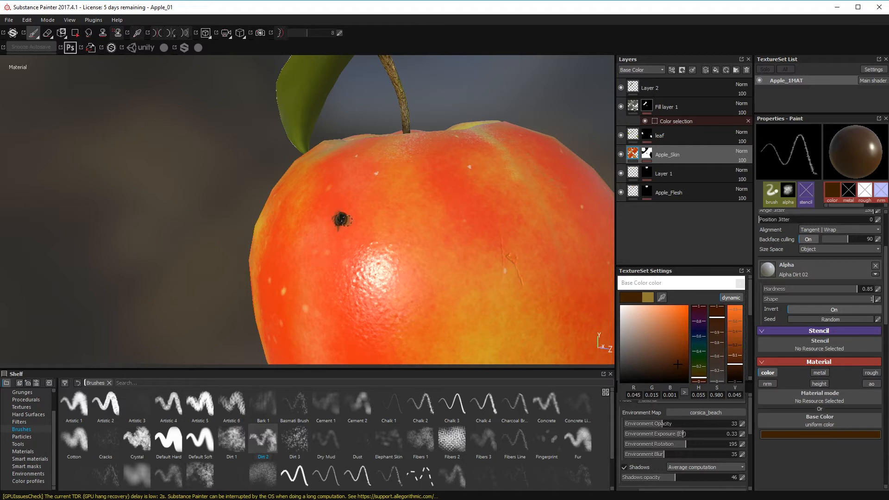
Step: Set the base color to black, enable the roughness channel and darken the pit with the Dirt 2 brush
drag(653, 369, 625, 383)
click(867, 374)
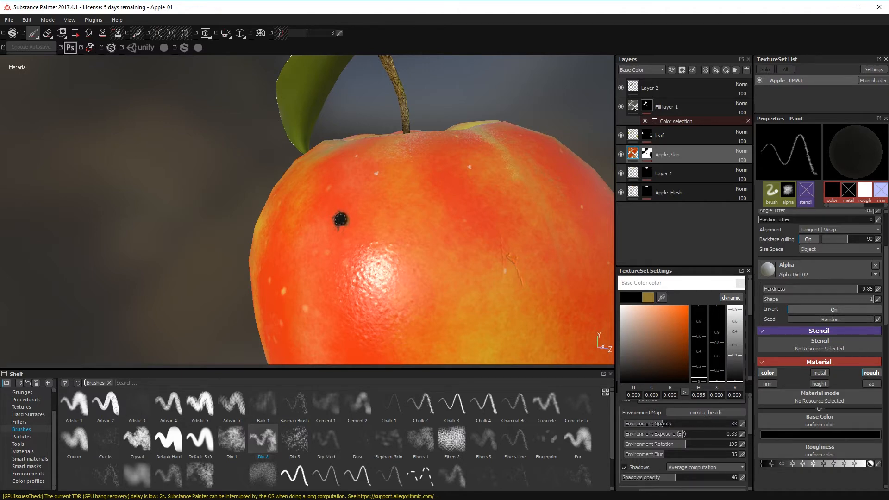
scroll(402, 306, down, 5)
alt+drag(354, 282, 409, 305)
alt+right_drag(409, 305, 371, 282)
alt+drag(371, 282, 384, 315)
Step: Set the base color to golden brown (RGB 0.368, 0.198, 0.017) and soften the pit's rim with a Fur brush
click(648, 297)
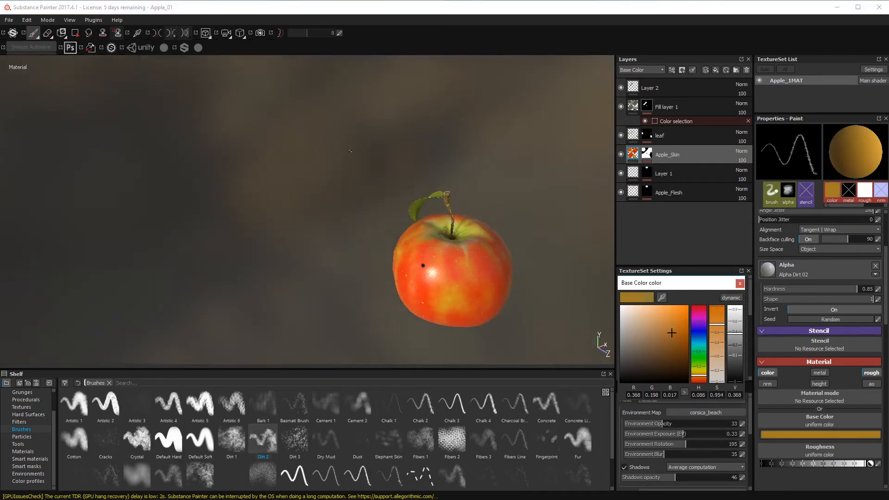
alt+right_drag(421, 263, 672, 316)
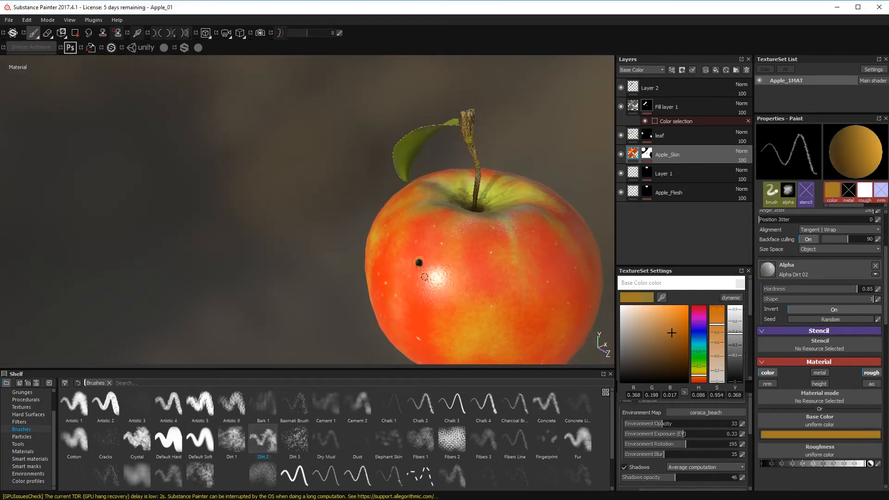
ctrl+right_drag(418, 261, 435, 262)
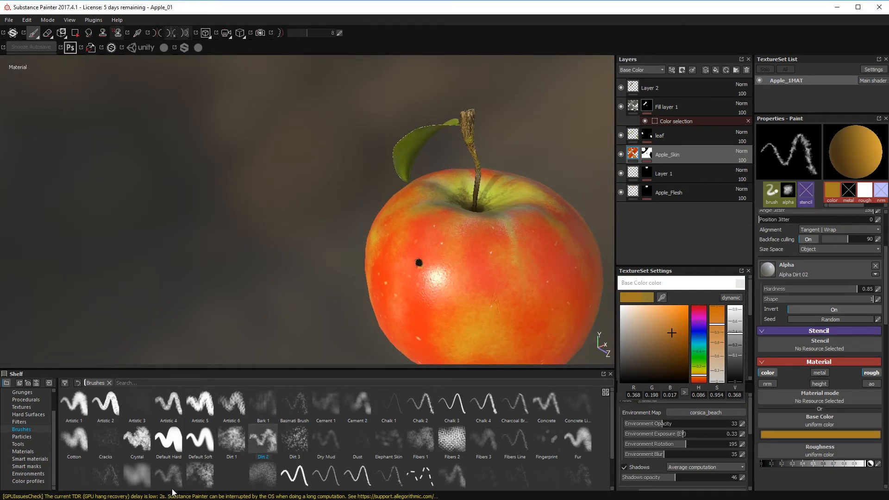
click(137, 476)
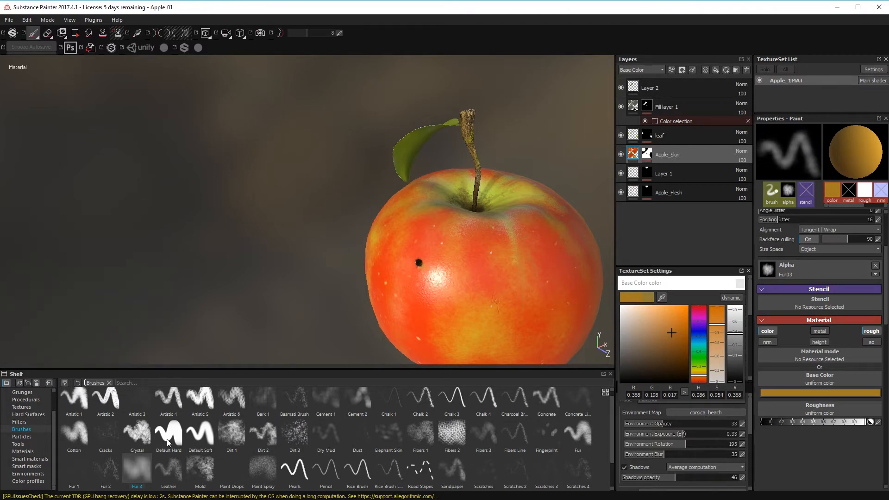
click(578, 433)
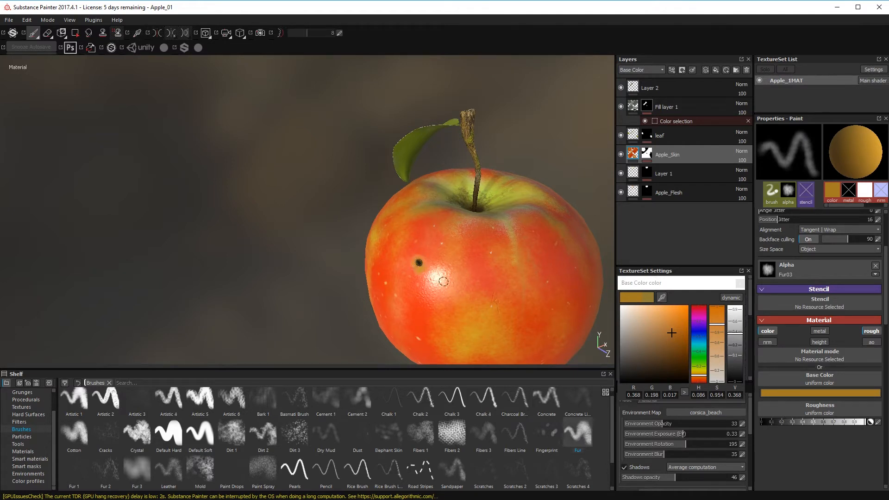
Step: Shade around the pit with brown (RGB 0.099, 0.030, 0.002) and olive (RGB 0.306, 0.338, 0.027) base colors
key(p)
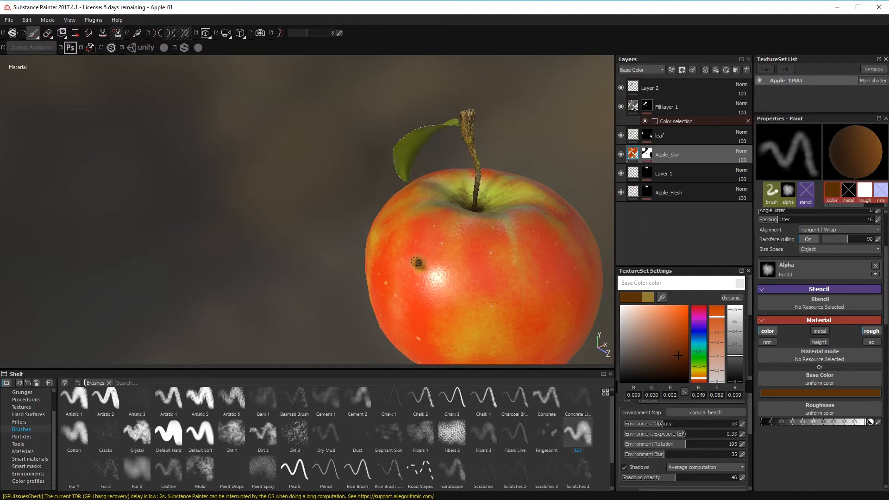
click(698, 373)
click(667, 334)
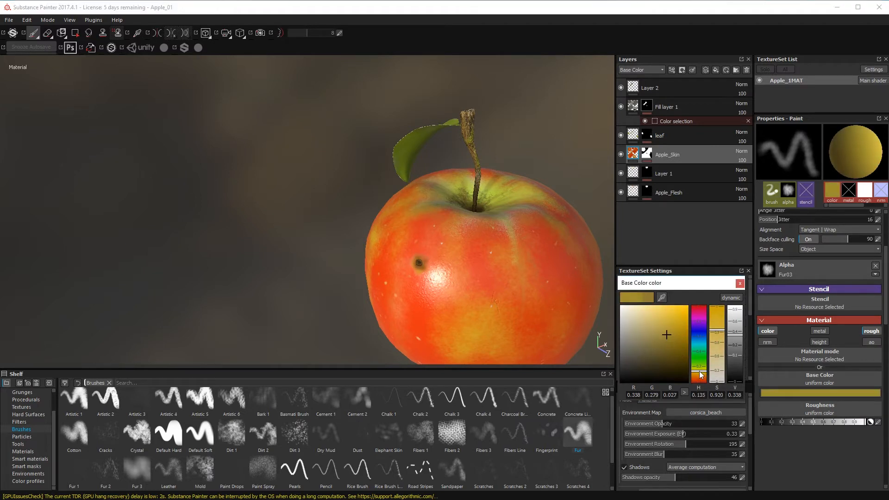
click(699, 369)
click(427, 262)
Step: Break up the pit's rim using a smaller Dirt 1 brush at hardness 0.555 and dab its center with black
click(231, 432)
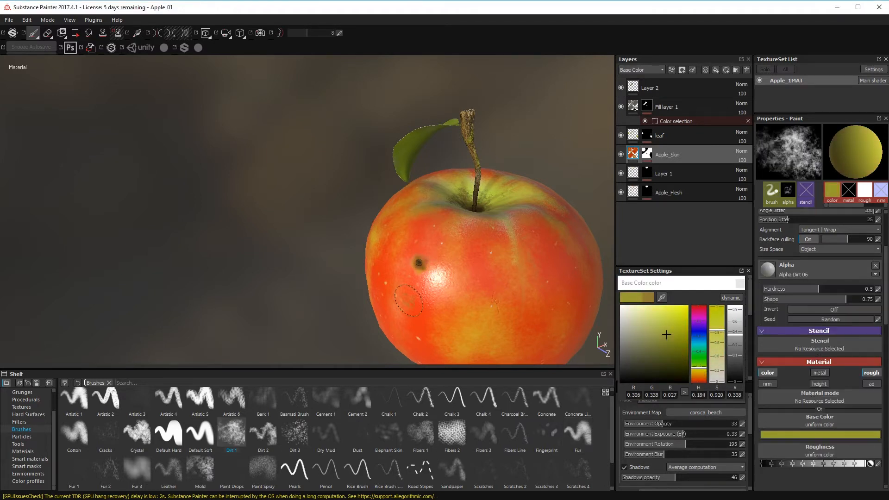
mouse_move(439, 292)
ctrl+right_down()
mouse_move(437, 283)
mouse_move(404, 291)
mouse_move(396, 283)
ctrl+right_up()
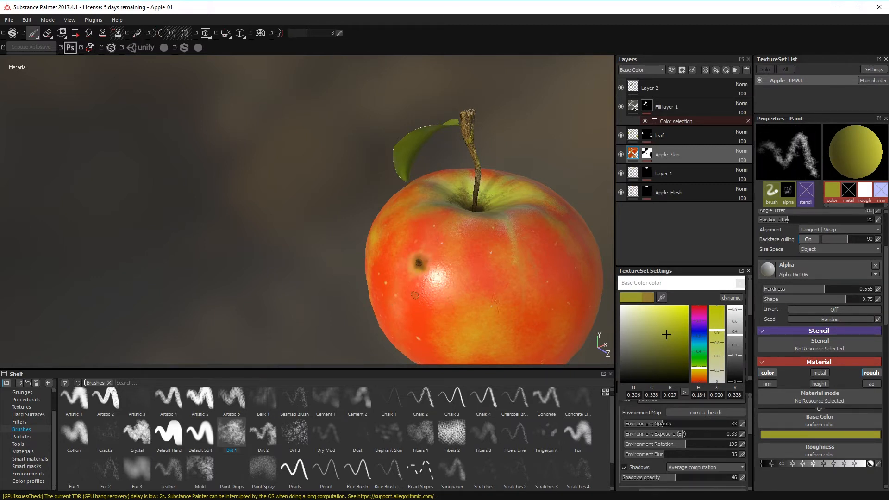
drag(648, 351, 626, 412)
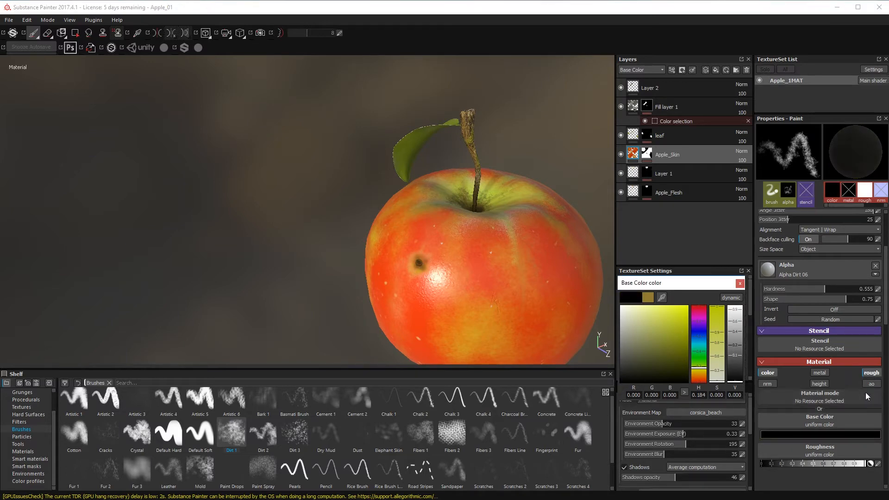
click(422, 262)
Step: Examine the blemish and the surrounding skin on the whole apple from several sides and distances
scroll(232, 252, down, 3)
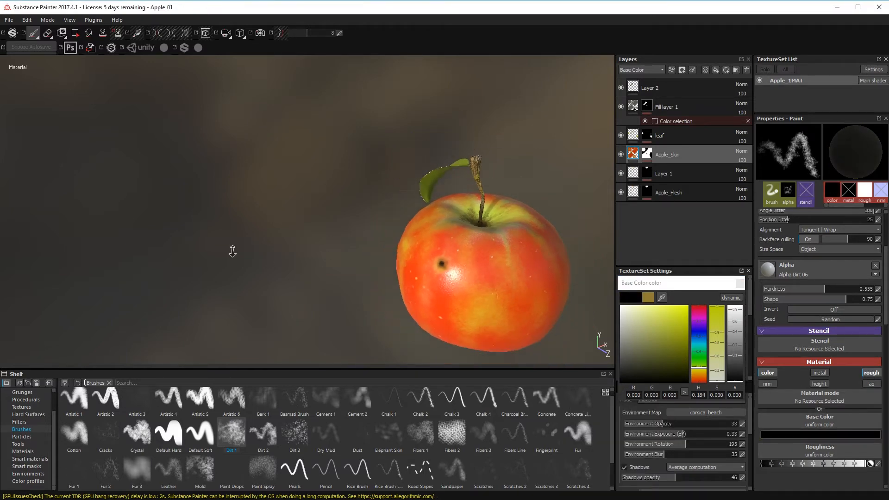
alt+drag(232, 252, 301, 304)
alt+middle_drag(489, 322, 435, 278)
alt+drag(435, 278, 503, 285)
mouse_move(575, 405)
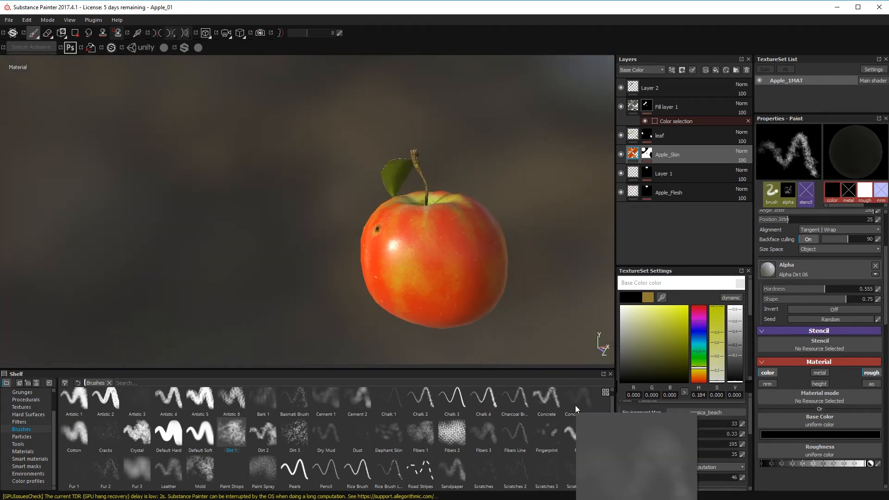
scroll(240, 255, down, 3)
alt+middle_drag(240, 254, 145, 231)
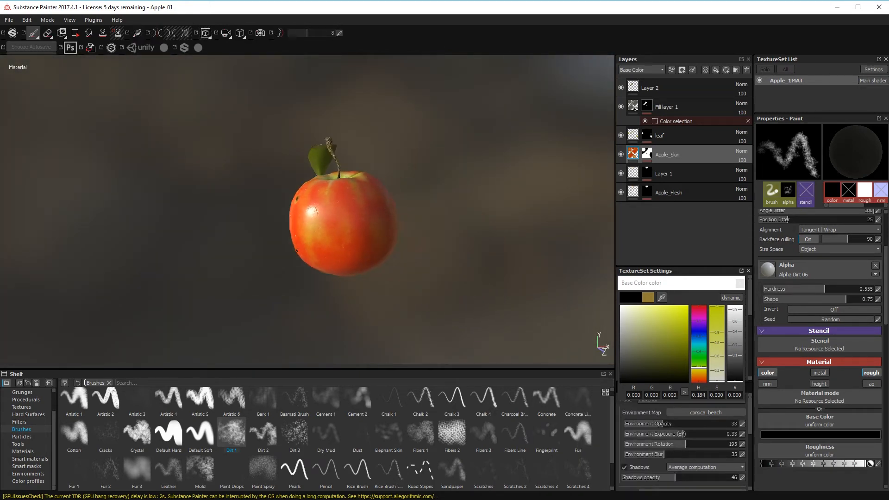
alt+drag(145, 231, 445, 356)
Step: Set the environment exposure to 1.07 and the environment rotation to 257 to light the apple more brightly
drag(684, 443, 726, 460)
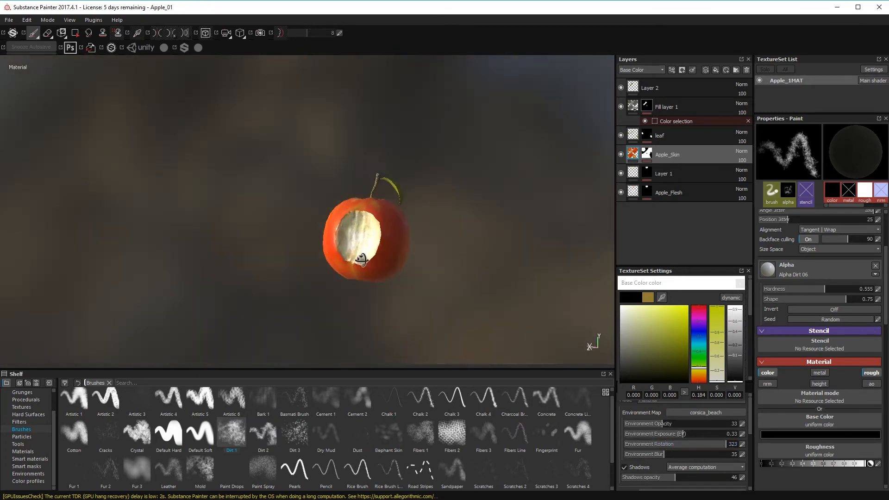
drag(676, 437, 704, 449)
click(674, 443)
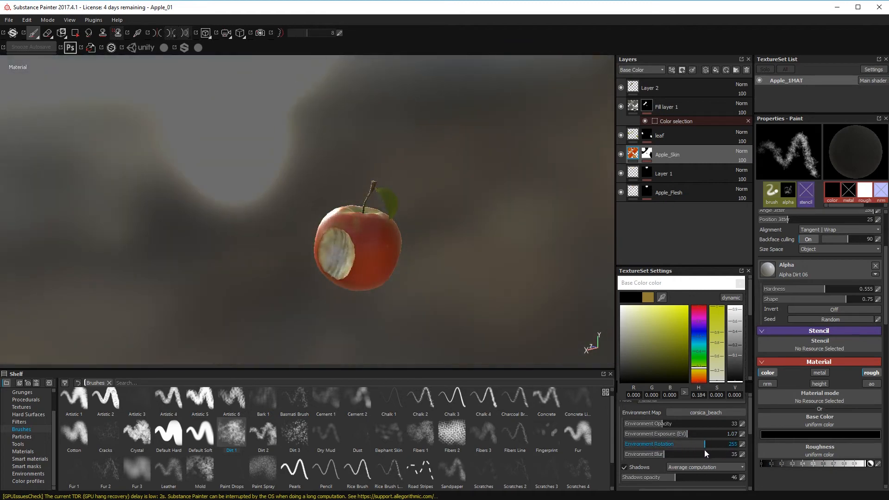
alt+drag(296, 244, 461, 263)
alt+right_drag(460, 264, 462, 287)
alt+drag(462, 288, 608, 147)
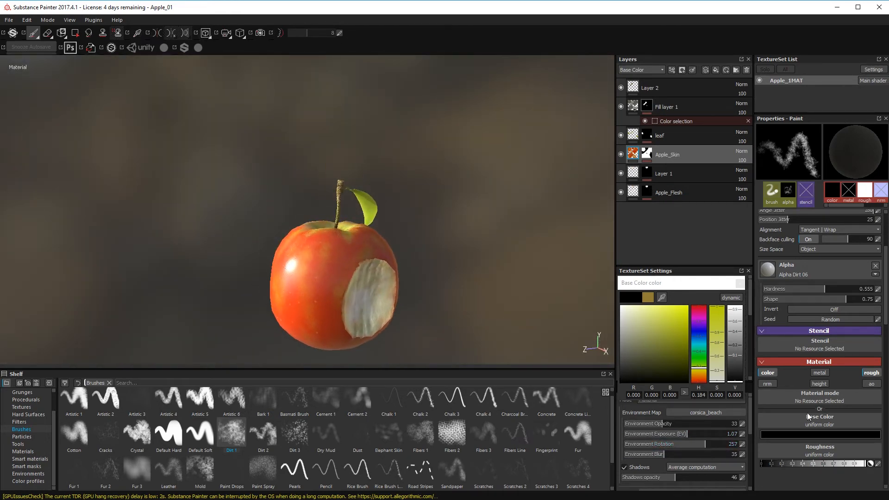
Step: Lower the paint's roughness slightly, set the base color to olive (RGB 0.205, 0.228, 0.009) and brush faint patches onto the skin with Dirt 1
mouse_move(837, 465)
mouse_down()
mouse_move(815, 466)
mouse_move(833, 465)
mouse_up()
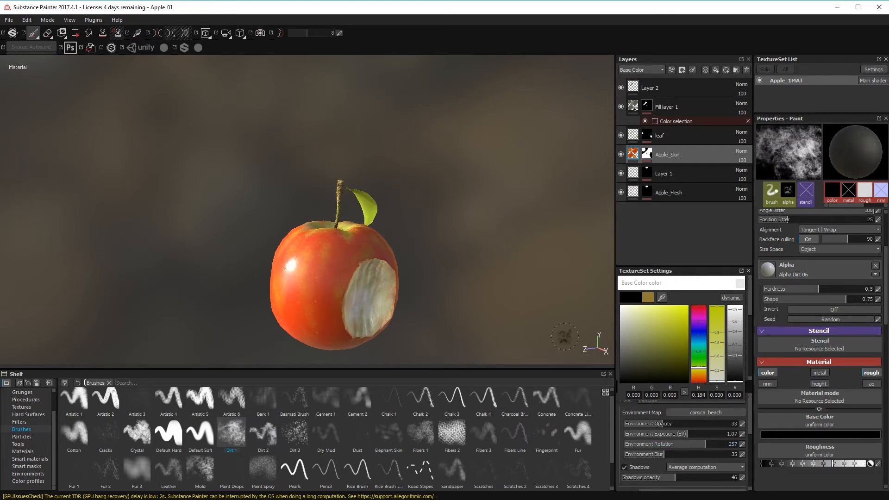
click(670, 338)
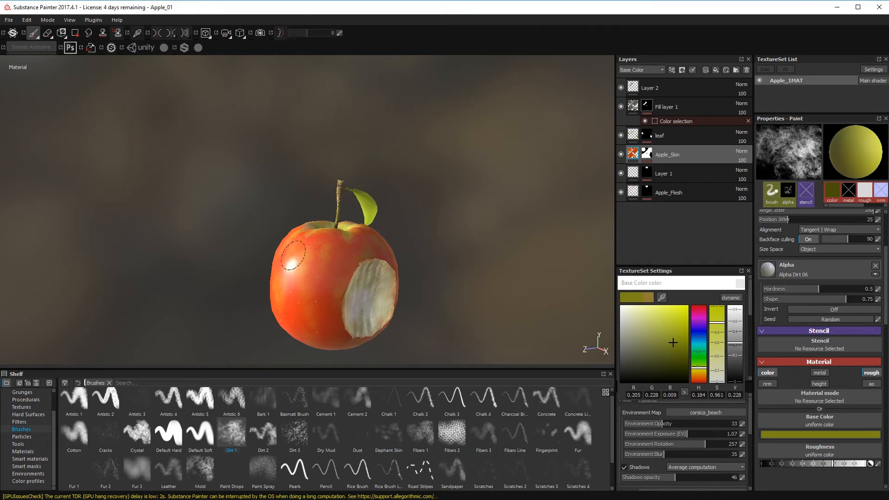
mouse_move(293, 255)
alt+mouse_down()
mouse_move(390, 293)
mouse_move(408, 273)
alt+mouse_up()
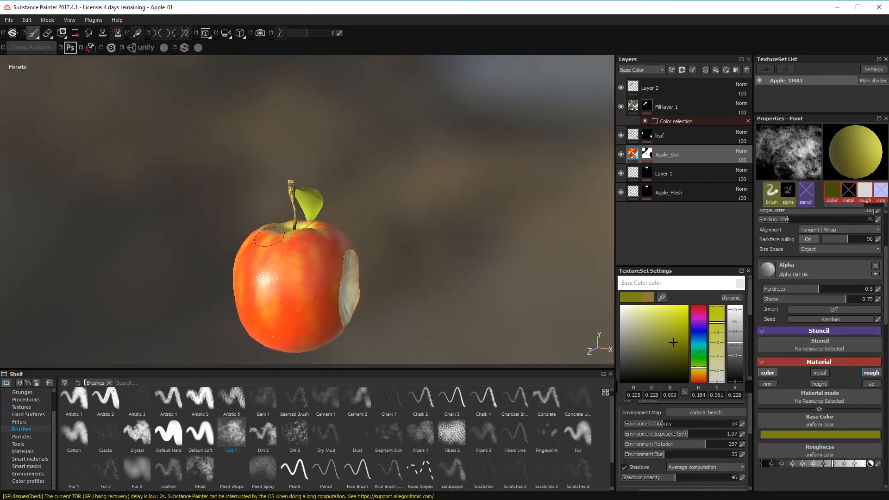
alt+drag(458, 331, 242, 289)
Step: Sample orange-red (RGB 1.000, 0.056, 0.010) from the apple as base color and brush it over the skin
mouse_move(662, 297)
mouse_down()
mouse_move(466, 316)
mouse_move(341, 283)
mouse_move(478, 224)
mouse_move(329, 273)
mouse_move(304, 249)
mouse_move(371, 269)
mouse_move(337, 246)
mouse_move(318, 159)
mouse_up()
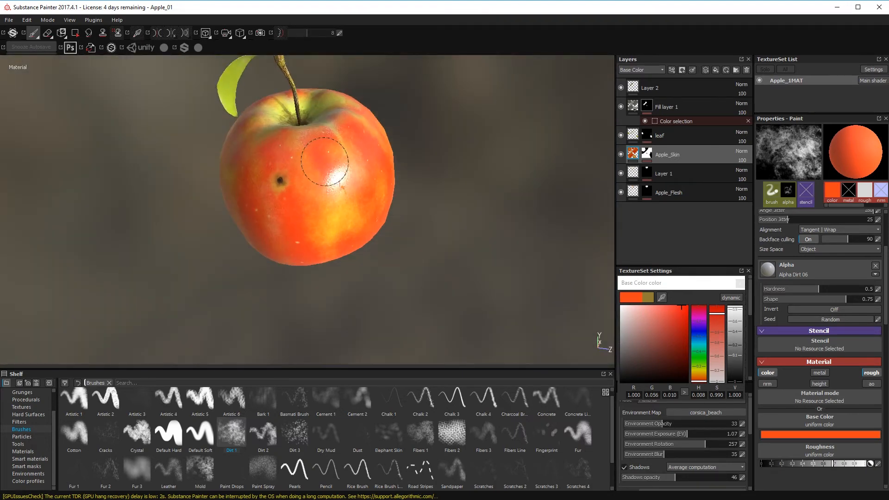
key(f)
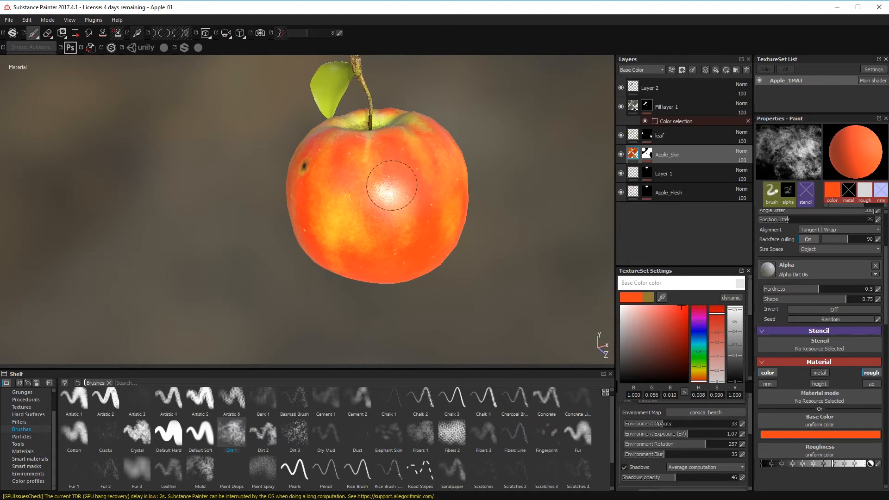
mouse_move(431, 262)
alt+mouse_down()
mouse_move(431, 287)
mouse_move(243, 263)
mouse_move(295, 185)
alt+mouse_up()
scroll(432, 286, down, 3)
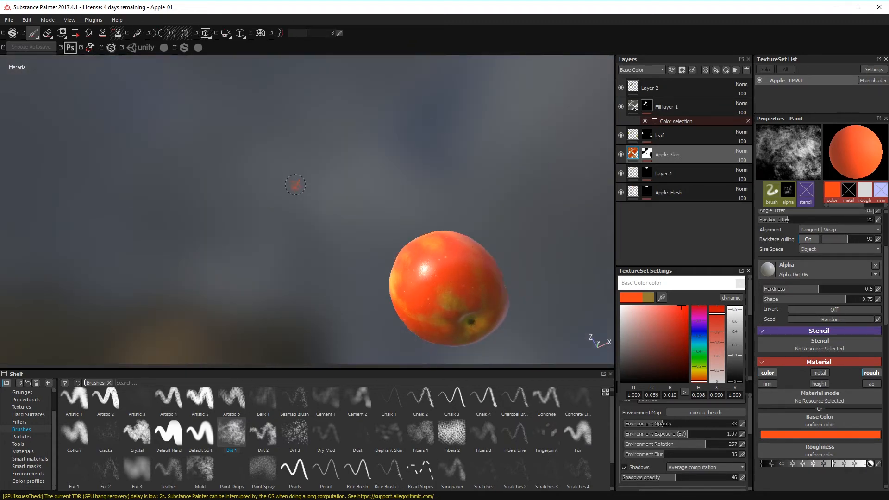
mouse_move(420, 289)
alt+mouse_down()
mouse_move(526, 318)
mouse_move(342, 344)
mouse_move(450, 224)
alt+mouse_up()
alt+drag(470, 276, 508, 300)
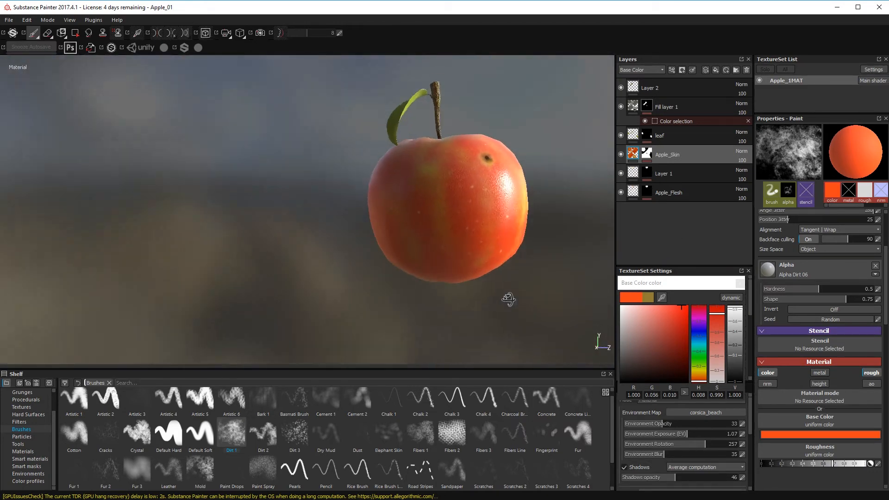
Step: Set the environment rotation to 75 and inspect the apple's skin and bitten side under the new light
drag(676, 445, 648, 445)
mouse_move(493, 273)
alt+mouse_down()
mouse_move(512, 276)
mouse_move(405, 169)
alt+mouse_up()
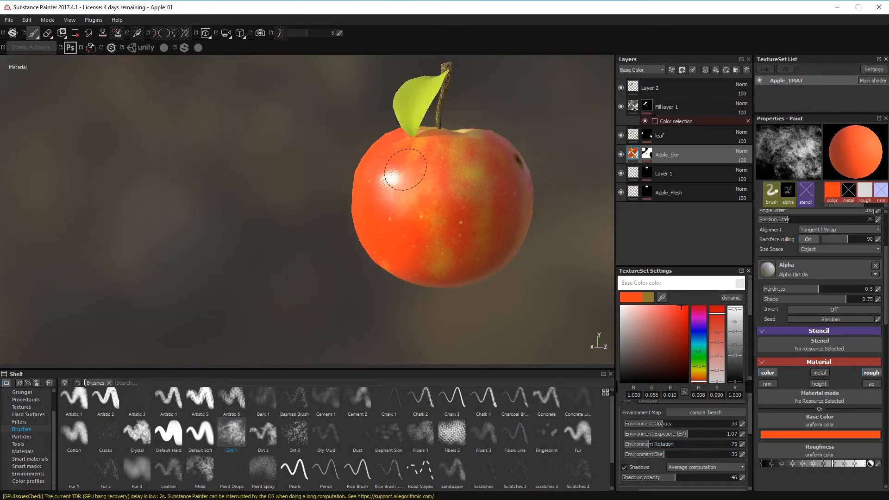
alt+drag(375, 213, 430, 342)
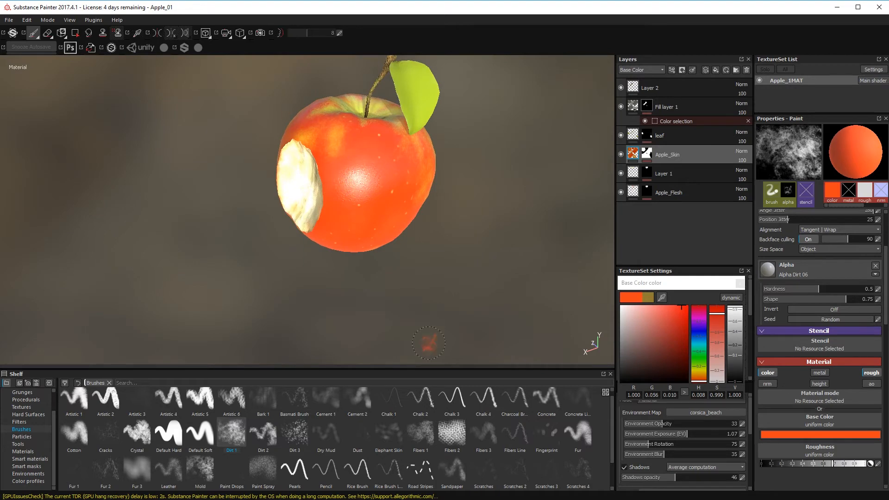
alt+right_drag(576, 292, 481, 259)
alt+drag(403, 301, 389, 234)
Step: Set the base color to dark red (RGB 0.156, 0.011, 0.004) and raise the Dirt 1 brush's size jitter to 41
click(677, 349)
alt+drag(393, 203, 380, 273)
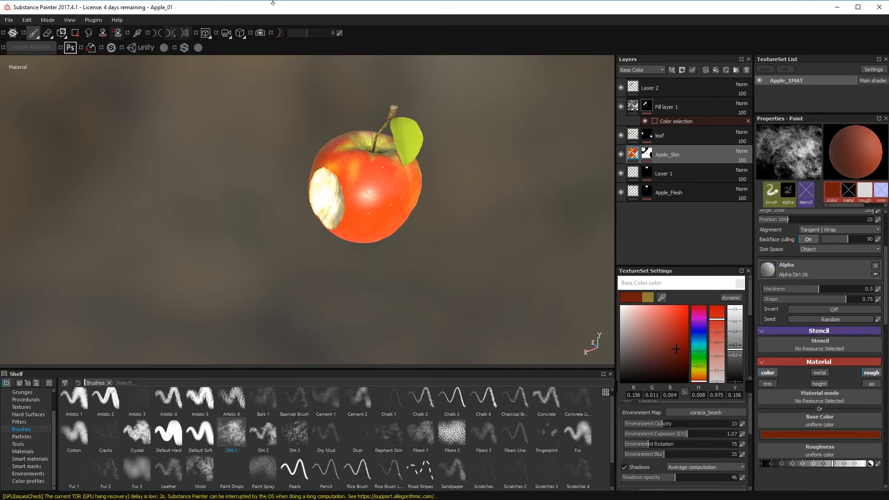
scroll(818, 331, up, 5)
scroll(824, 252, down, 1)
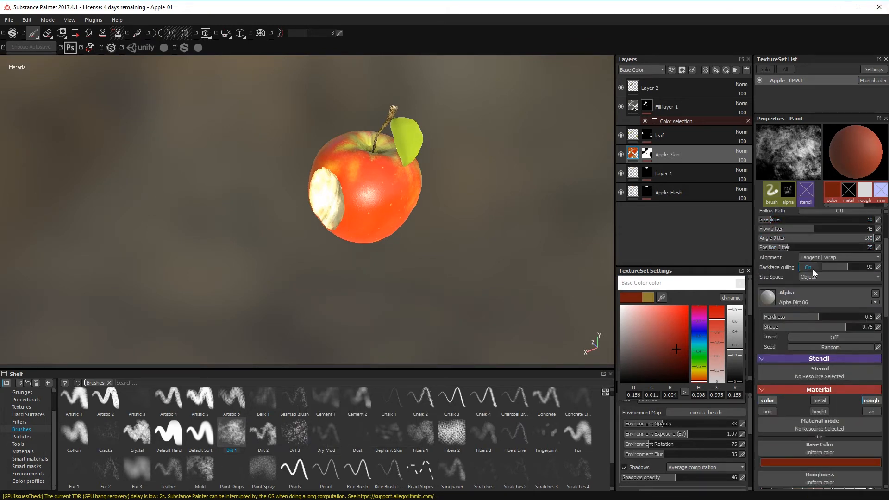
mouse_move(812, 275)
mouse_down()
mouse_move(858, 285)
mouse_move(806, 283)
mouse_up()
scroll(807, 282, up, 1)
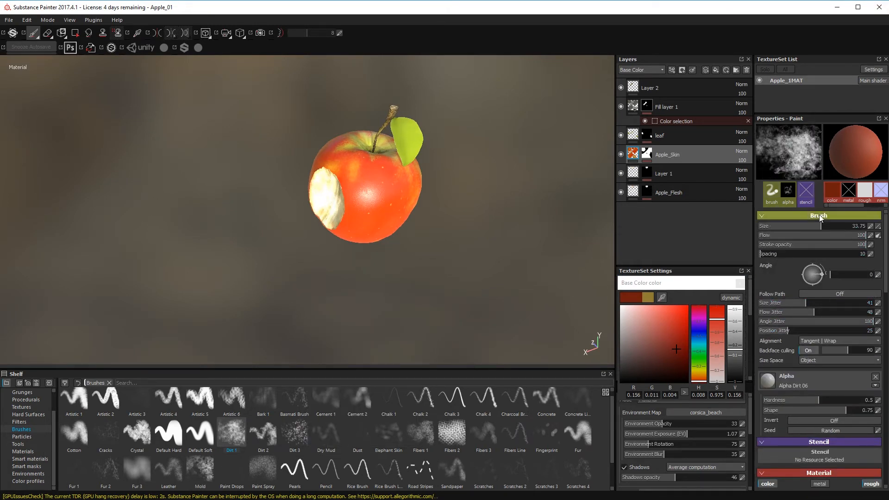
Step: Set the Dirt 1 brush to spacing 5, size jitter 47, flow jitter 100, angle jitter 66 and position jitter 0
drag(765, 255, 731, 250)
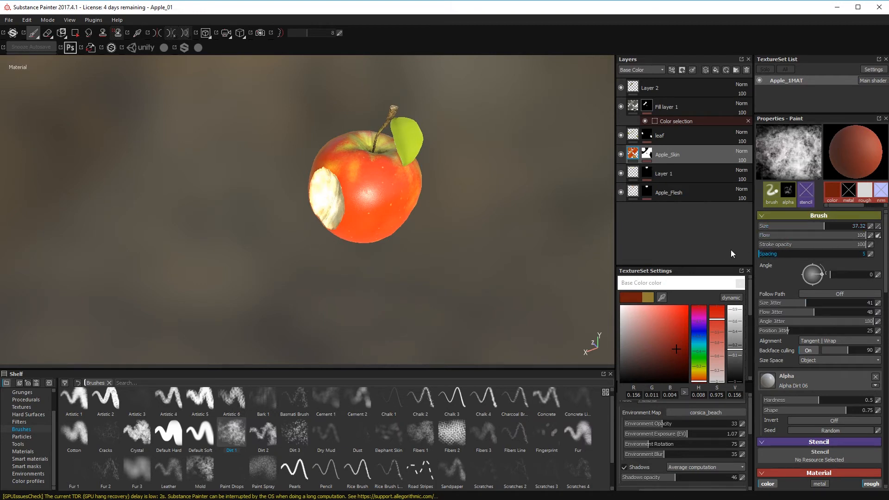
drag(790, 303, 878, 312)
mouse_move(824, 321)
mouse_down()
mouse_move(771, 330)
mouse_move(751, 322)
mouse_up()
Step: Brush faint dark red patches onto the skin and around the bite with Dirt 1, varying the brush size
alt+drag(372, 178, 376, 200)
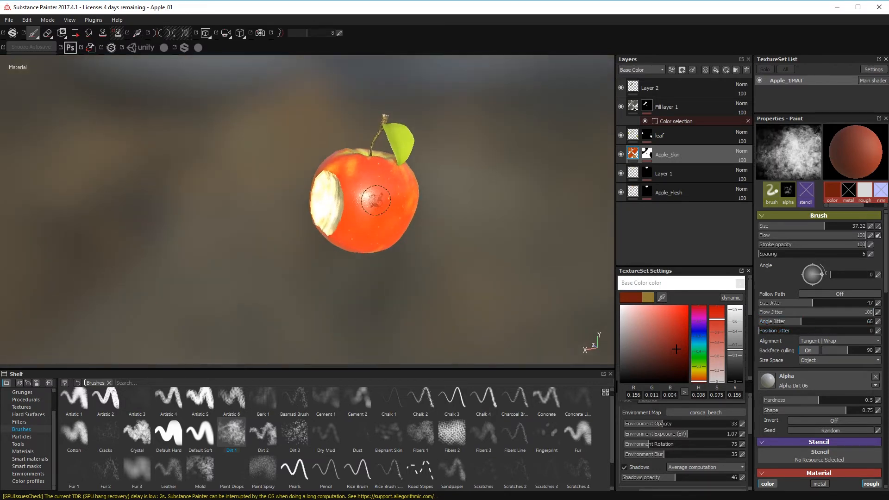
alt+drag(378, 250, 370, 222)
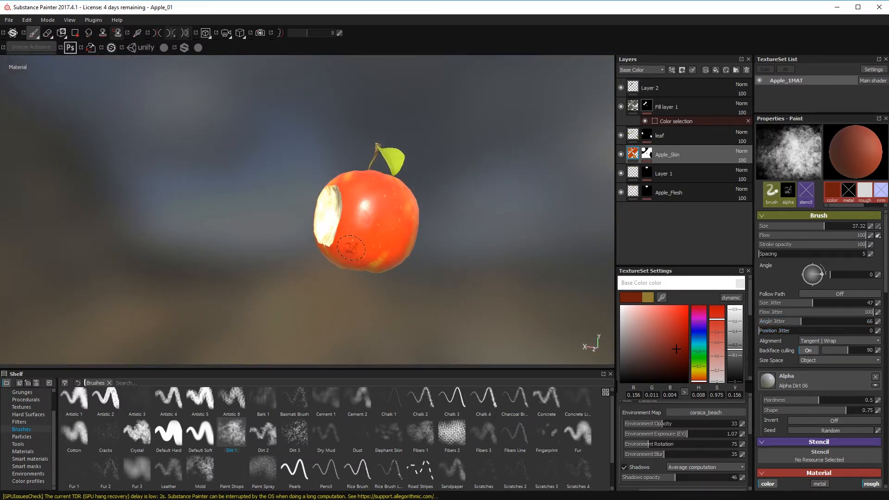
ctrl+right_drag(376, 246, 352, 244)
alt+drag(315, 236, 342, 222)
mouse_move(341, 222)
ctrl+right_down()
mouse_move(366, 222)
mouse_move(338, 223)
ctrl+right_up()
alt+right_drag(342, 222, 375, 267)
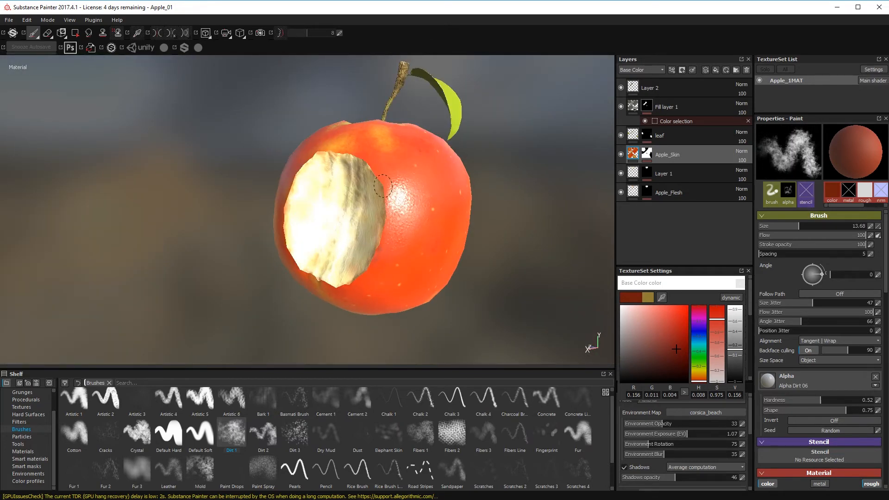
alt+drag(410, 312, 343, 279)
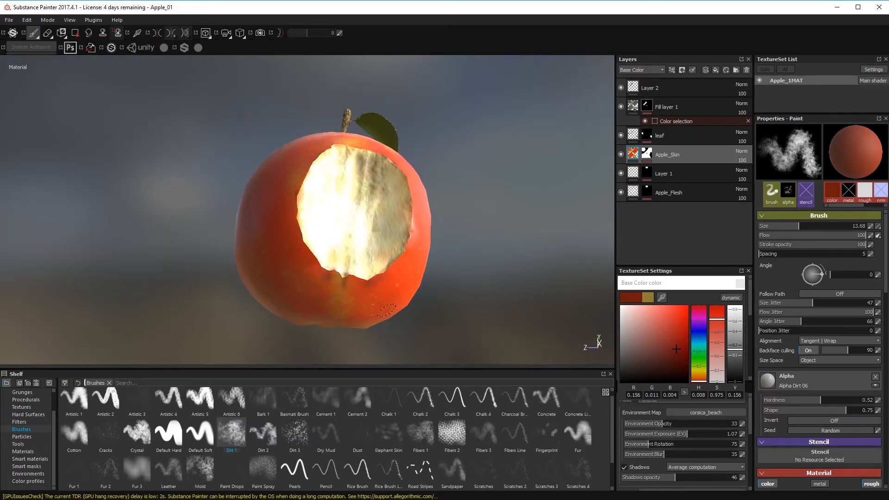
alt+drag(713, 415, 429, 251)
alt+drag(333, 313, 318, 261)
ctrl+right_drag(317, 261, 370, 255)
alt+drag(371, 255, 298, 253)
Step: Switch to the Dirt 2 brush and dab dark red blemishes onto the side of the apple
click(263, 433)
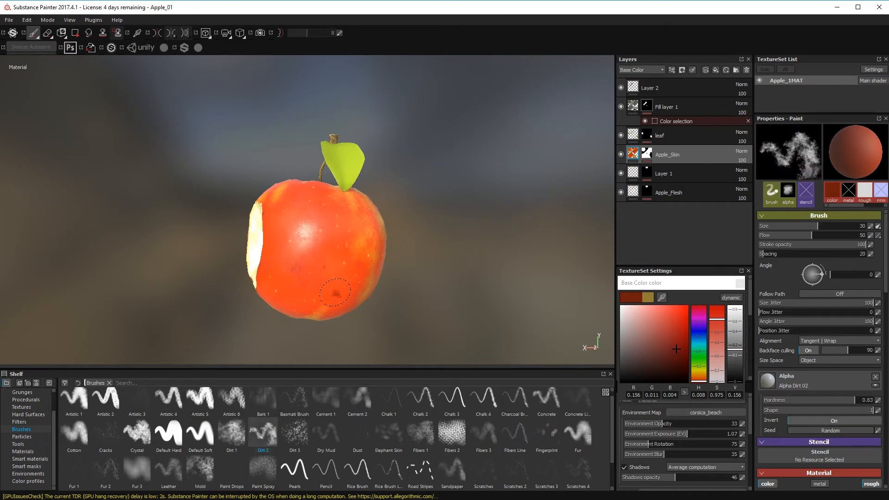
mouse_move(278, 350)
alt+mouse_down()
mouse_move(292, 271)
mouse_move(264, 353)
mouse_move(271, 350)
alt+mouse_up()
alt+drag(422, 297, 383, 324)
Step: Set the base color to yellow-green (RGB 0.274, 0.376, 0.064), resize the Dirt 2 brush and lower its flow
click(698, 365)
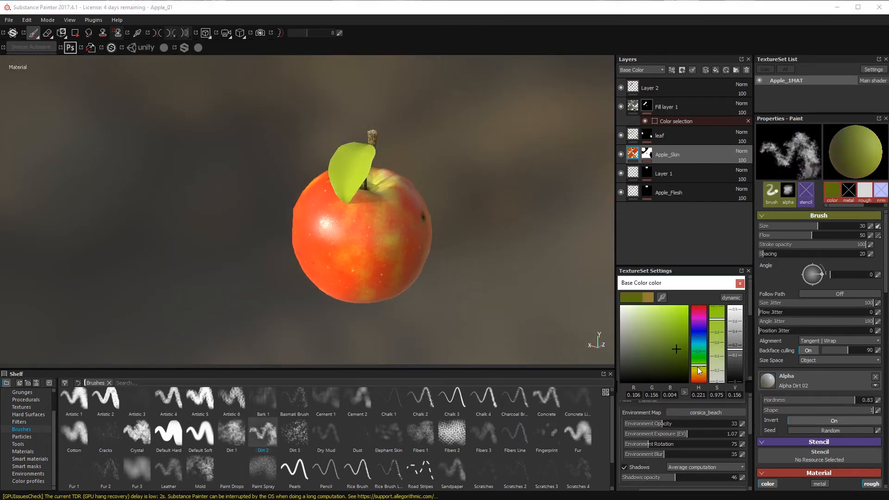
click(658, 332)
mouse_move(502, 248)
ctrl+right_down()
mouse_move(477, 249)
mouse_move(551, 238)
ctrl+right_up()
drag(811, 236, 769, 237)
alt+drag(324, 245, 384, 213)
Step: Switch to the Dirt 3 brush with flow 52, stroke opacity 89, spacing 5, size jitter 16, flow jitter 23, angle jitter 36 and position jitter 60
click(294, 433)
drag(795, 226, 854, 246)
click(805, 235)
click(785, 226)
click(759, 253)
click(772, 312)
click(778, 303)
click(781, 323)
mouse_move(800, 313)
mouse_down()
mouse_move(785, 313)
mouse_move(827, 330)
mouse_up()
alt+right_drag(364, 272, 364, 278)
ctrl+drag(324, 273, 333, 274)
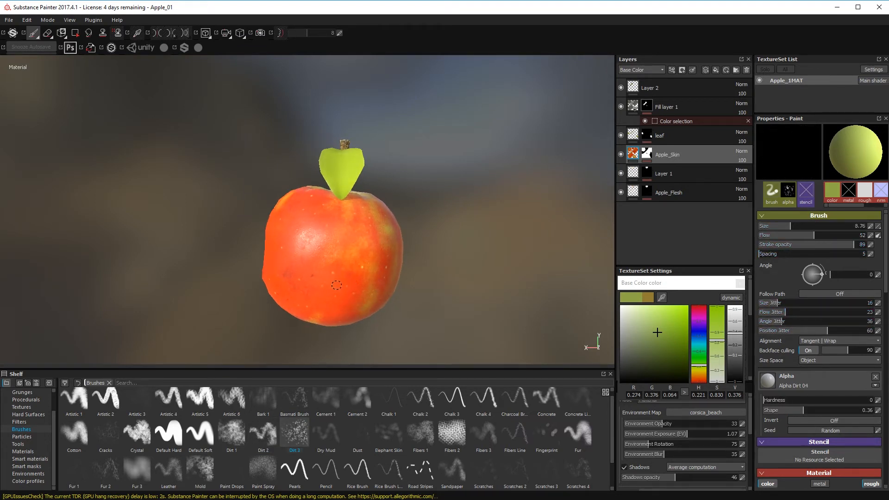
Step: Enlarge the Dirt 3 brush to about 44 and scatter yellow-green specks over the apple's skin
right_click(325, 264)
mouse_move(314, 272)
ctrl+right_down()
mouse_move(340, 271)
mouse_move(313, 272)
ctrl+right_up()
mouse_move(312, 271)
alt+mouse_down()
mouse_move(299, 290)
mouse_move(413, 294)
mouse_move(290, 304)
alt+mouse_up()
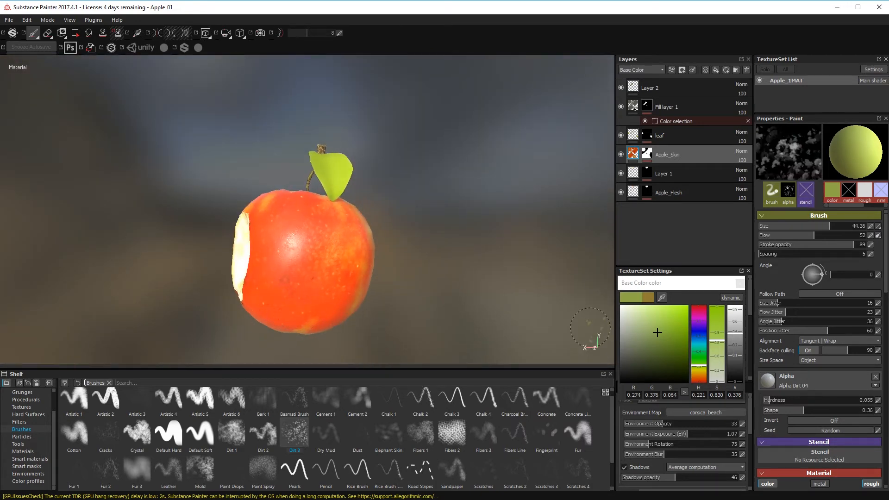
alt+drag(307, 232, 189, 206)
alt+drag(453, 284, 500, 259)
alt+drag(376, 263, 301, 311)
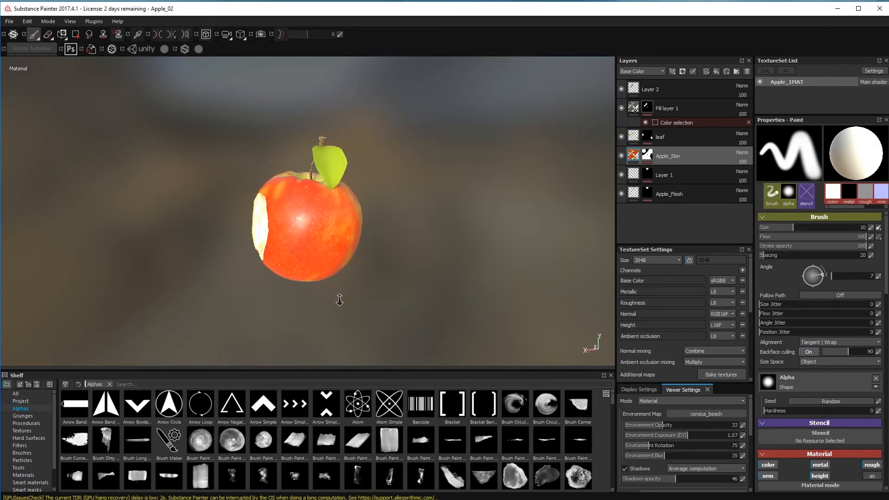
Step: Inspect the skin, add a Levels effect to the Apple_Skin layer's base color and set its midtone to 1.301
alt+right_drag(337, 297, 389, 193)
alt+drag(389, 193, 381, 169)
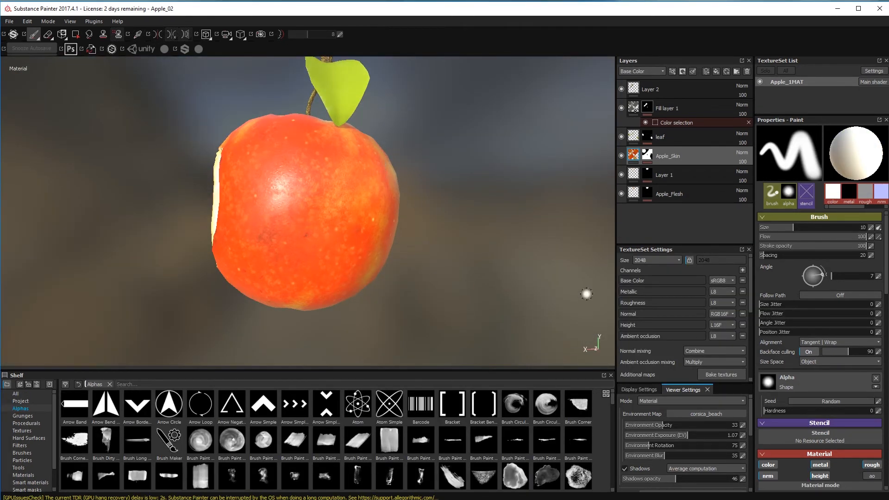
alt+drag(443, 149, 272, 219)
alt+right_drag(272, 219, 214, 61)
alt+drag(215, 62, 311, 186)
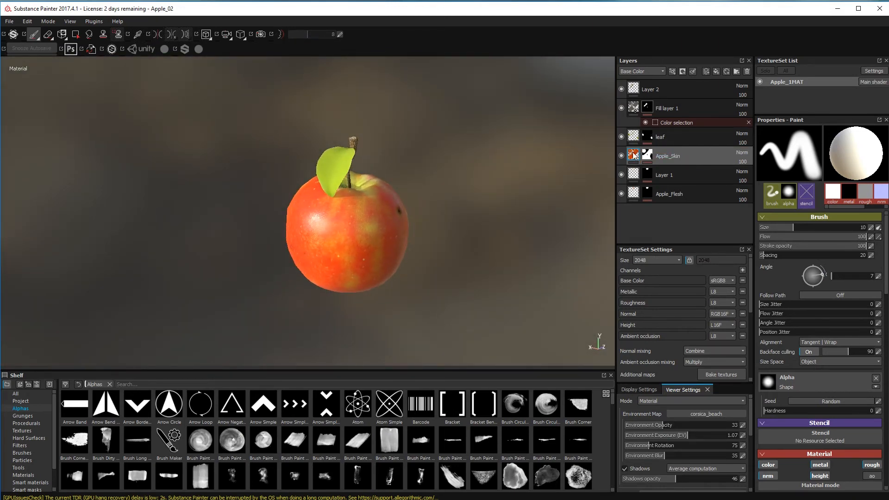
click(673, 71)
click(690, 124)
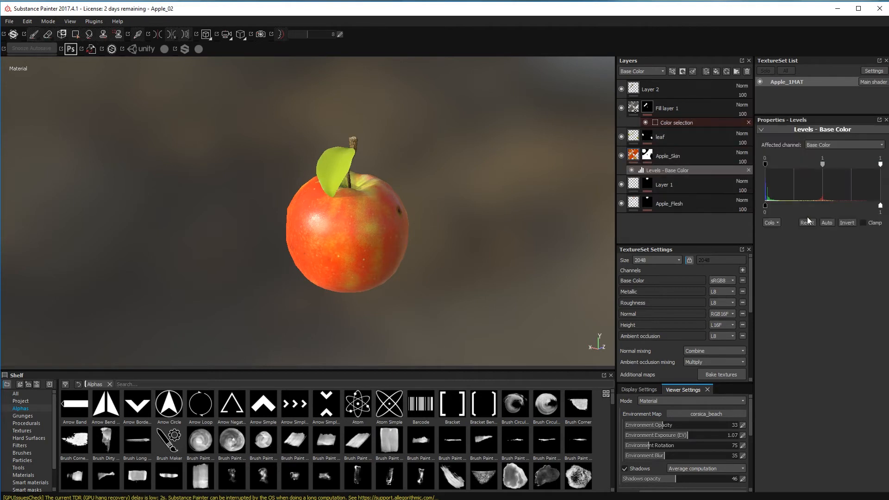
drag(820, 163, 825, 168)
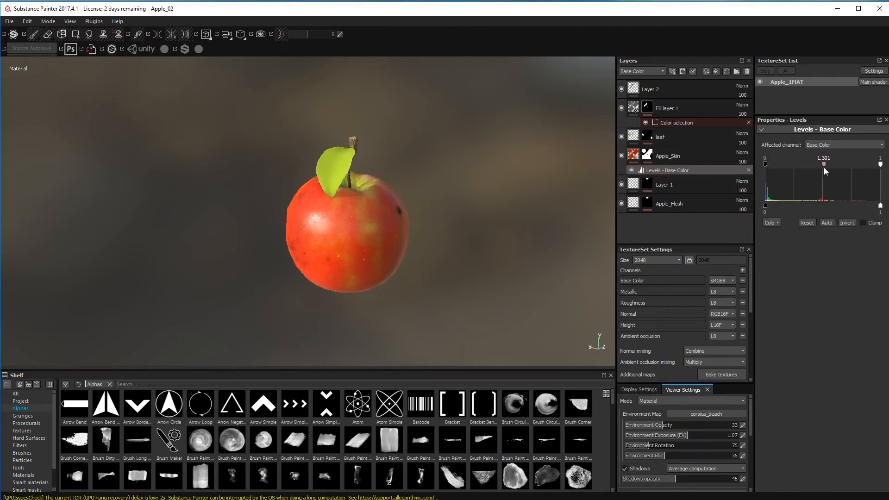
Step: Lower the output white level of the skin's base color Levels to 0.791
mouse_move(880, 205)
mouse_down()
mouse_move(840, 206)
mouse_move(866, 212)
mouse_up()
alt+drag(465, 283, 335, 290)
scroll(443, 258, down, 3)
alt+middle_drag(335, 290, 306, 260)
alt+drag(305, 259, 352, 250)
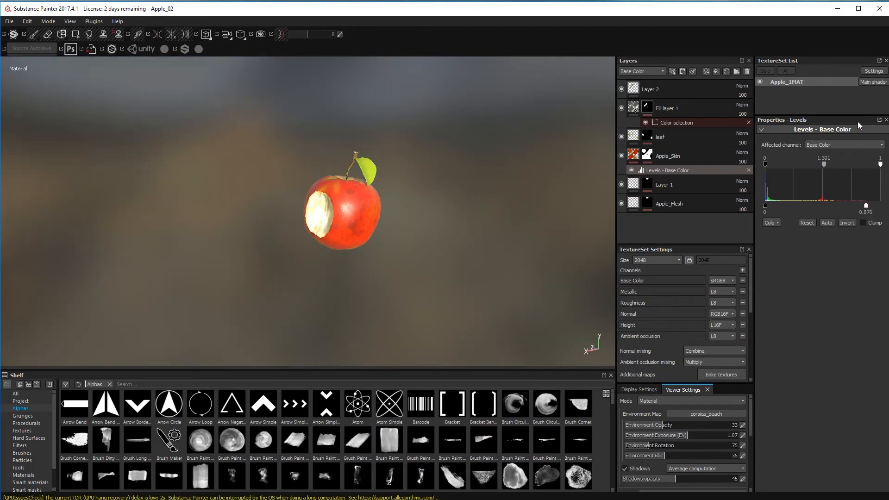
drag(764, 163, 758, 173)
drag(765, 205, 759, 209)
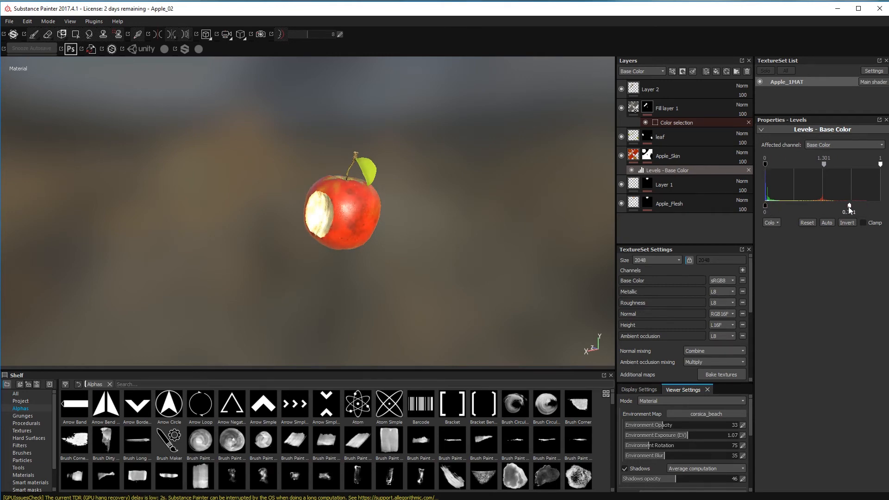
mouse_move(850, 209)
mouse_down()
mouse_move(804, 210)
mouse_move(856, 214)
mouse_up()
Step: Reduce the environment exposure to 0.16 and check the apple from above
alt+drag(370, 269, 444, 252)
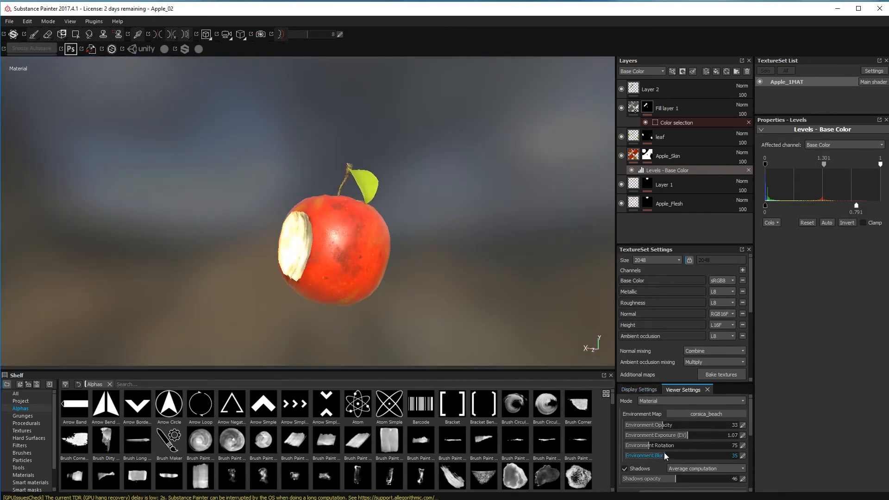
drag(687, 435, 683, 438)
alt+drag(393, 315, 444, 342)
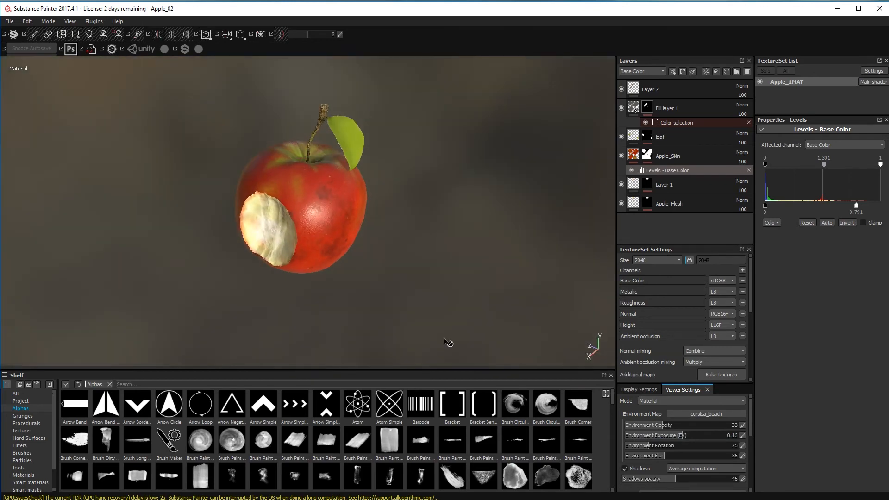
Step: Return to painting on the Apple_Skin layer and set the base color to red (RGB 0.445, 0.033, 0.023)
click(671, 158)
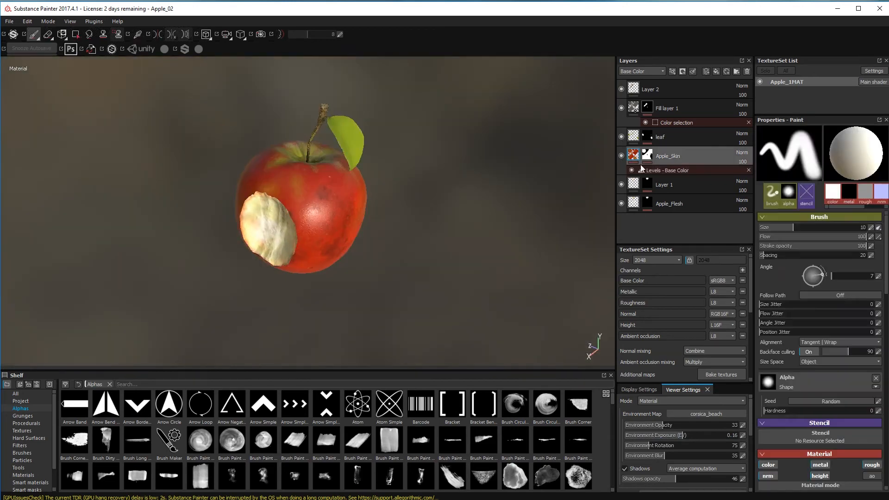
scroll(789, 310, down, 3)
click(805, 332)
click(782, 332)
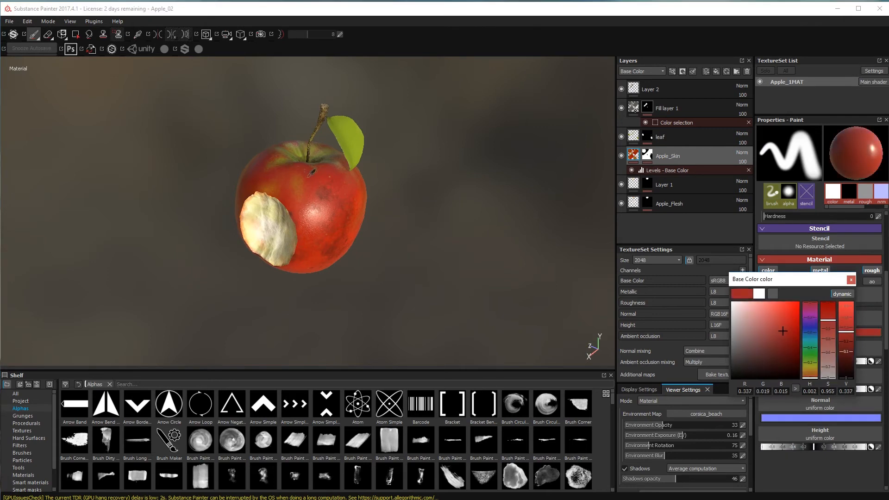
click(851, 279)
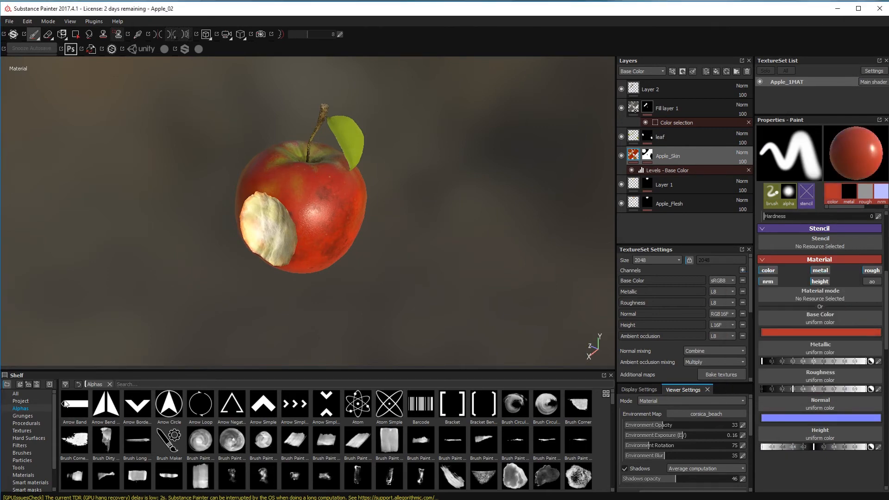
Step: Choose the Dirt 1 brush, raise the paint's roughness slightly and brush red over the apple's skin
click(22, 453)
click(232, 439)
alt+drag(342, 196, 334, 209)
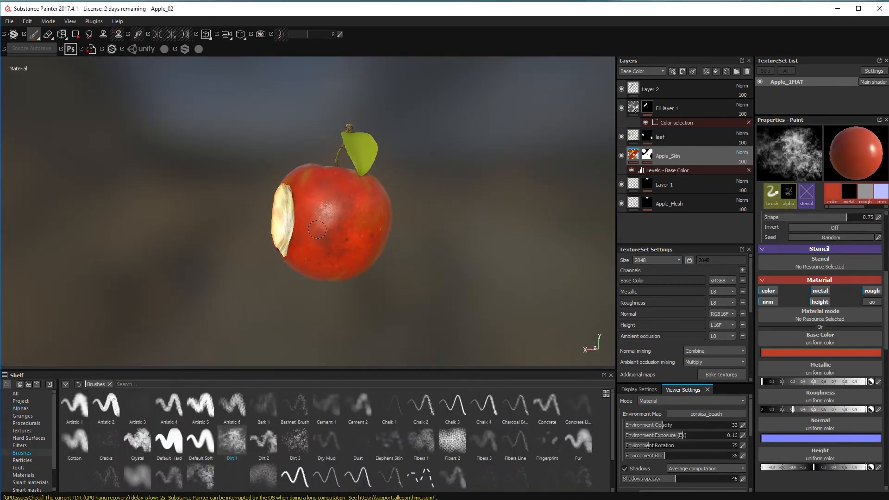
alt+drag(349, 255, 404, 367)
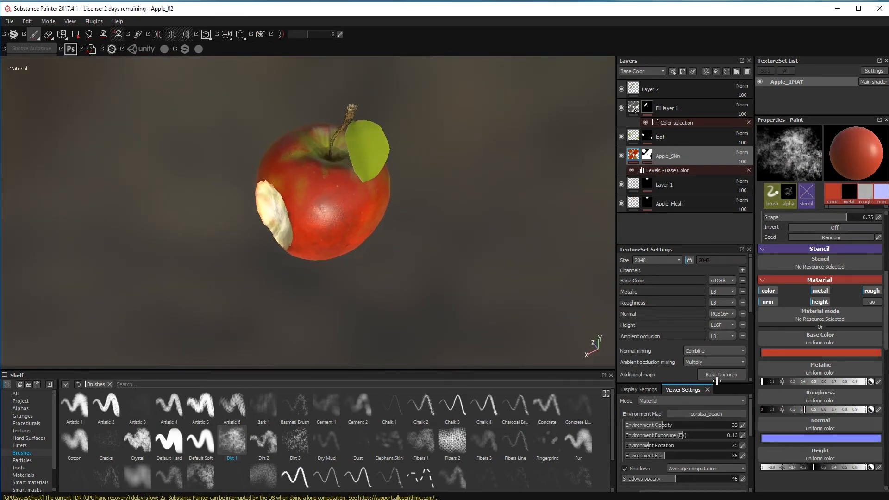
alt+drag(338, 218, 311, 189)
mouse_move(328, 239)
alt+mouse_down()
mouse_move(336, 230)
mouse_move(473, 327)
mouse_move(135, 264)
mouse_move(30, 274)
mouse_move(57, 251)
mouse_move(370, 327)
mouse_move(287, 298)
alt+mouse_up()
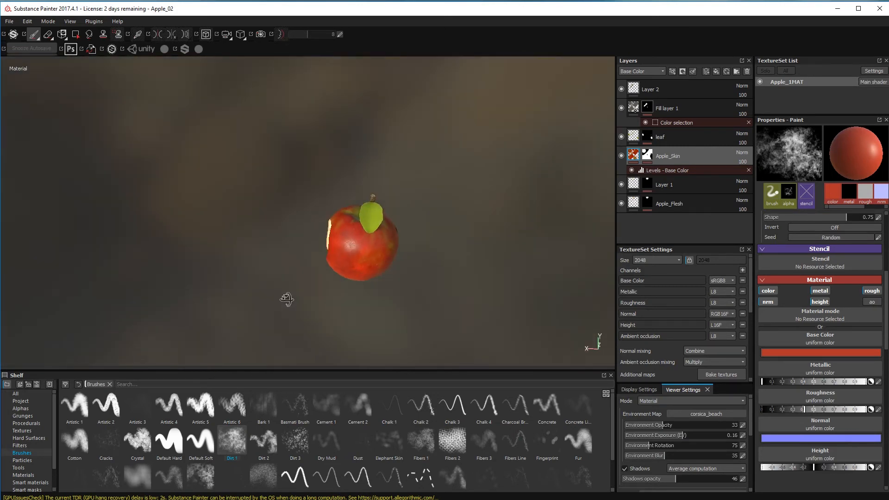
alt+right_drag(439, 256, 313, 306)
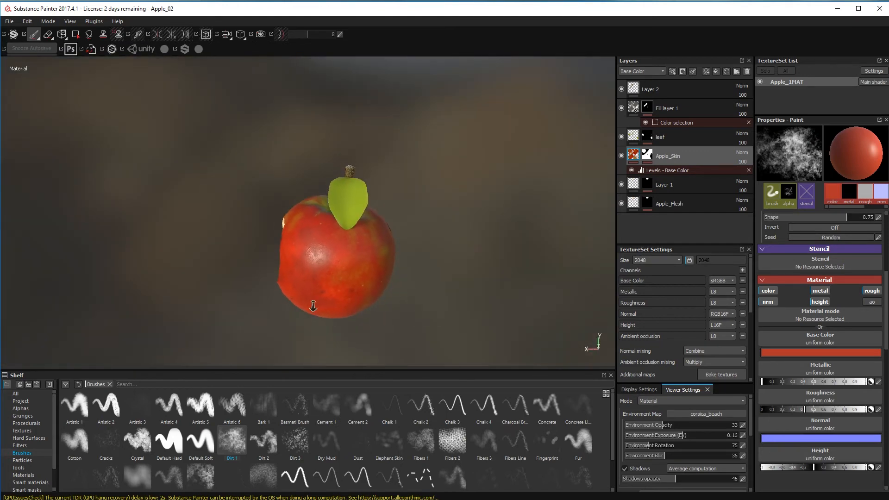
Step: Select the leaf layer, set the base color to dark green (RGB 0.058, 0.150, 0.017) and paint the leaf with Dirt 1
click(659, 137)
click(820, 352)
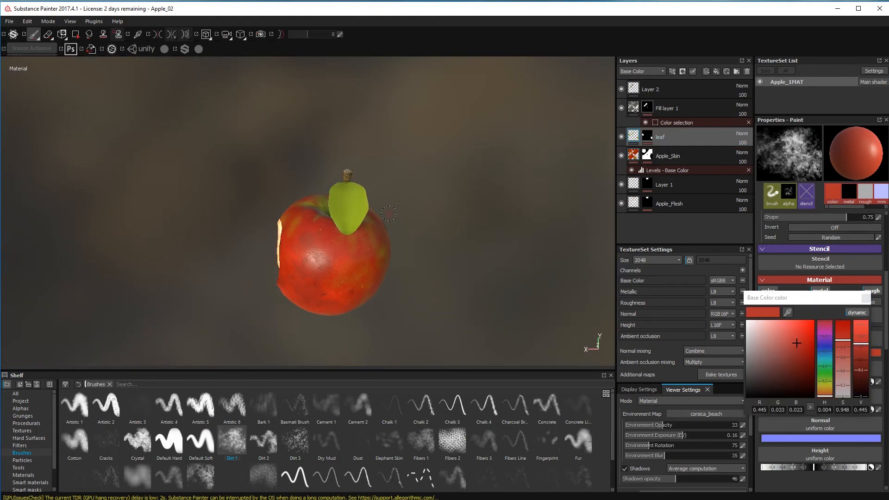
click(363, 190)
click(787, 312)
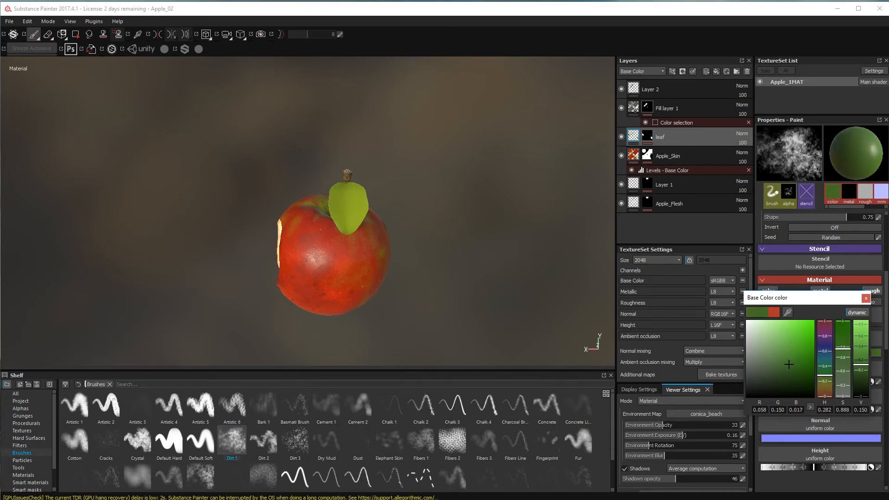
mouse_move(346, 201)
mouse_down()
mouse_move(338, 208)
mouse_move(356, 214)
mouse_move(341, 183)
mouse_move(362, 186)
mouse_up()
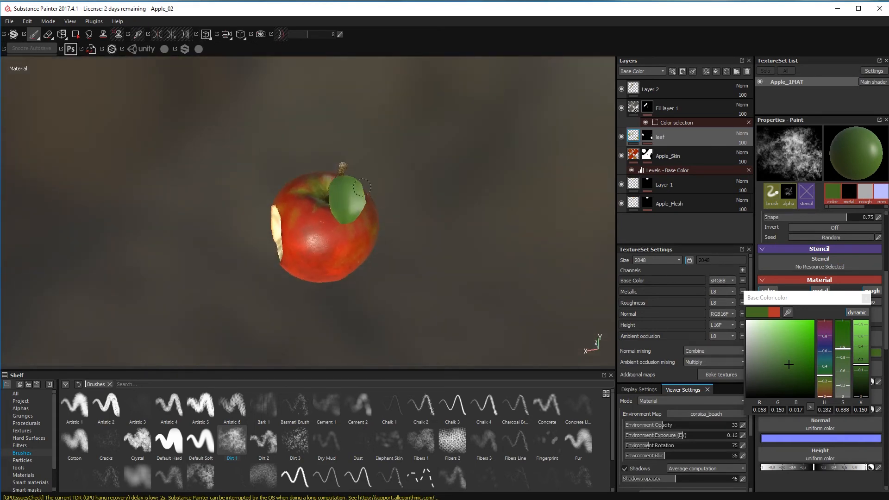
click(866, 298)
Step: Go around the leaf and cover it in solid lighter green with the Default Hard brush
alt+drag(408, 260, 742, 214)
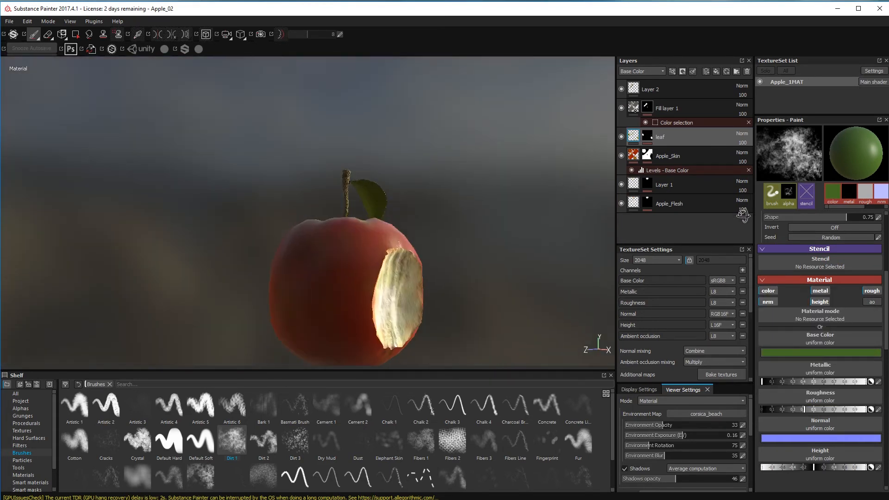
alt+right_drag(463, 231, 762, 292)
alt+drag(352, 283, 453, 240)
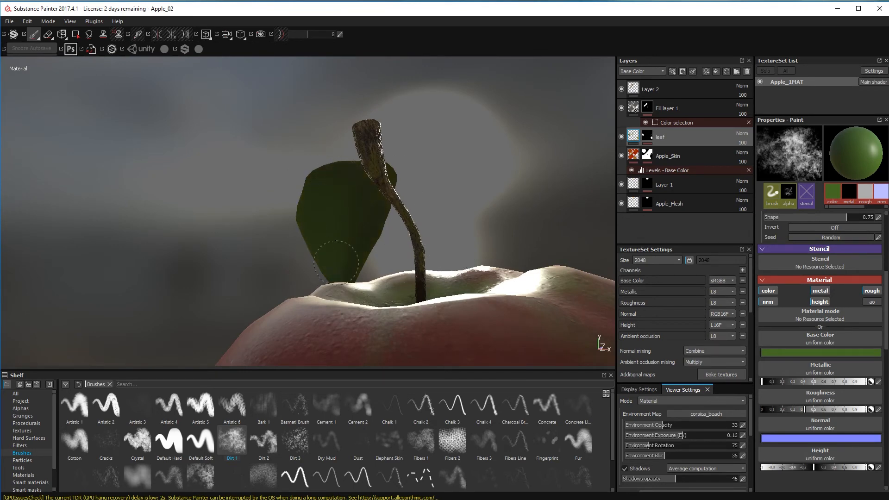
alt+drag(336, 261, 465, 162)
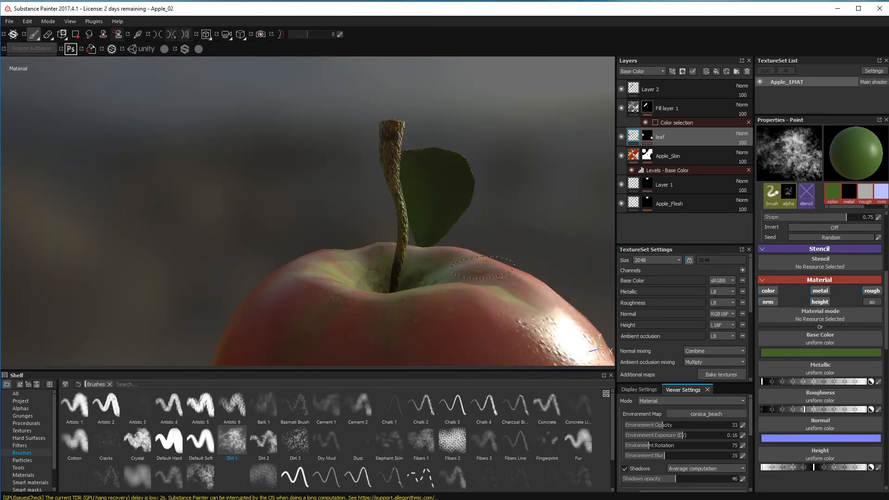
alt+right_drag(484, 277, 440, 333)
alt+drag(440, 334, 484, 302)
alt+middle_drag(484, 302, 313, 251)
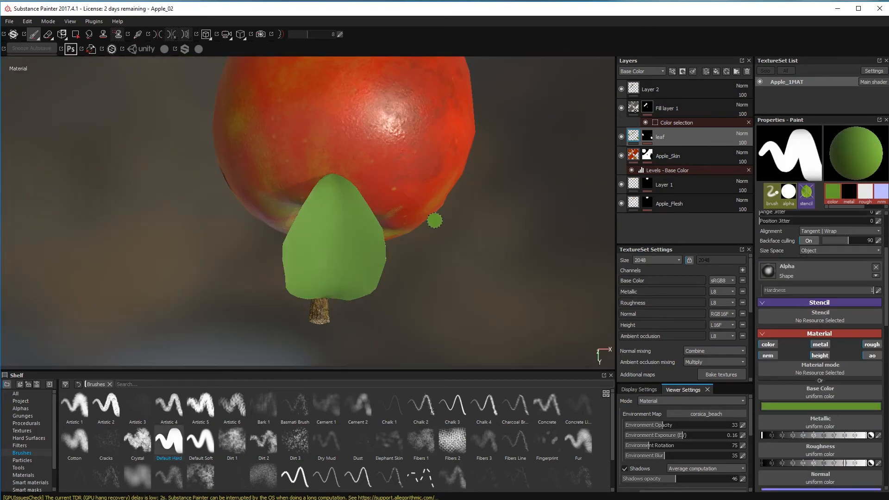
Step: Add a fill layer above the leaf layer and give it a black mask
alt+drag(435, 221, 417, 218)
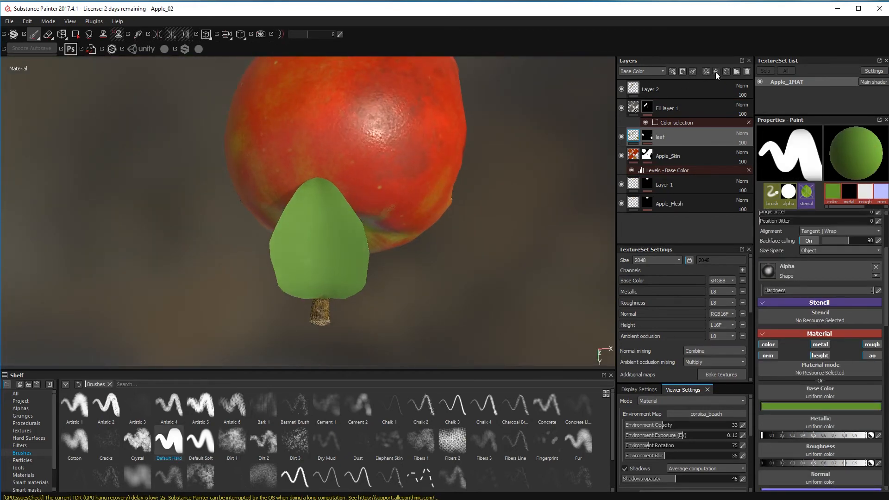
click(716, 72)
right_click(674, 135)
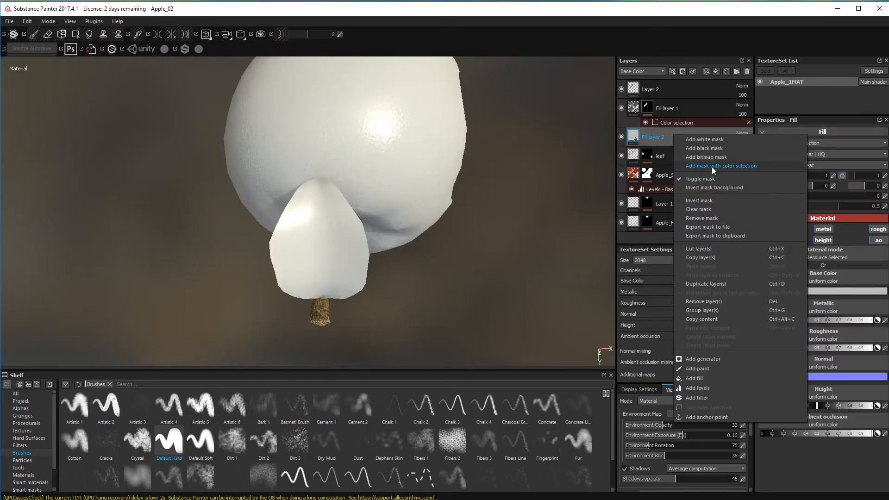
click(716, 158)
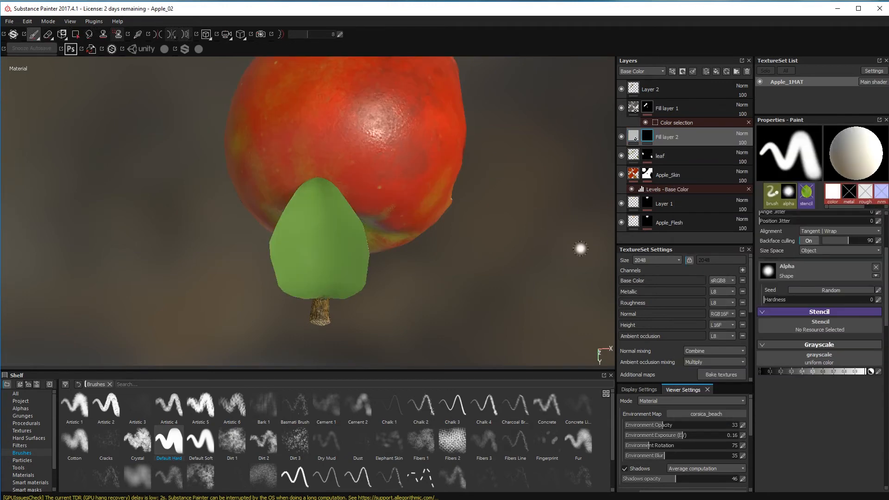
Step: Remove the black-masked fill layer above the leaf layer and add a fresh fill layer in its place
alt+drag(177, 270, 440, 243)
scroll(393, 215, up, 2)
scroll(463, 213, down, 4)
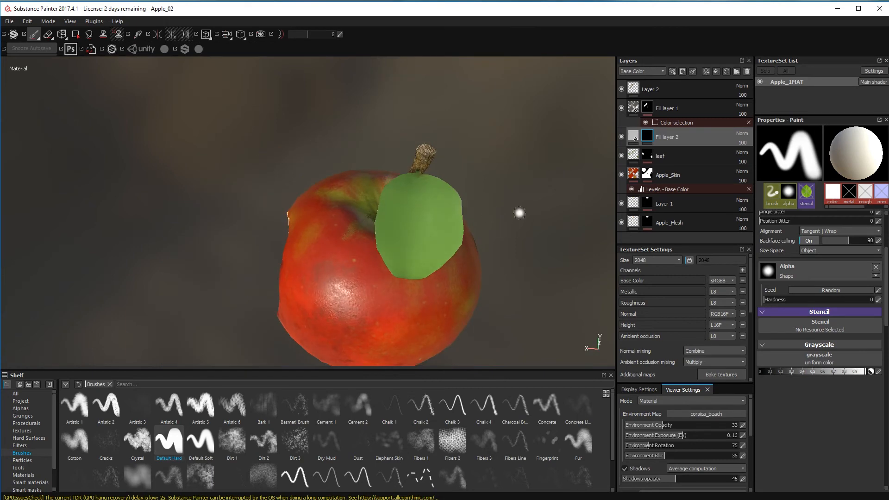
alt+middle_drag(518, 213, 480, 180)
right_click(707, 137)
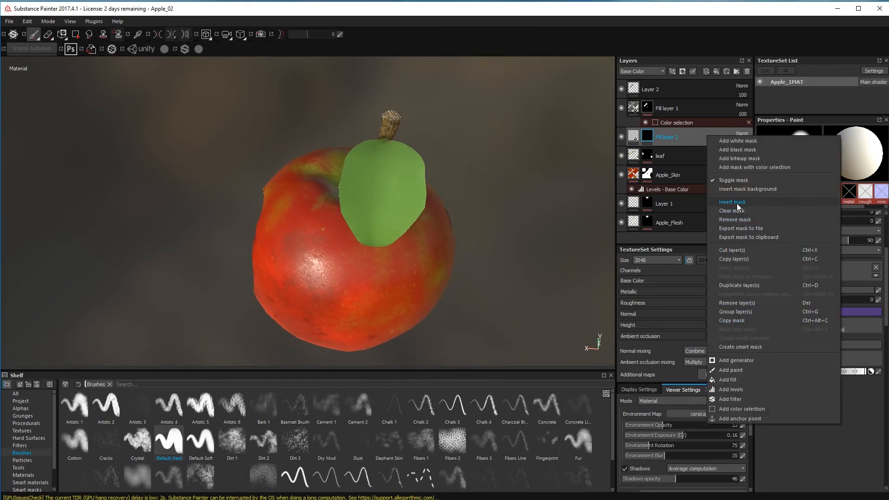
click(750, 303)
click(716, 71)
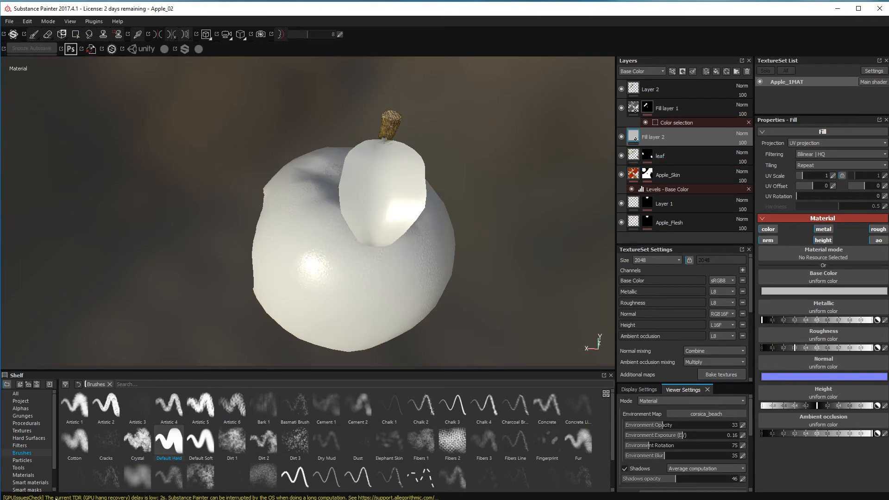
Step: Assign the Apple_Leaf texture to the new fill layer's base color and check it on the model
click(22, 430)
drag(106, 405, 820, 278)
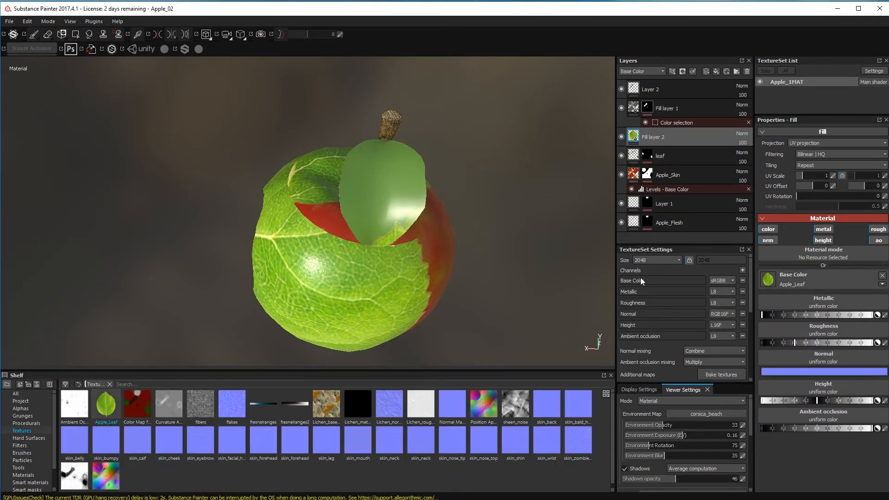
alt+right_drag(465, 283, 412, 309)
alt+middle_drag(412, 309, 417, 326)
alt+drag(416, 326, 458, 195)
Step: Copy the leaf layer's mask and paste it into a black mask on the textured fill layer
right_click(648, 157)
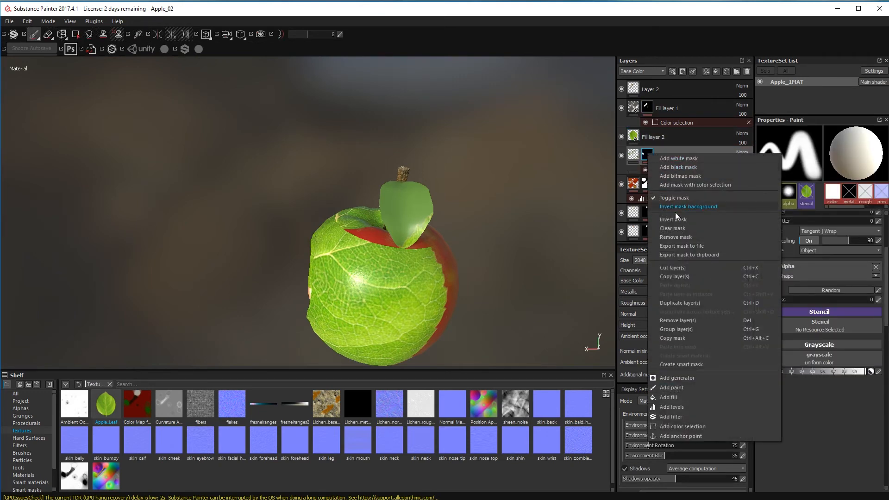
click(681, 337)
right_click(633, 135)
click(659, 149)
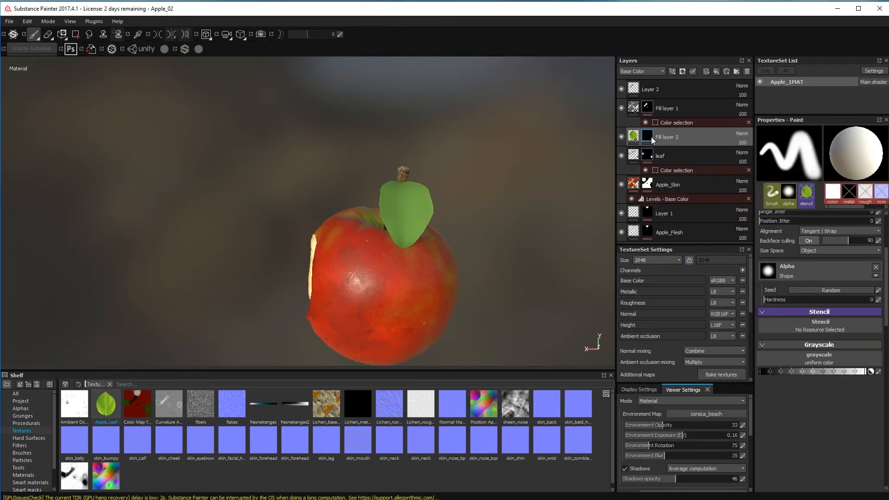
right_click(651, 137)
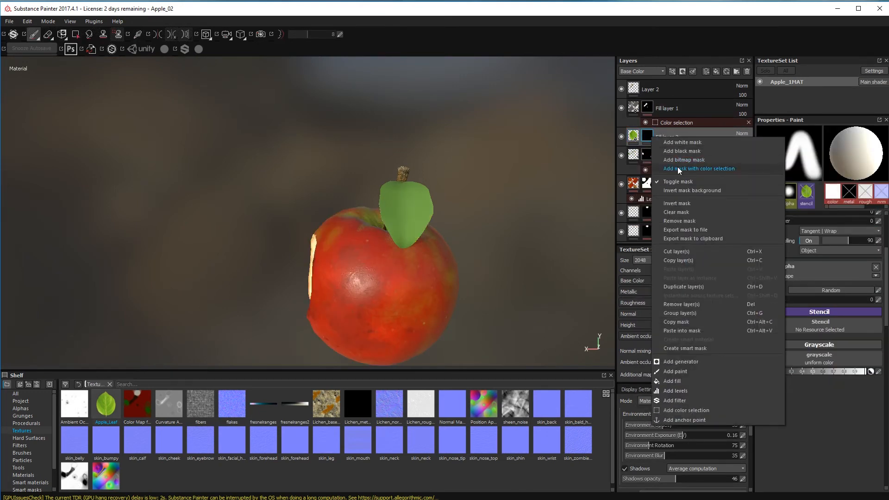
click(692, 331)
Step: Hide the leaf layer and align the leaf texture with UV scale 4, offset -0.4 and 0.04, and rotation 210.83
click(621, 166)
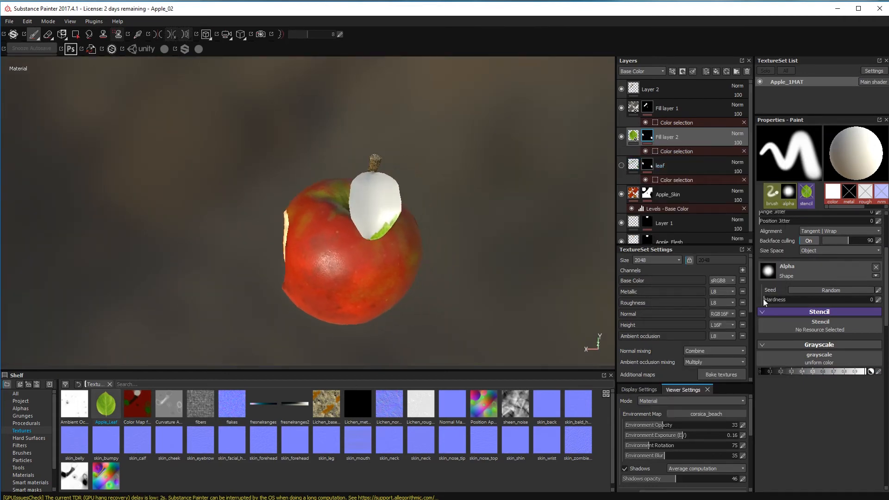
scroll(832, 318, up, 3)
click(633, 136)
mouse_move(805, 176)
mouse_down()
mouse_move(845, 192)
mouse_move(809, 187)
mouse_move(806, 176)
mouse_up()
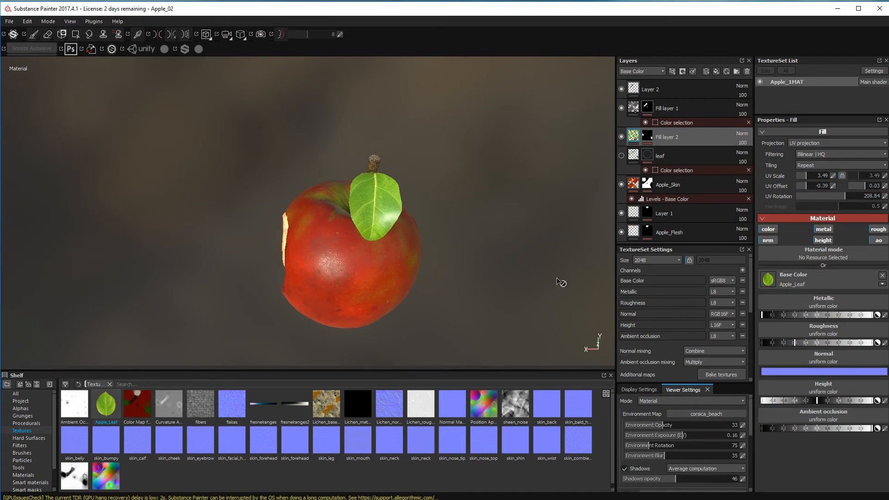
alt+drag(556, 282, 482, 245)
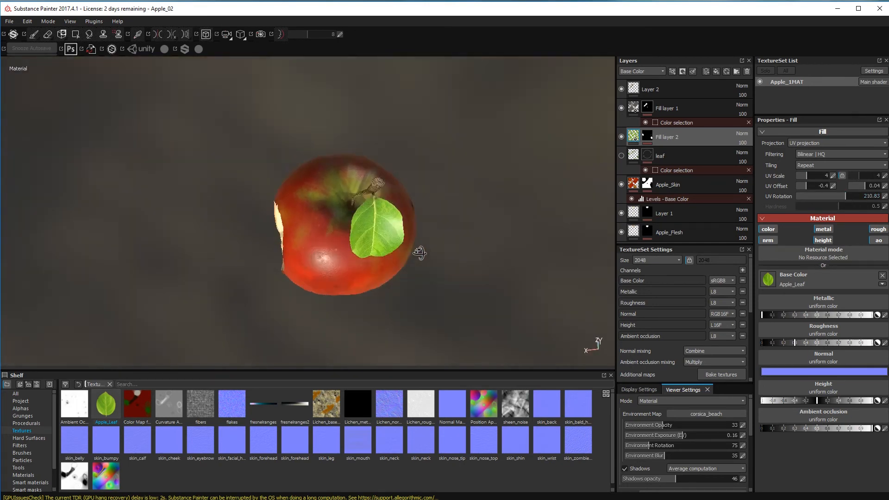
alt+drag(415, 252, 225, 299)
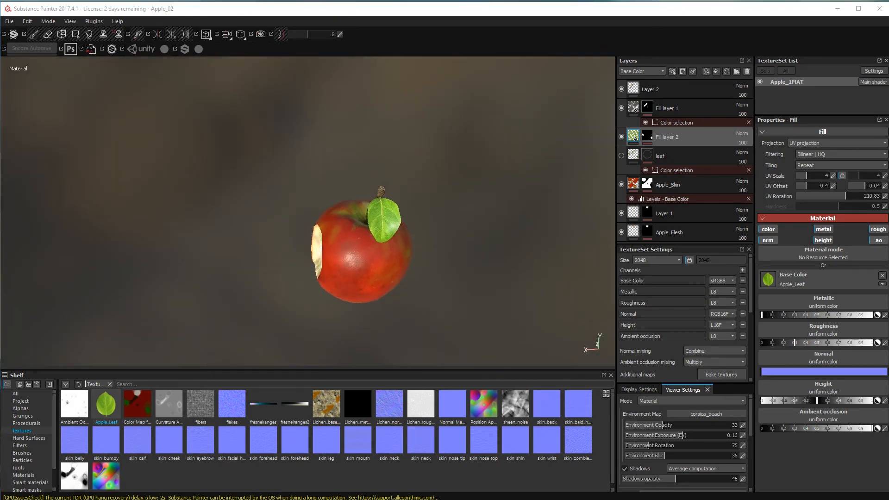
alt+right_drag(403, 284, 574, 323)
alt+drag(574, 323, 390, 307)
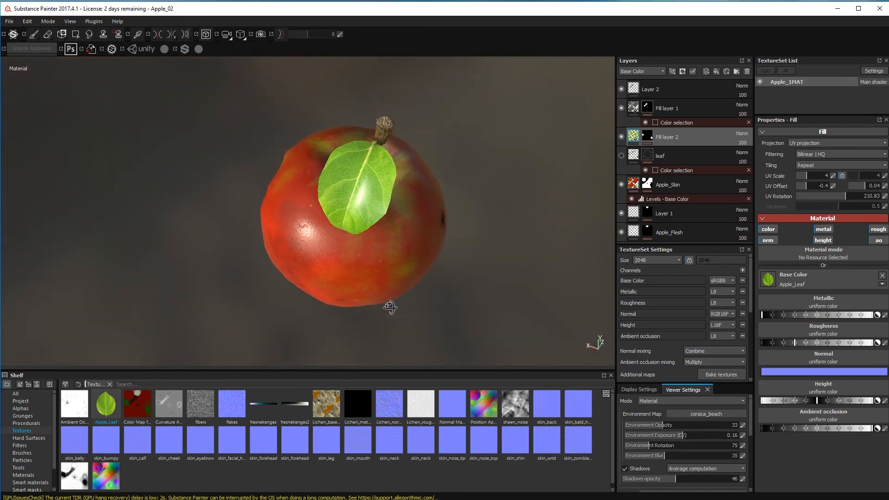
Step: Raise the leaf fill layer's roughness slightly and lower its ambient occlusion to about 0.5
click(770, 230)
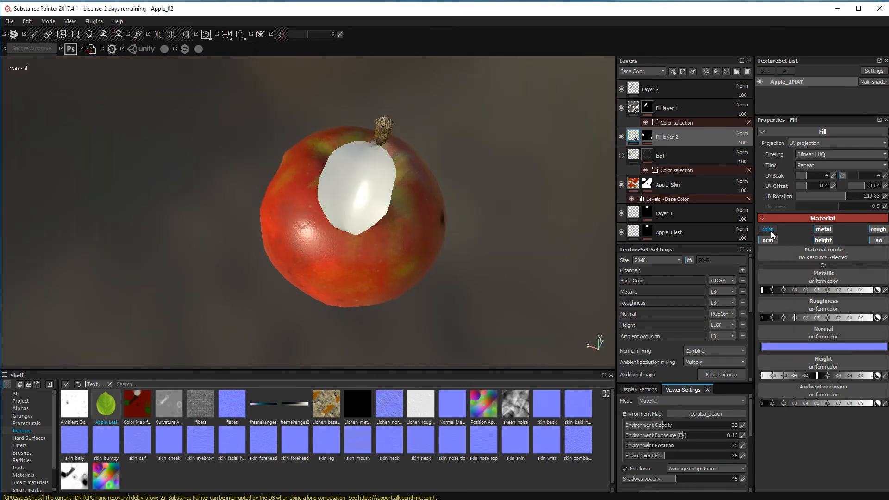
click(771, 231)
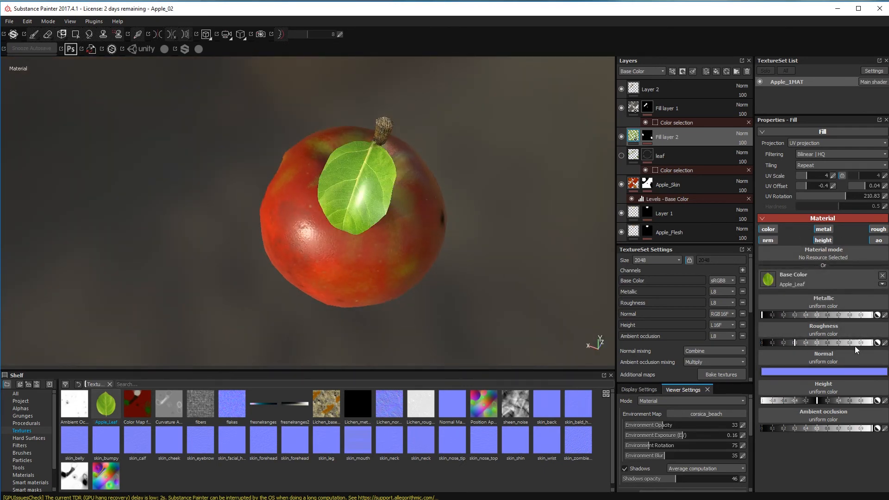
alt+drag(486, 312, 572, 297)
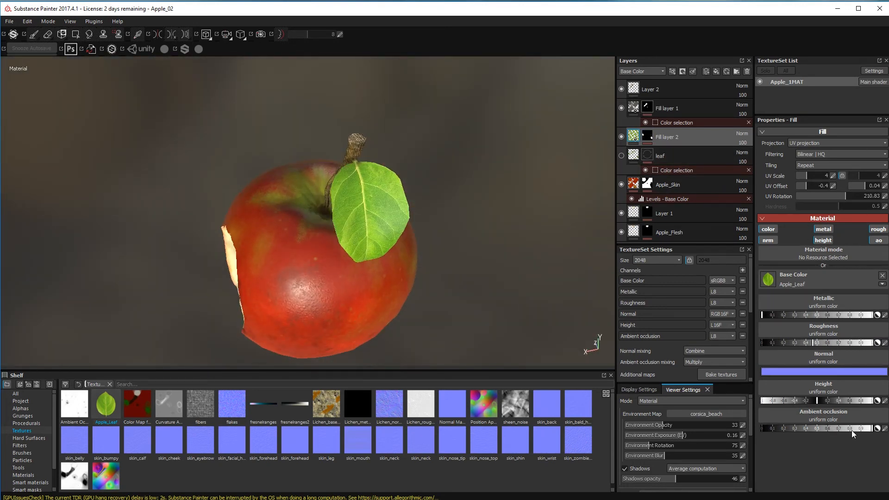
mouse_move(852, 430)
mouse_down()
mouse_move(757, 436)
mouse_move(833, 439)
mouse_up()
Step: Try a metallic value of about 0.3 on the leaf fill layer and set it back to 0
drag(822, 314, 794, 330)
mouse_move(352, 255)
alt+mouse_down()
mouse_move(330, 241)
mouse_move(173, 258)
alt+mouse_up()
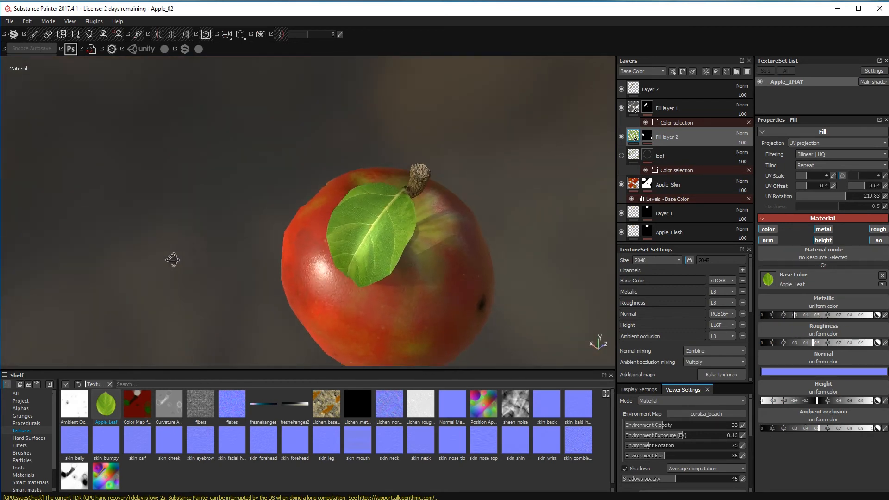
drag(795, 314, 708, 309)
alt+drag(403, 269, 560, 241)
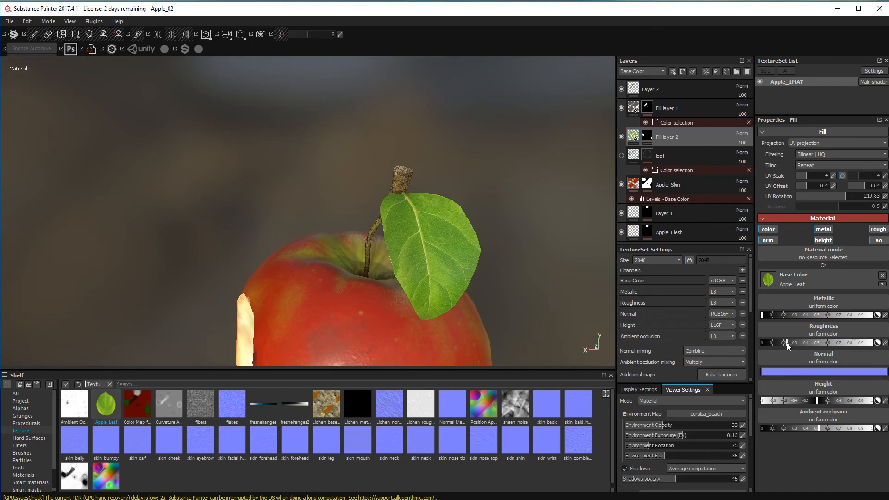
Step: Lower the leaf fill layer's roughness to about 0.3 and adjust its height
alt+drag(481, 232, 417, 351)
drag(813, 343, 803, 357)
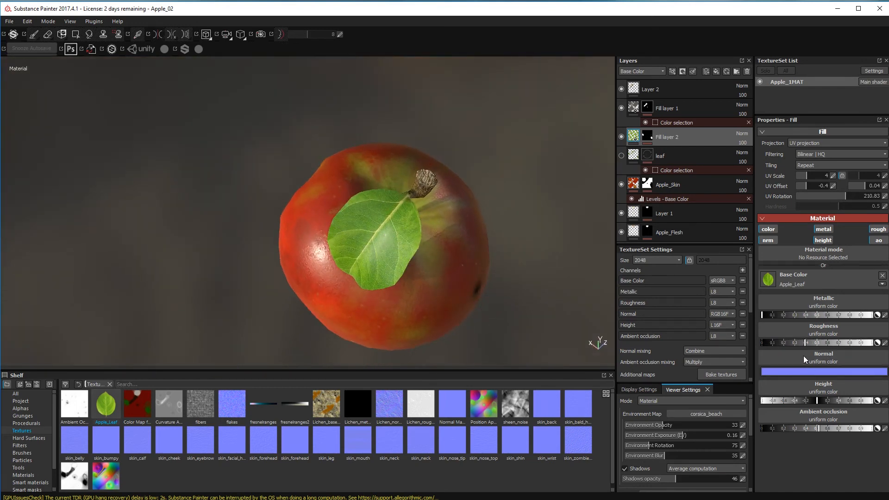
alt+drag(563, 347, 579, 292)
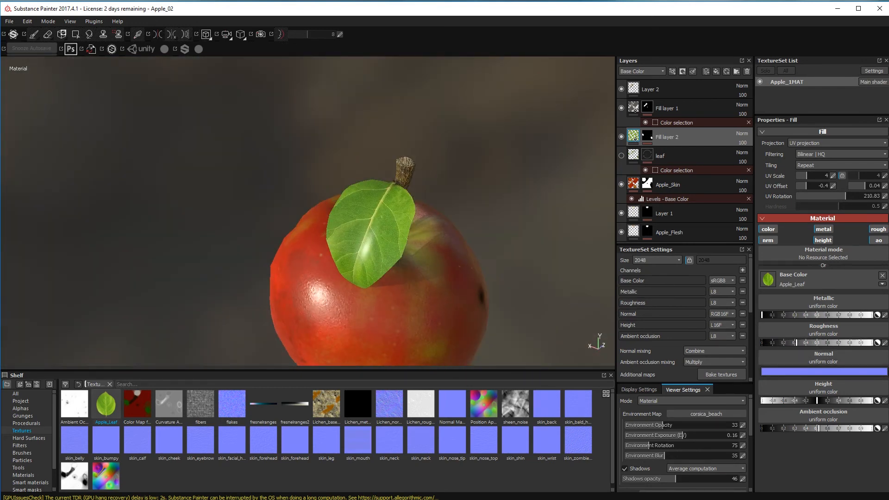
drag(820, 401, 880, 397)
alt+drag(575, 320, 555, 273)
Step: Add a paint layer above the leaf fill layer and disable color and metallic for its brush material
click(706, 72)
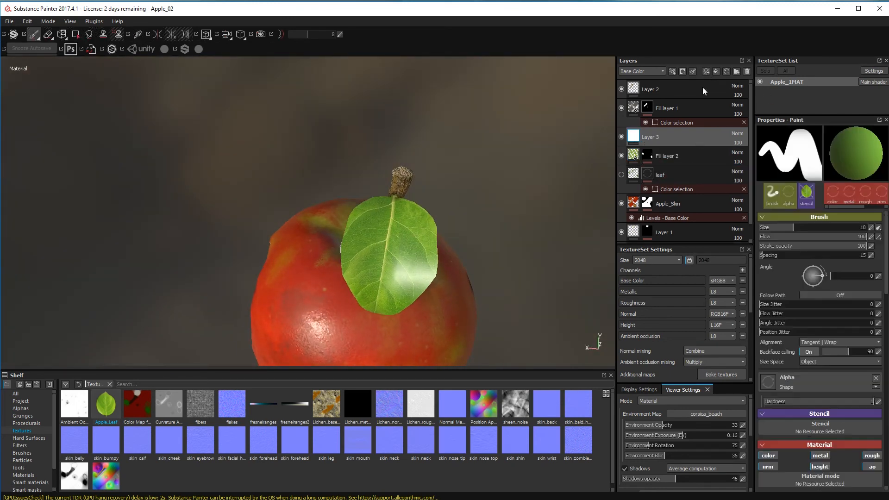
scroll(787, 324, down, 2)
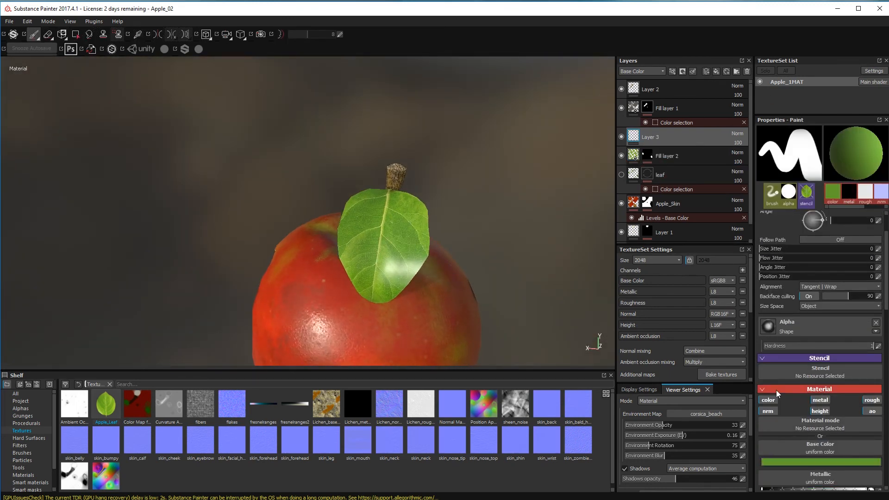
click(767, 400)
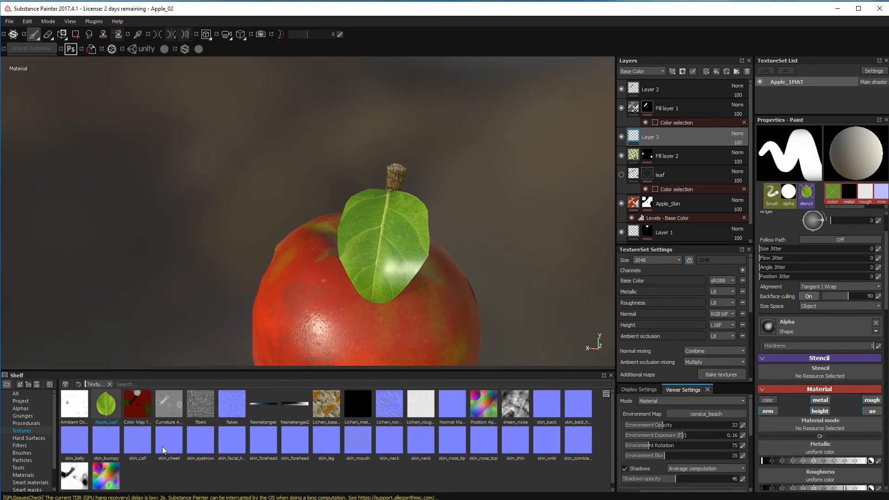
click(22, 453)
click(820, 400)
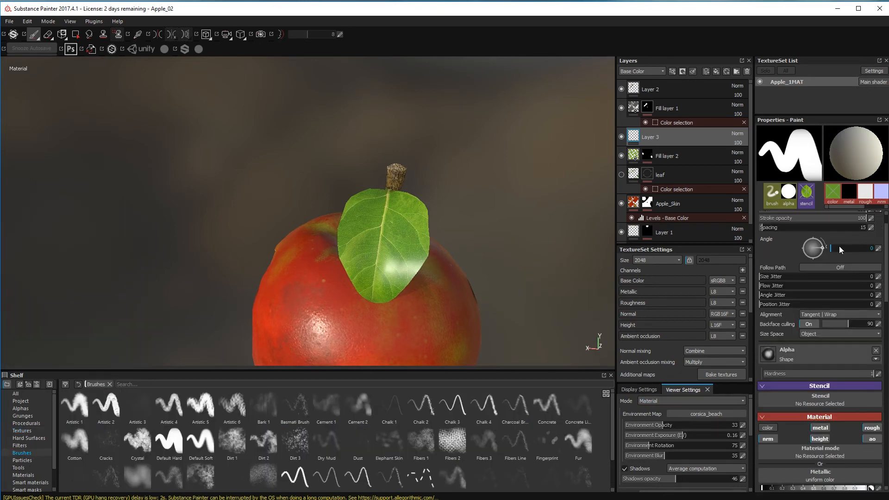
scroll(840, 403, down, 2)
scroll(811, 379, down, 1)
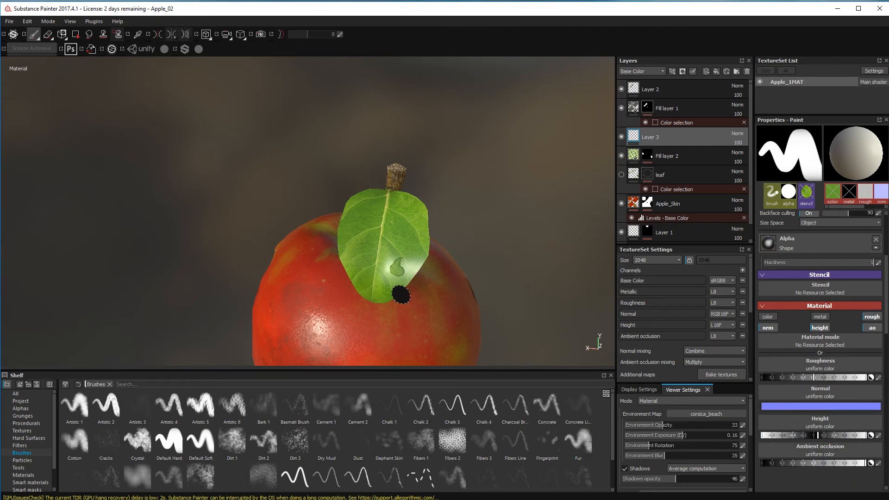
Step: Try the Dirt 3 and Default Soft brushes on the leaf with only the surface channels active
click(295, 442)
mouse_move(388, 293)
alt+mouse_down()
mouse_move(495, 302)
mouse_move(412, 261)
alt+mouse_up()
right_click(417, 299)
mouse_move(417, 299)
shift+right_down()
mouse_move(407, 297)
mouse_move(432, 290)
mouse_move(407, 292)
mouse_move(391, 273)
shift+right_up()
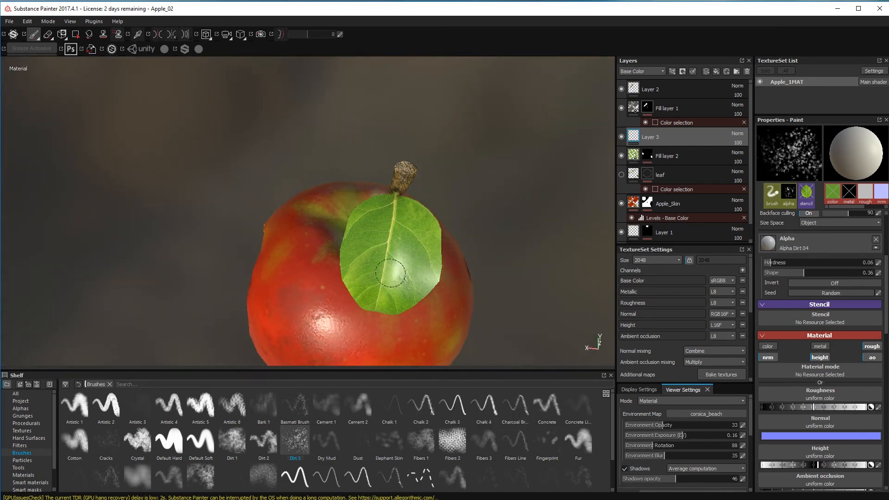
alt+drag(420, 320, 390, 280)
mouse_move(345, 250)
alt+mouse_down()
mouse_move(397, 316)
mouse_move(453, 265)
mouse_move(465, 303)
mouse_move(360, 317)
mouse_move(388, 244)
mouse_move(354, 250)
alt+mouse_up()
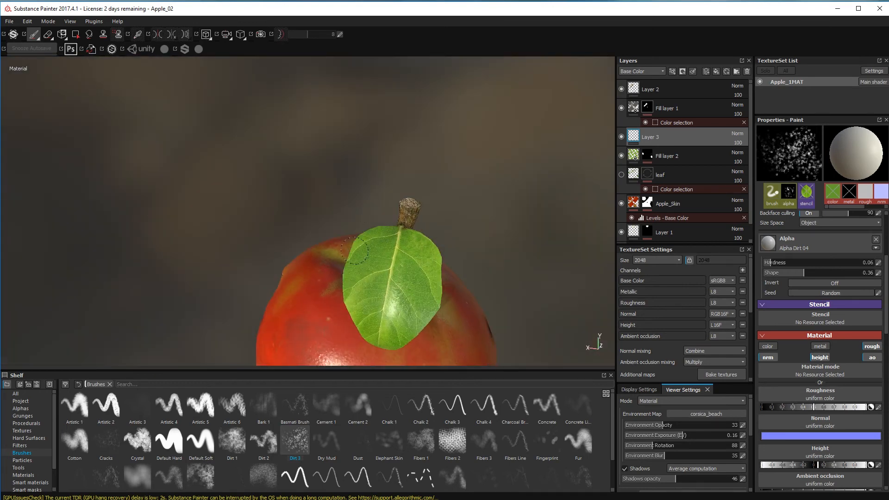
alt+drag(356, 316, 529, 253)
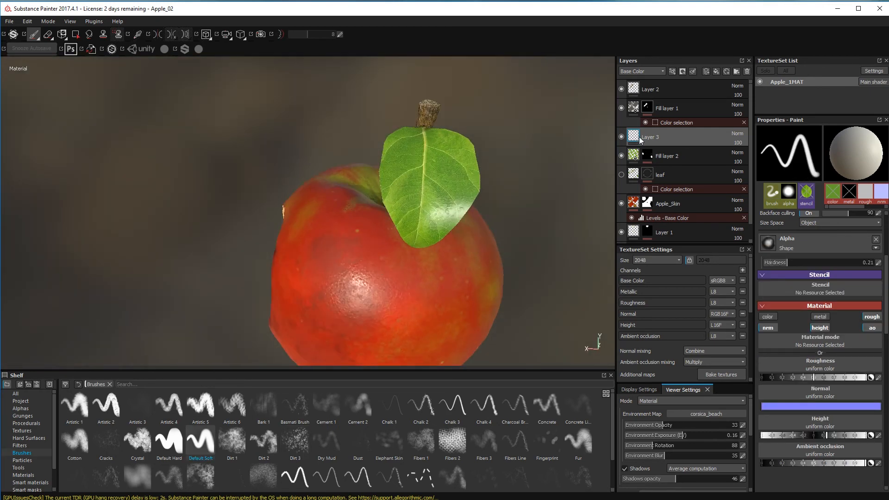
Step: Give the new paint layer a black mask with a color selection picking the leaf's ID color
right_click(637, 137)
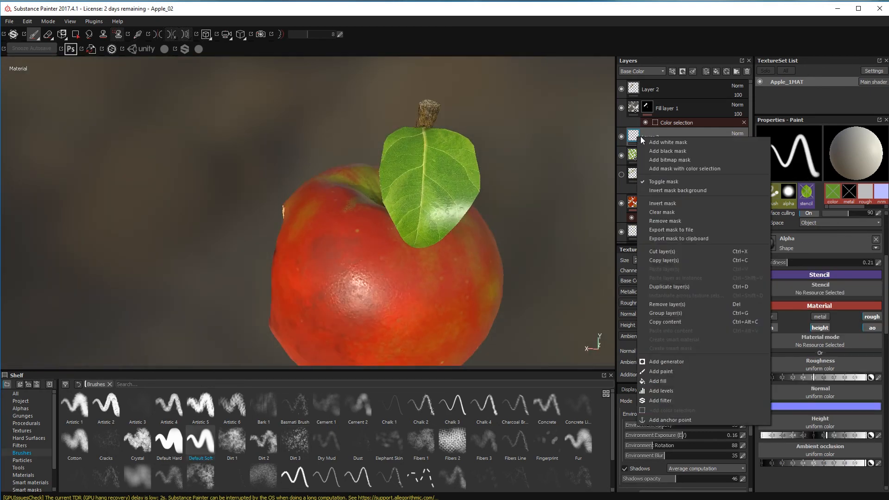
click(659, 152)
click(673, 71)
click(703, 130)
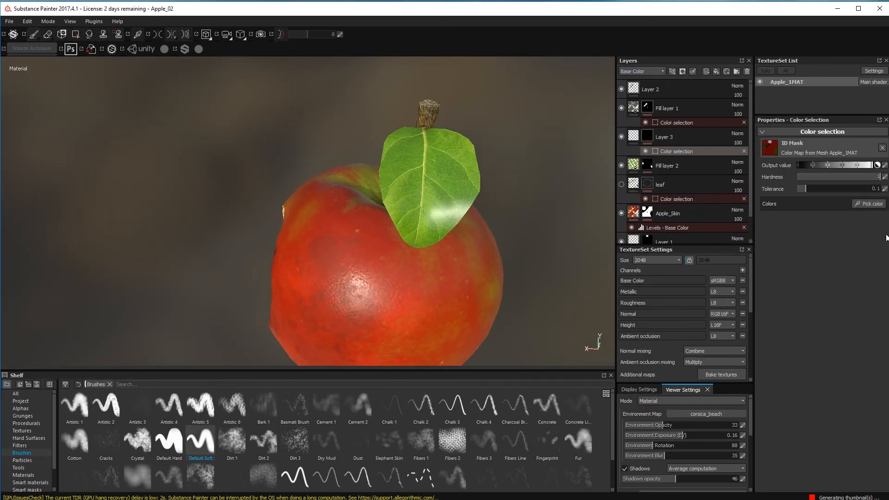
click(868, 204)
click(475, 183)
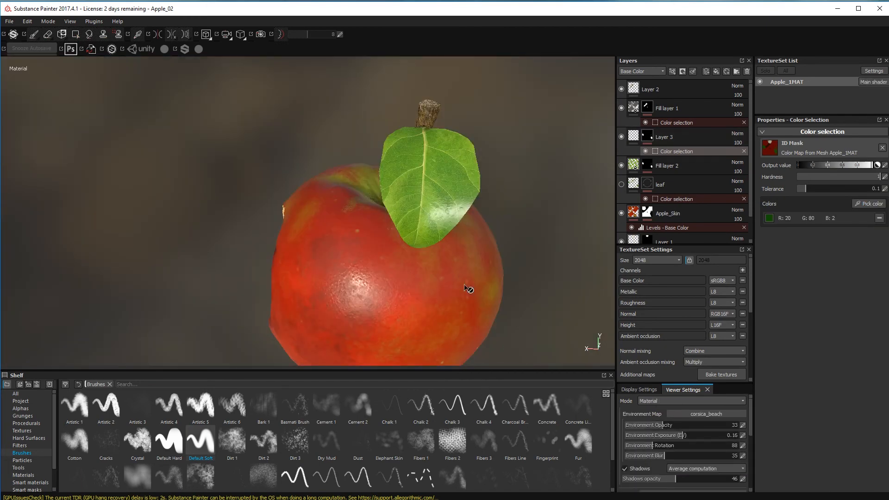
Step: Select the masked paint layer's content, enable base color and set it to dark brown (RGB 0.134, 0.054, 0.000)
alt+drag(464, 285, 482, 296)
click(633, 136)
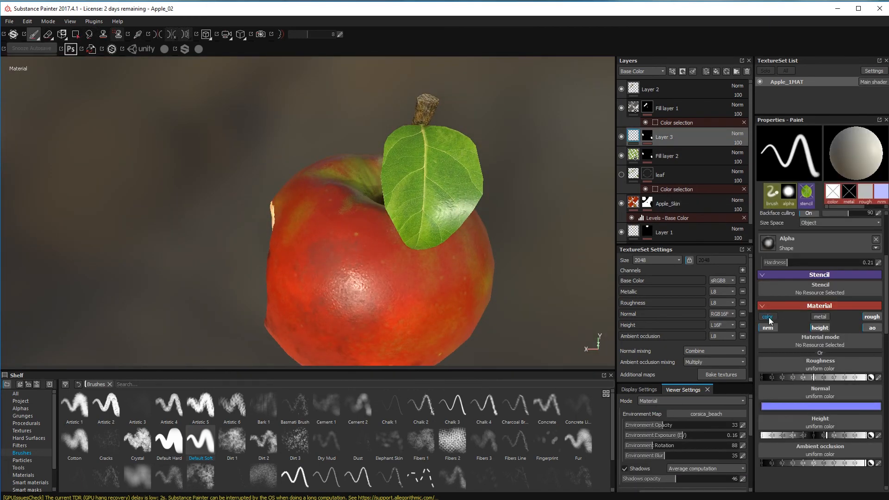
click(768, 317)
click(779, 379)
drag(817, 407, 816, 419)
drag(787, 373, 803, 394)
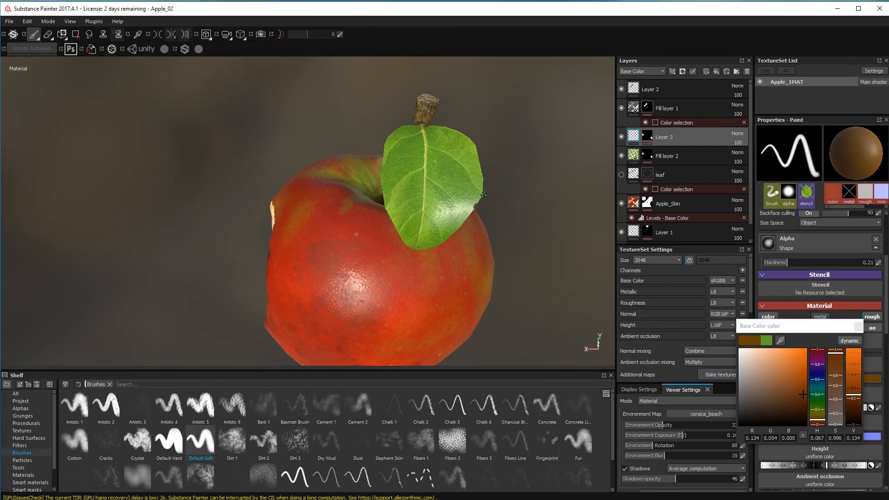
Step: Choose the Dirt 3 brush, disable normal and height, and set roughness near maximum with brown RGB 0.130, 0.053, 0.002
click(295, 441)
drag(826, 328, 728, 229)
click(487, 20)
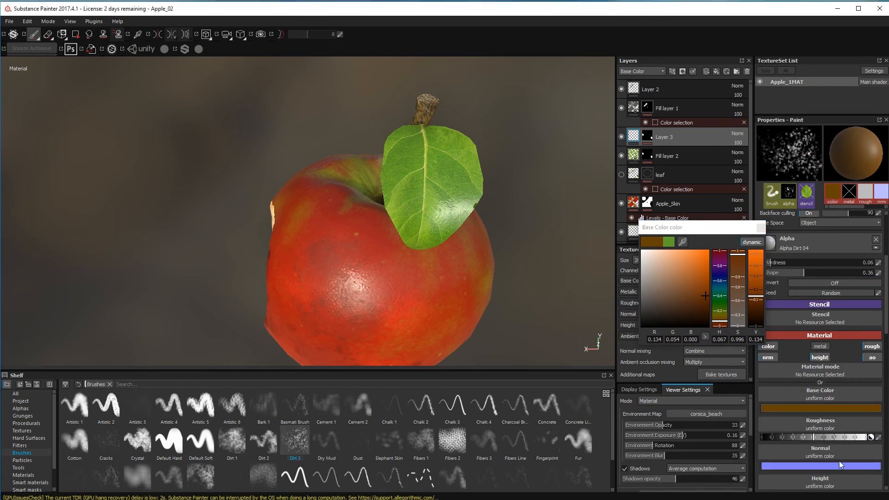
click(771, 358)
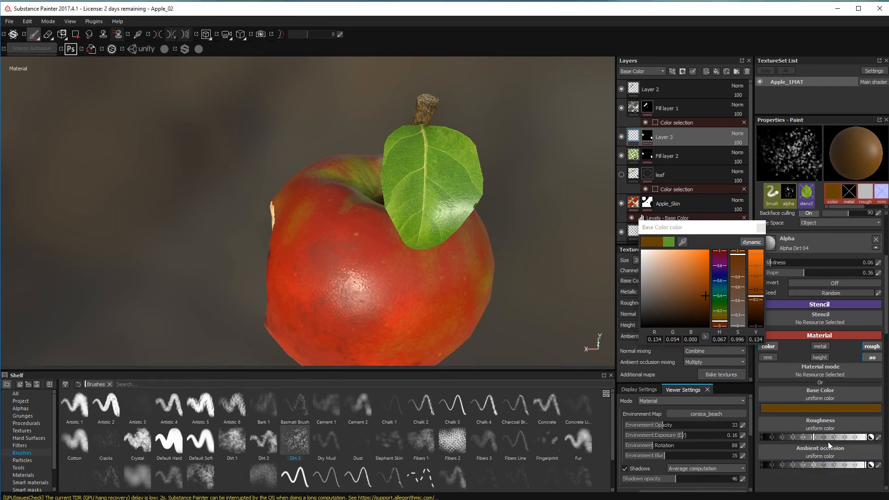
drag(829, 440, 859, 438)
click(701, 296)
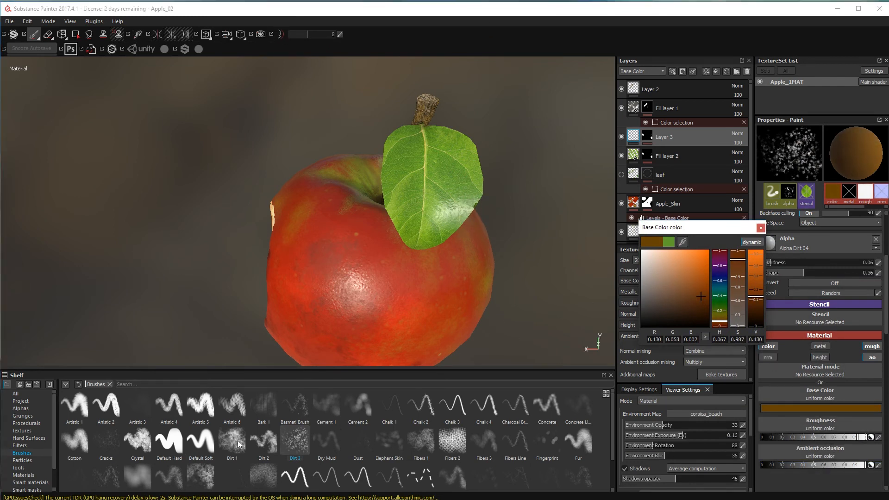
Step: Dab brown spots onto the leaf's edges and center using the Dirt 1 brush with hardness raised to about 0.945
click(232, 441)
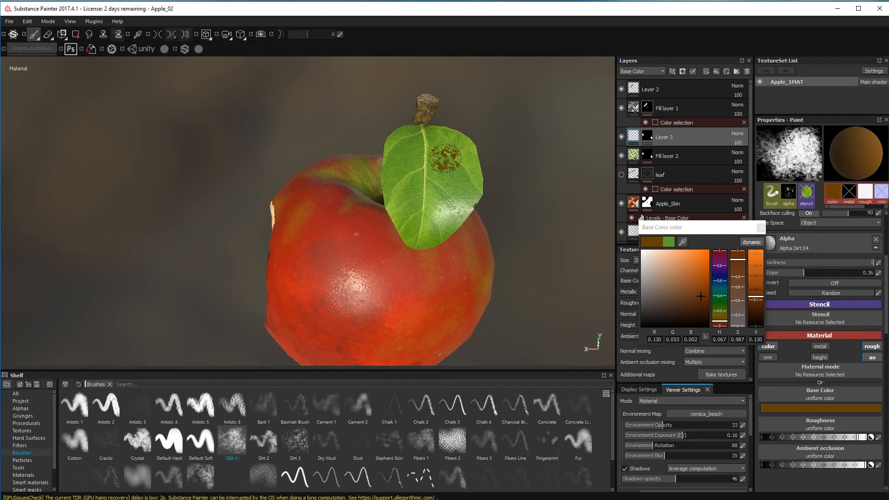
ctrl+right_drag(444, 191, 412, 187)
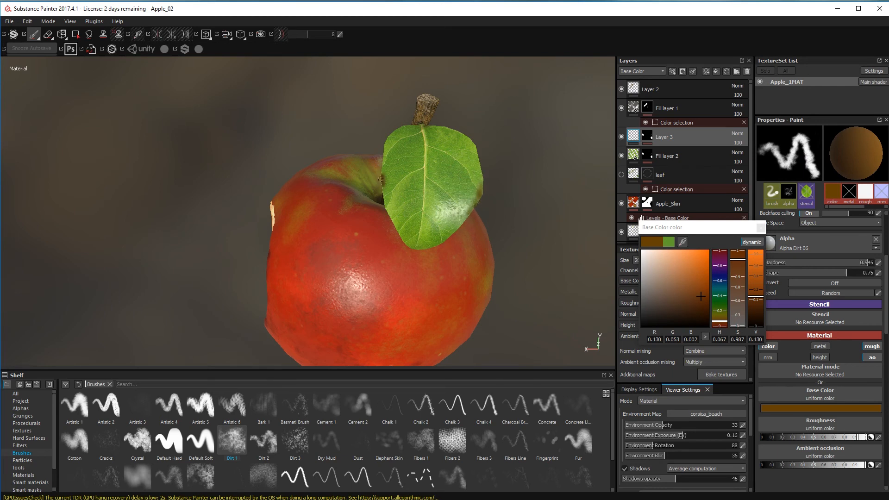
alt+drag(380, 178, 500, 213)
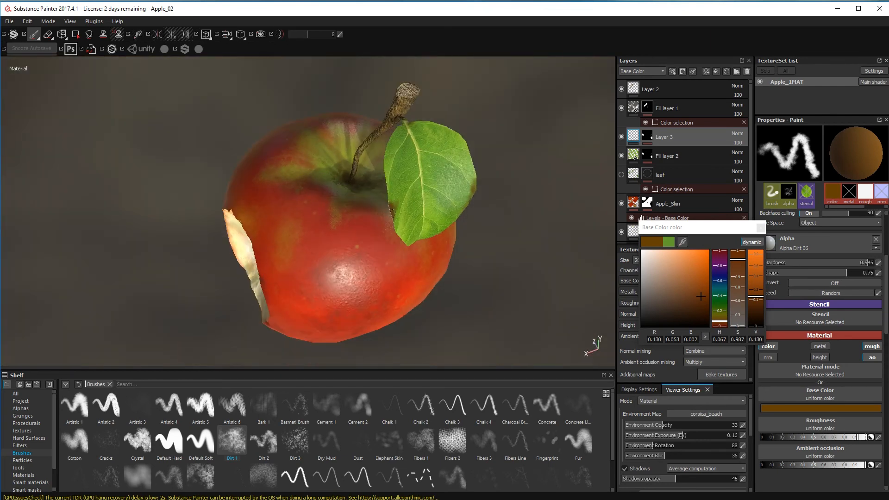
alt+drag(402, 208, 426, 206)
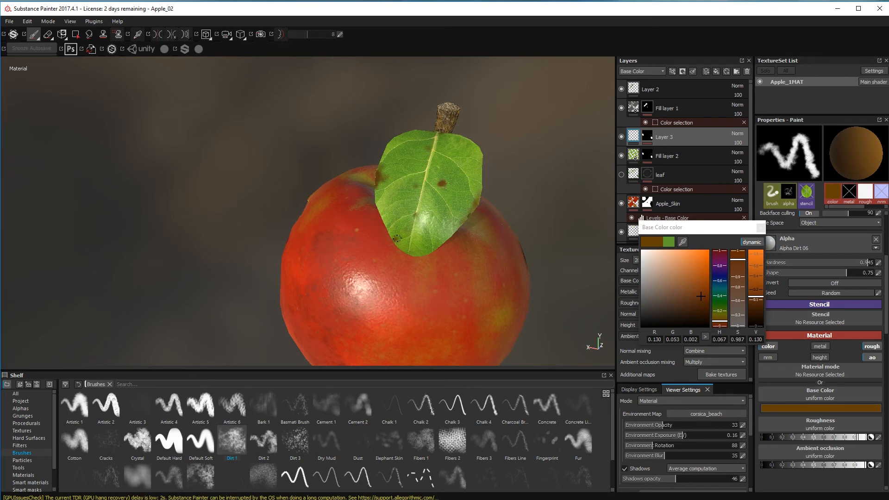
Step: Darken the base color to near-black (RGB 0.008, 0.003, 0.000) and paint small dark cores into the leaf's brown spots
click(699, 320)
ctrl+right_drag(547, 282, 505, 282)
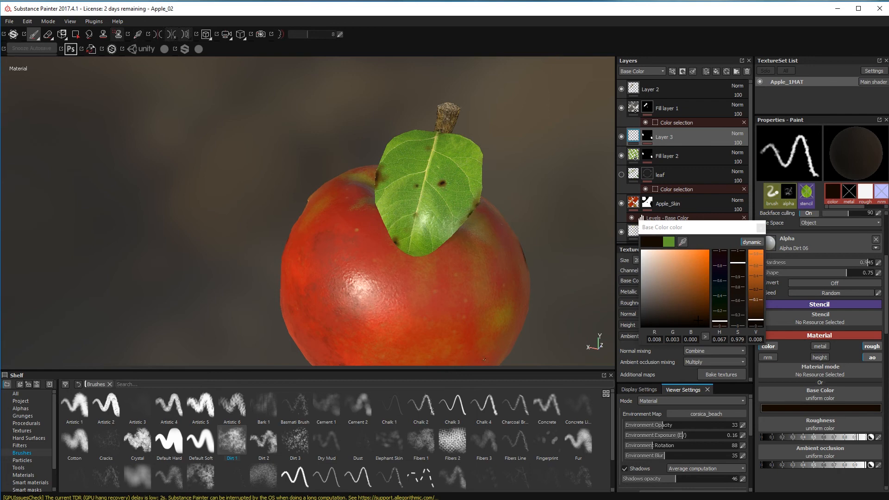
alt+drag(484, 359, 544, 326)
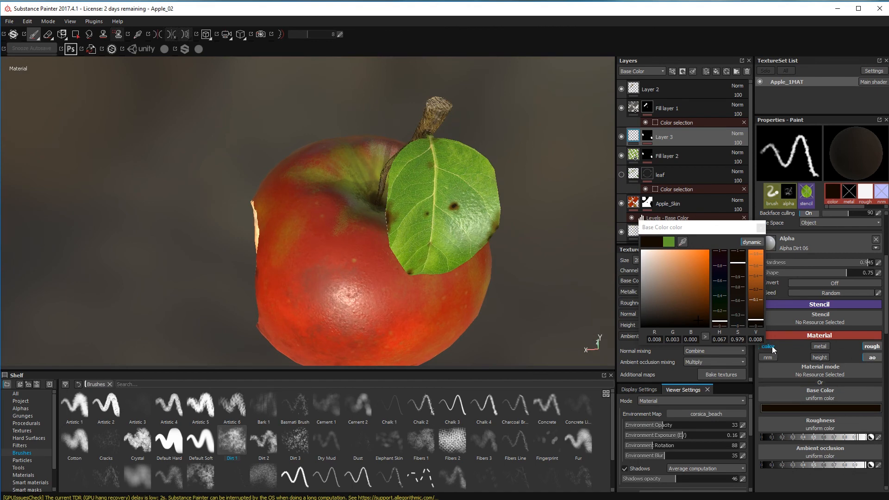
Step: Disable base color, reset to the Dirt 1 brush and lower the roughness slightly for brushing roughness and ambient occlusion on the leaf
click(773, 347)
click(231, 440)
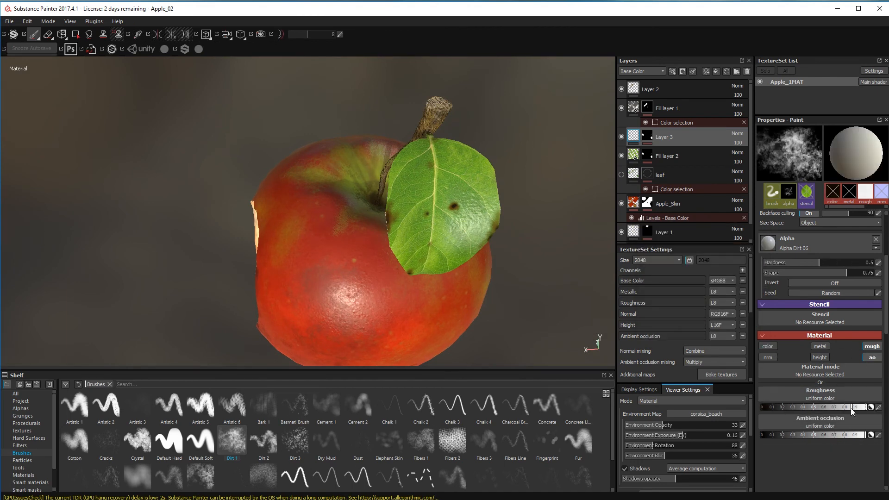
mouse_move(461, 158)
alt+mouse_down()
mouse_move(529, 178)
mouse_move(403, 278)
mouse_move(385, 215)
mouse_move(448, 256)
alt+mouse_up()
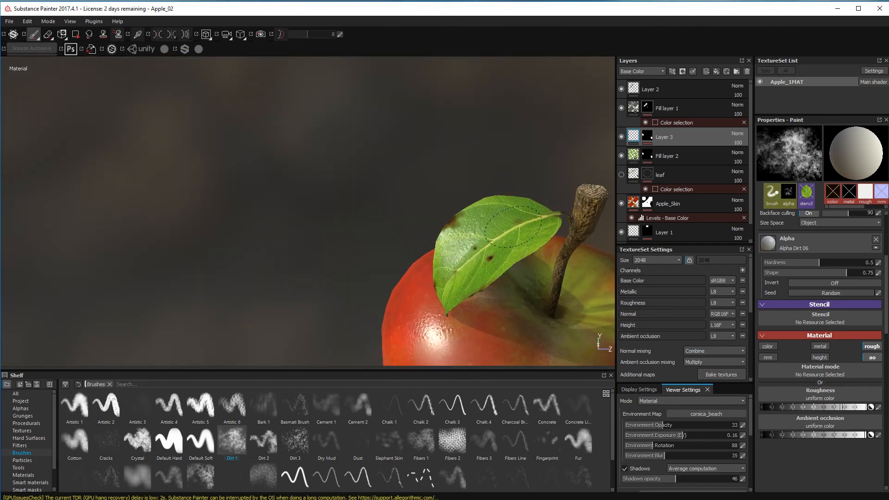
alt+drag(513, 227, 576, 244)
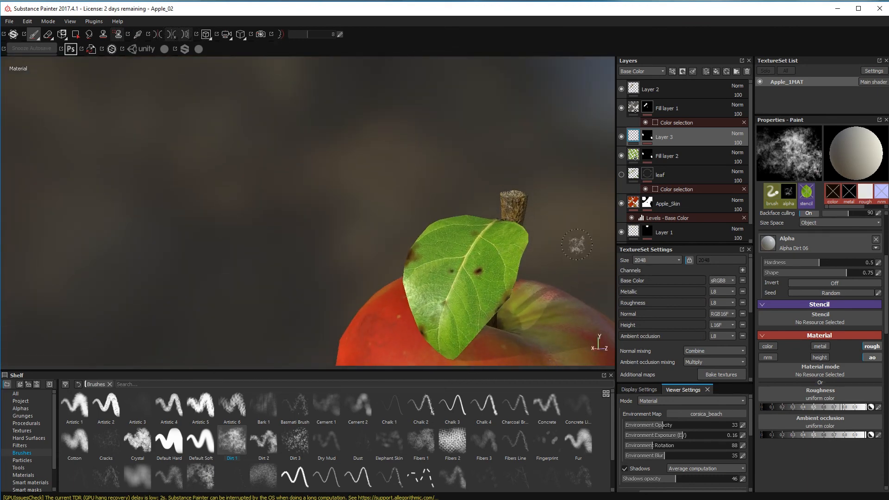
Step: Switch to the Cement 2 brush and apply roughness and ambient occlusion variation to the leaf
click(358, 404)
alt+drag(417, 222, 460, 241)
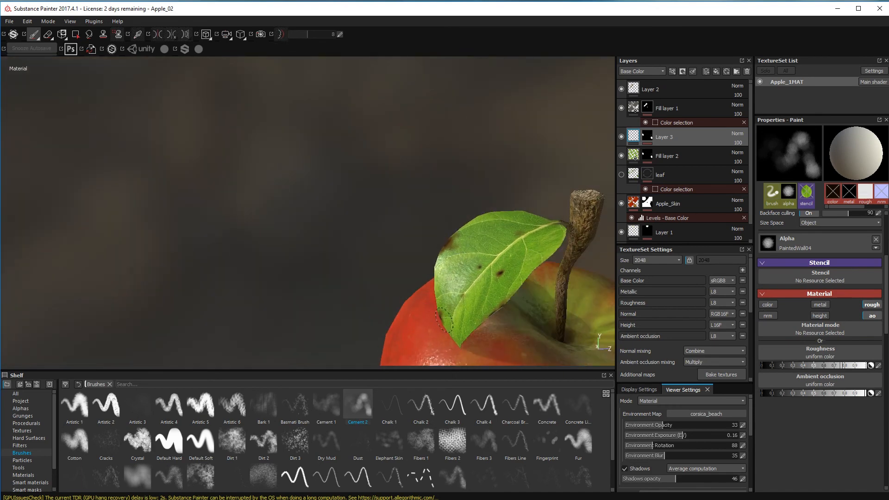
mouse_move(443, 319)
alt+mouse_down()
mouse_move(590, 270)
mouse_move(524, 275)
alt+mouse_up()
alt+drag(506, 314, 19, 60)
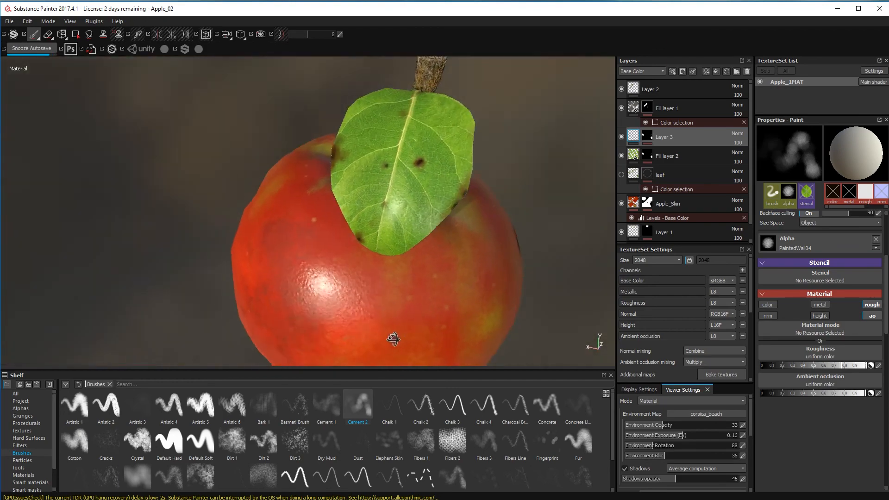
Step: Set the environment rotation to 65 to relight the apple and leaf
mouse_move(652, 445)
mouse_down()
mouse_move(718, 441)
mouse_move(639, 446)
mouse_move(657, 447)
mouse_up()
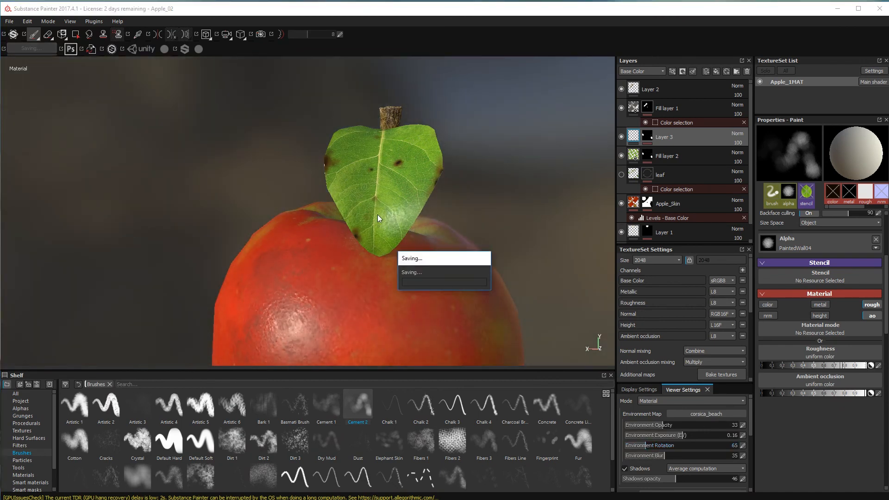
scroll(130, 241, down, 6)
alt+drag(241, 270, 434, 251)
alt+right_drag(434, 250, 389, 243)
alt+middle_drag(389, 243, 339, 287)
alt+right_drag(339, 287, 333, 306)
Step: Enable the height channel and try an enlarged Default Soft brush with 0.02 hardness on the leaf
click(820, 315)
click(200, 442)
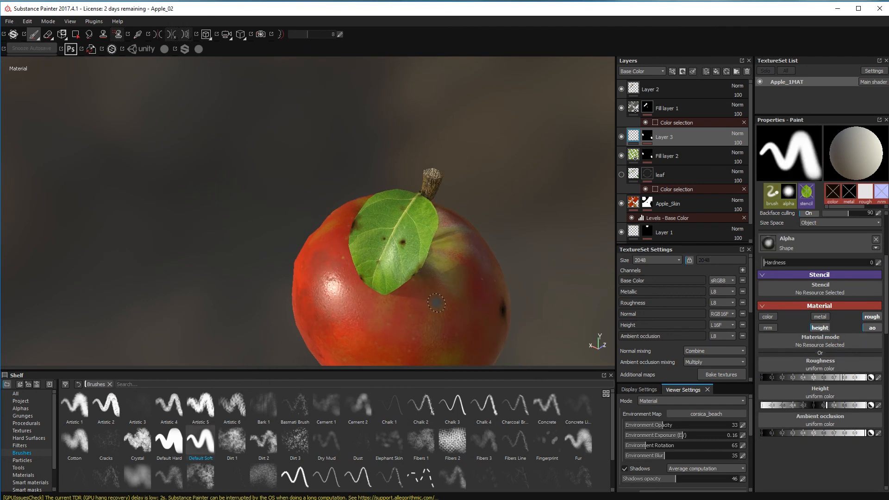
mouse_move(464, 295)
ctrl+right_down()
mouse_move(500, 291)
mouse_move(471, 273)
mouse_move(471, 312)
ctrl+right_up()
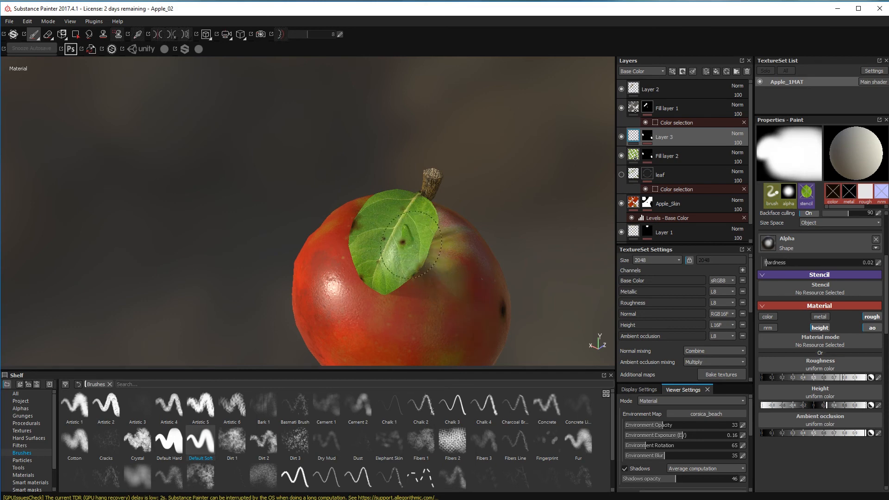
mouse_move(488, 330)
alt+mouse_down()
mouse_move(505, 320)
mouse_move(521, 329)
alt+mouse_up()
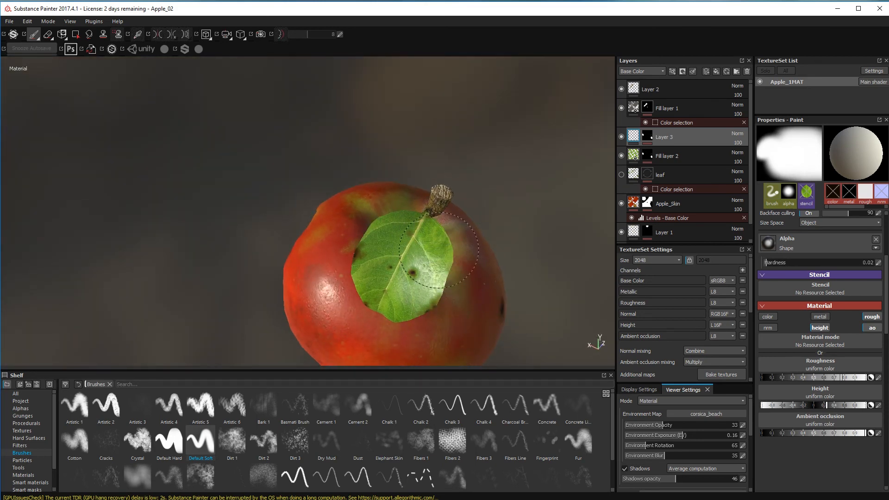
alt+drag(471, 310, 598, 347)
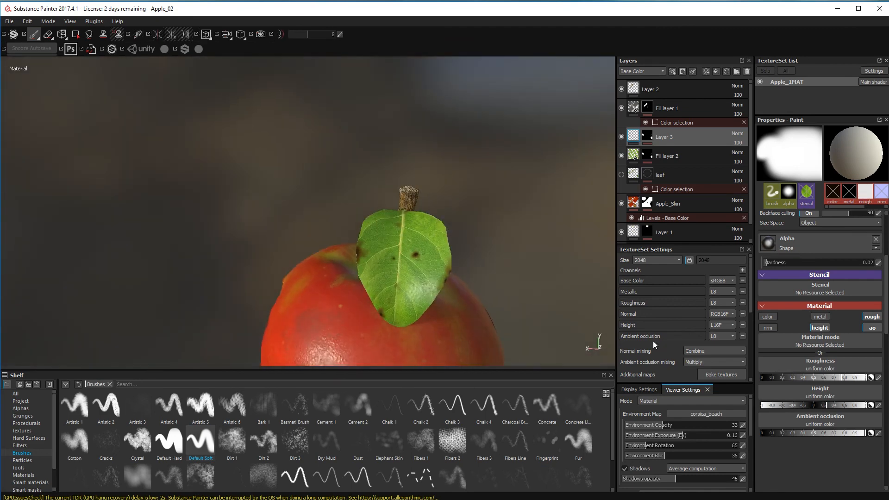
Step: Disable the roughness channel, try the Dirt 2 brush and choose the Fur 3 brush for the leaf's surface relief
click(871, 317)
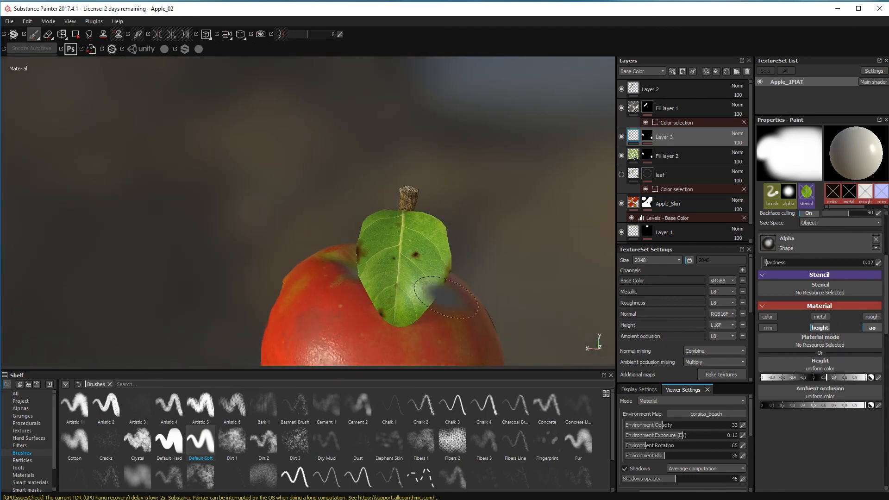
alt+drag(411, 311, 400, 326)
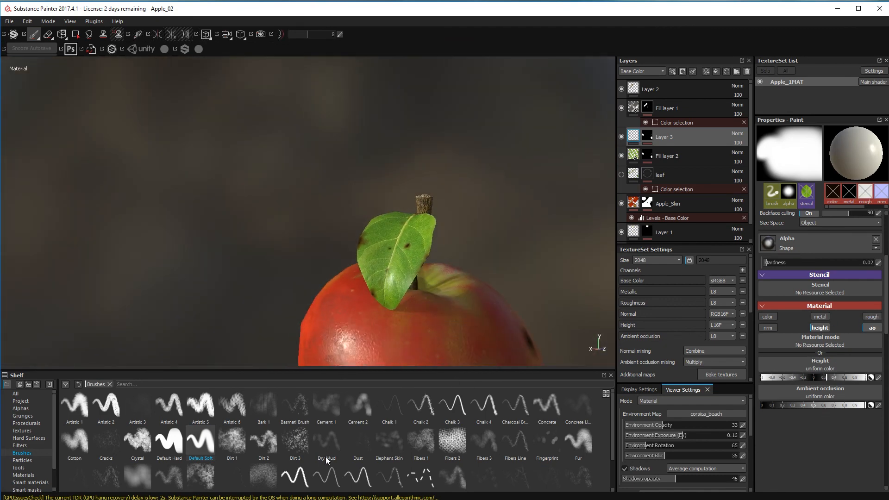
mouse_move(458, 334)
alt+mouse_down()
mouse_move(517, 323)
mouse_move(476, 342)
alt+mouse_up()
click(270, 444)
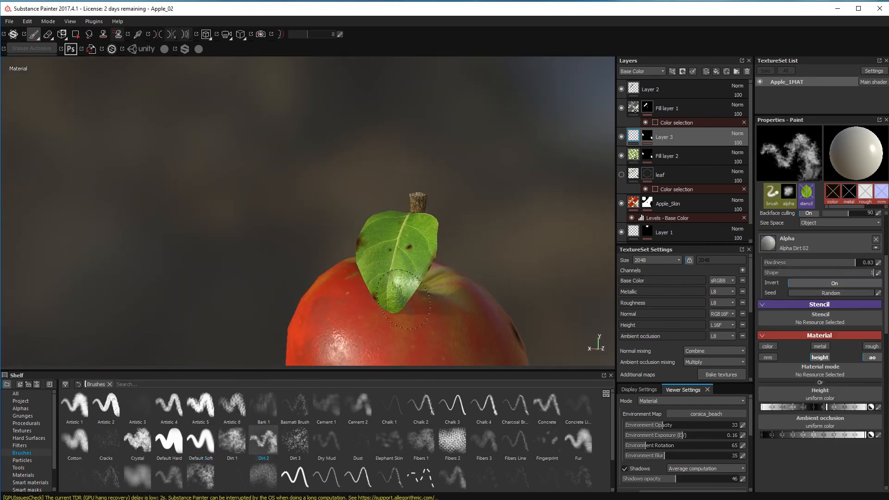
click(137, 476)
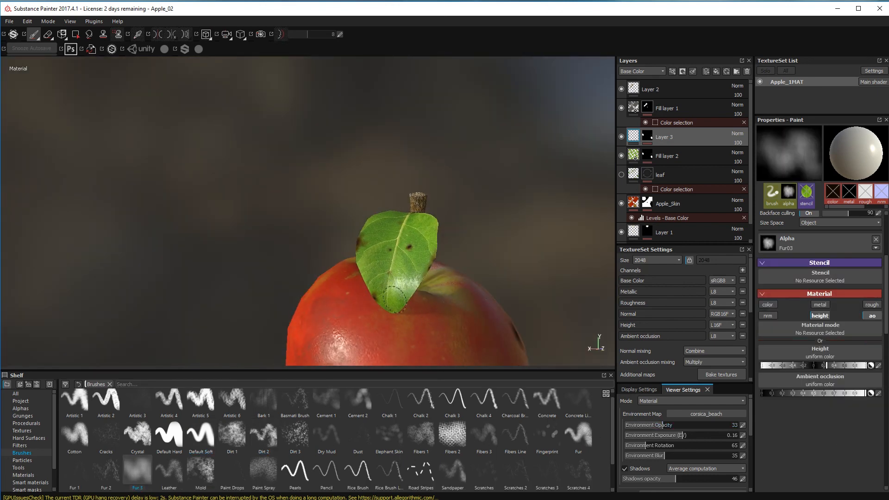
alt+drag(403, 309, 409, 279)
alt+right_drag(572, 155, 581, 364)
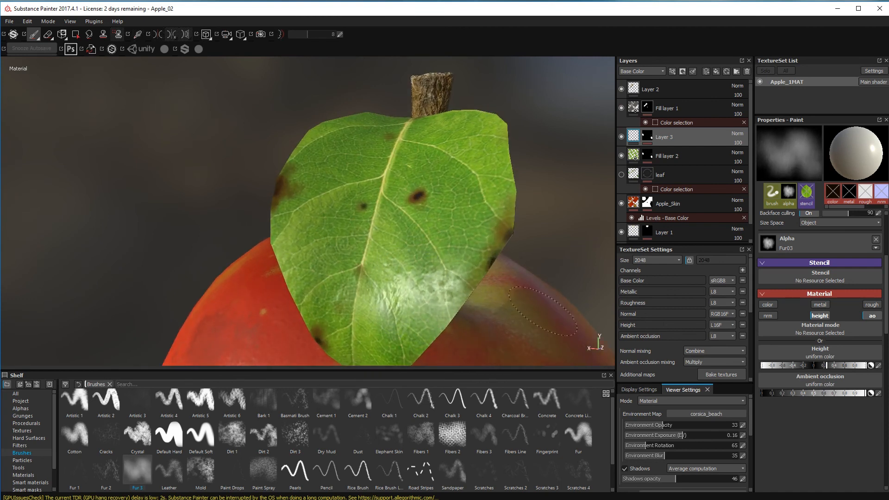
Step: Shrink the Fur 3 brush and paint height and ambient occlusion relief across the lower half of the leaf
key([)
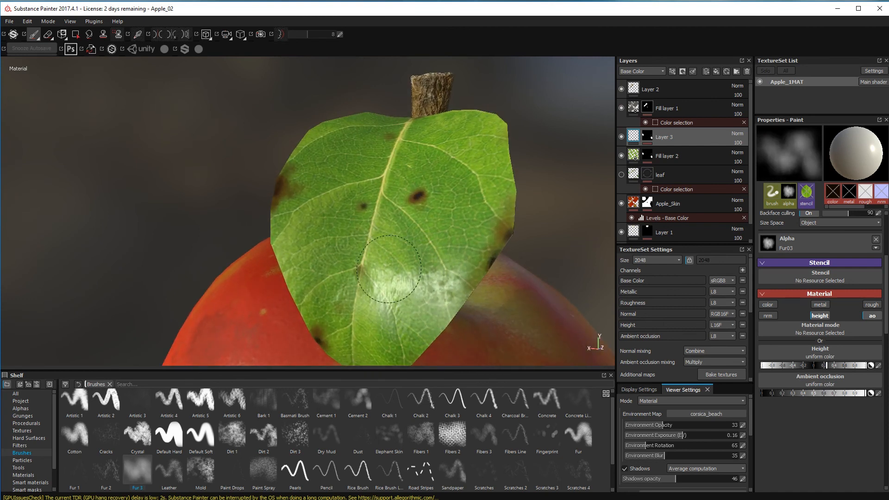
key([)
key([)
key([)
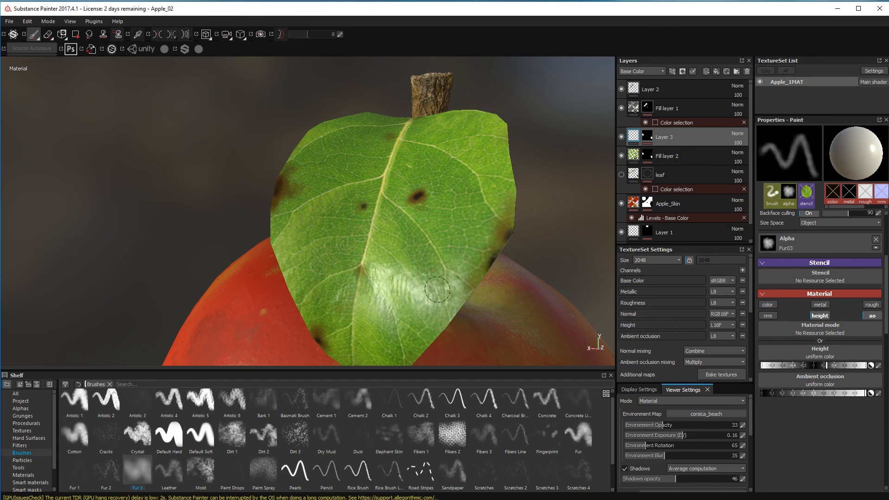
mouse_move(535, 351)
alt+mouse_down()
mouse_move(460, 357)
mouse_move(397, 175)
alt+mouse_up()
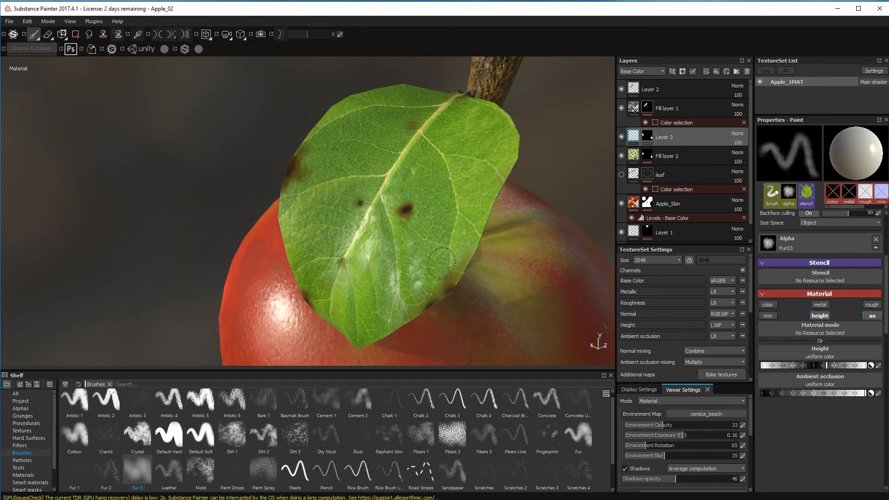
alt+drag(427, 250, 483, 139)
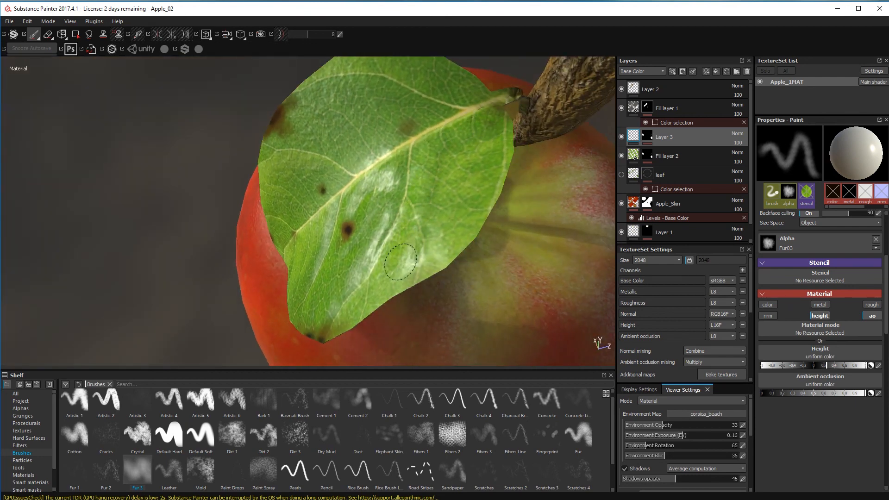
Step: Extend the Fur 3 height relief between the leaf's veins, down to its tip and up toward the stem
mouse_move(409, 261)
alt+mouse_down()
mouse_move(457, 221)
mouse_move(388, 235)
mouse_move(399, 180)
mouse_move(431, 218)
mouse_move(351, 204)
alt+mouse_up()
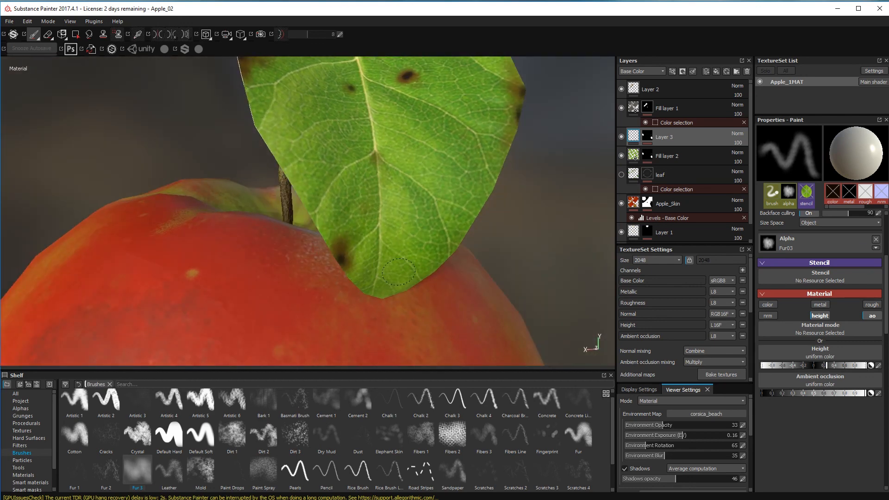
alt+drag(364, 149, 342, 264)
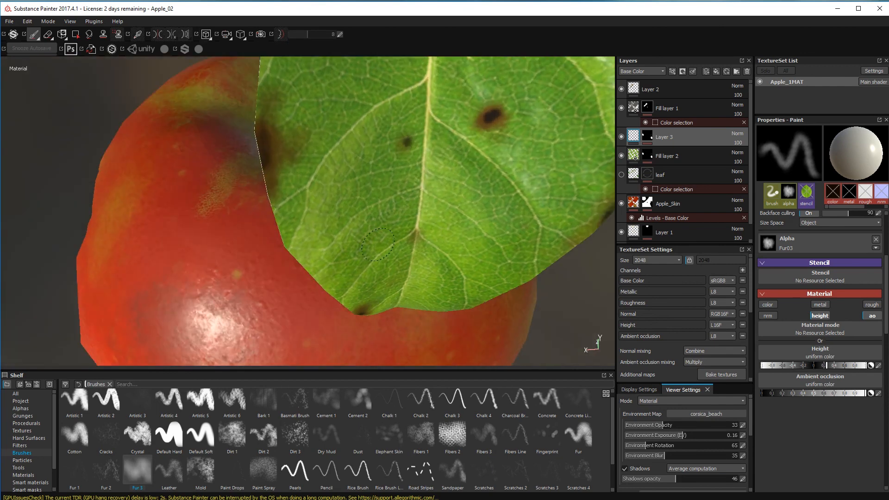
alt+drag(370, 190, 458, 107)
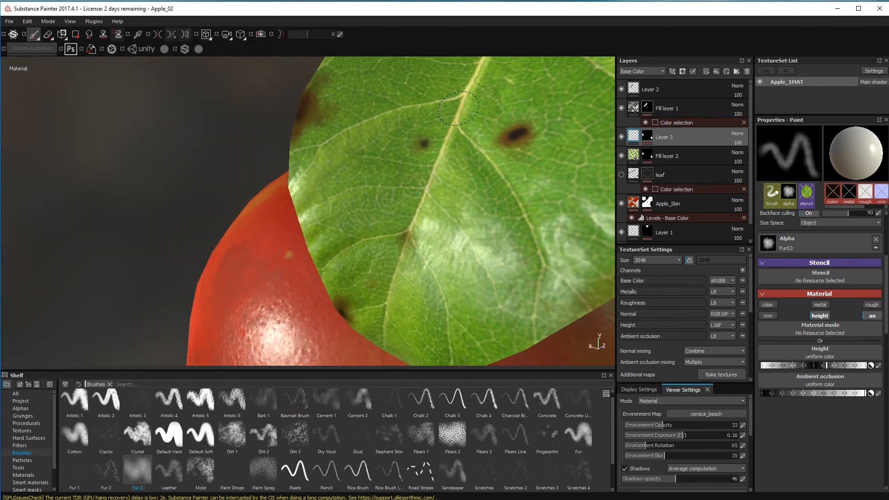
alt+drag(306, 168, 466, 138)
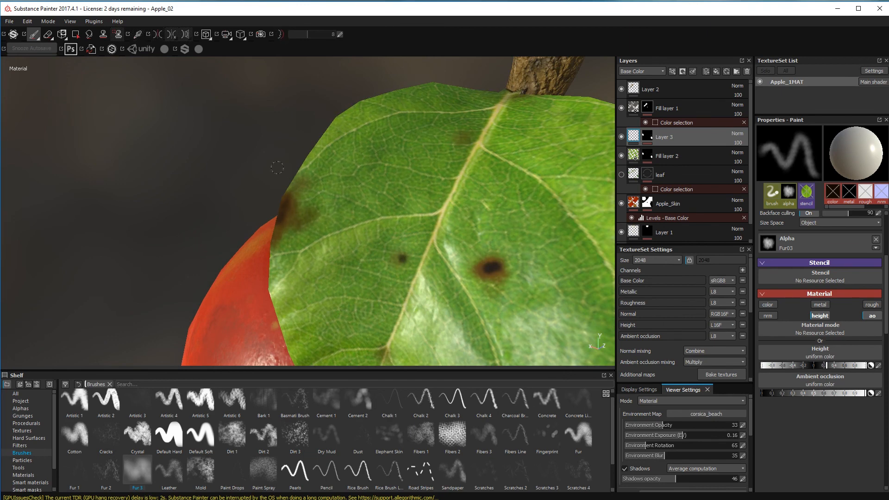
alt+drag(277, 167, 334, 168)
scroll(519, 250, down, 7)
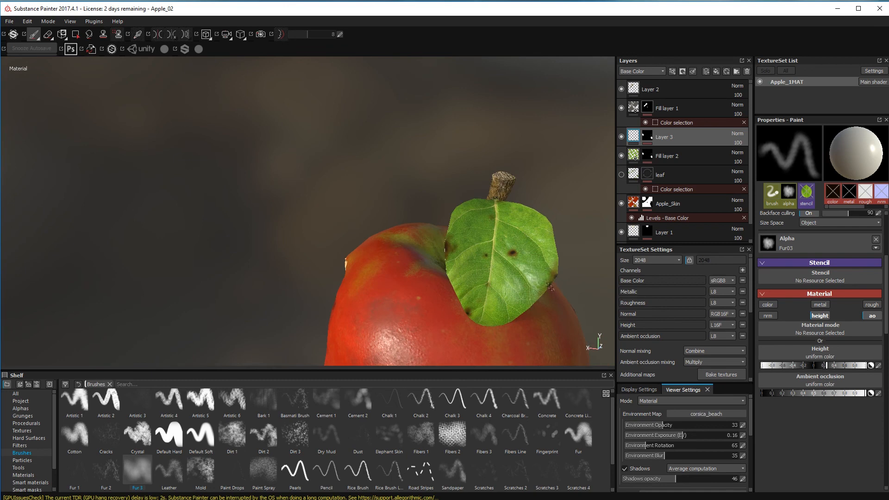
Step: Save the project with the finished leaf detail
alt+drag(550, 287, 570, 263)
alt+middle_drag(533, 288, 524, 199)
scroll(264, 253, down, 5)
alt+drag(264, 254, 317, 232)
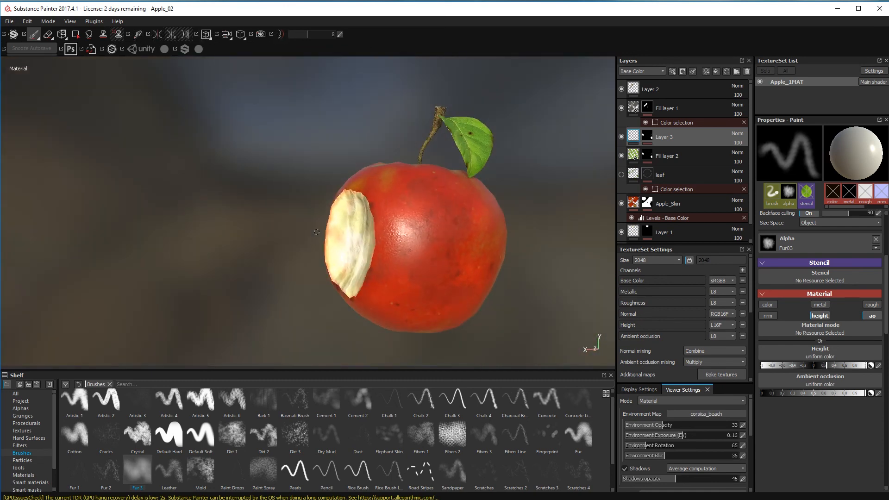
click(9, 21)
click(18, 97)
Step: Save the project again
alt+drag(537, 227, 379, 268)
alt+middle_drag(379, 269, 387, 246)
key(ctrl)
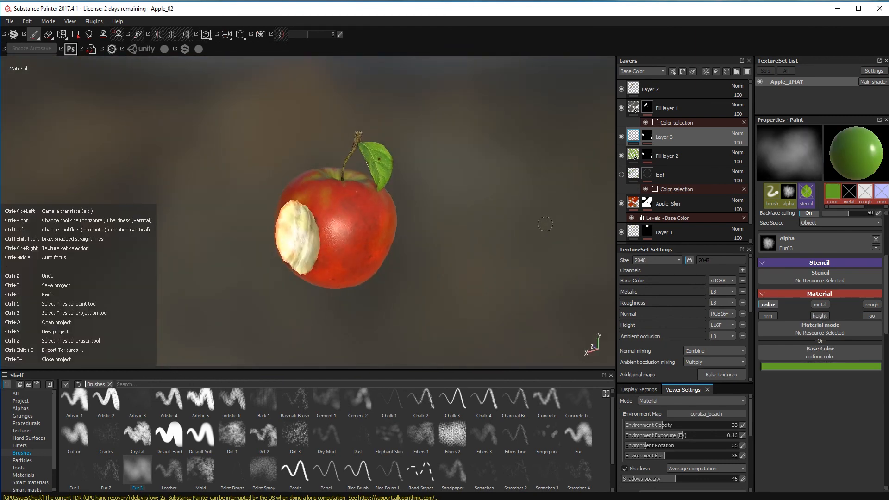
alt+middle_drag(426, 282, 458, 212)
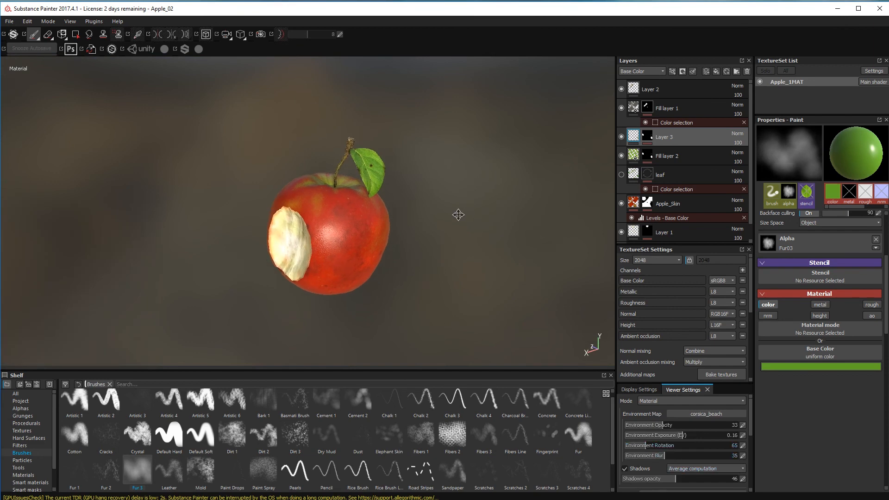
click(11, 22)
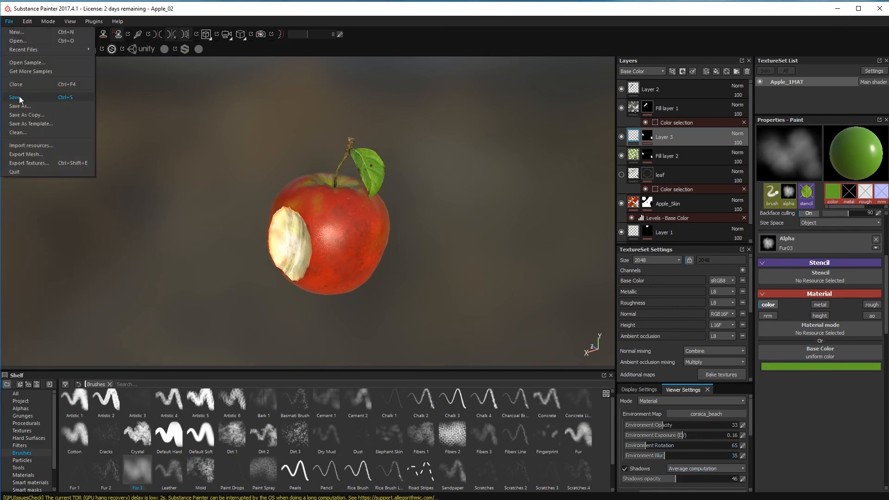
click(20, 97)
Step: Select the Apple_Skin layer and choose the Dirt 3 brush
alt+drag(318, 222, 299, 218)
alt+middle_drag(299, 219, 303, 232)
alt+drag(532, 271, 523, 292)
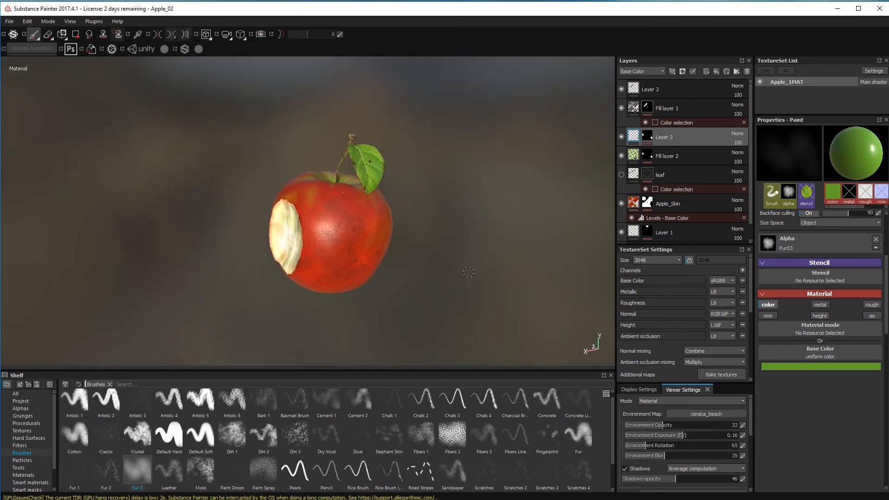
alt+right_drag(523, 293, 512, 280)
alt+middle_drag(512, 279, 511, 298)
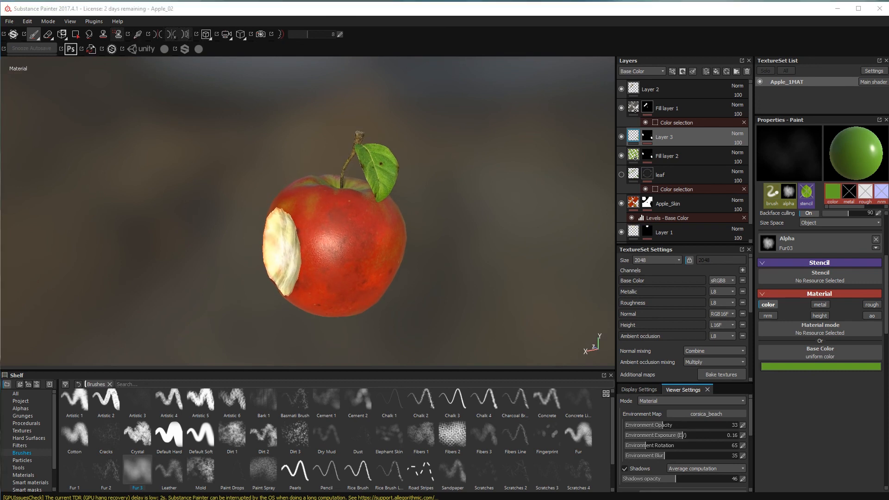
click(667, 203)
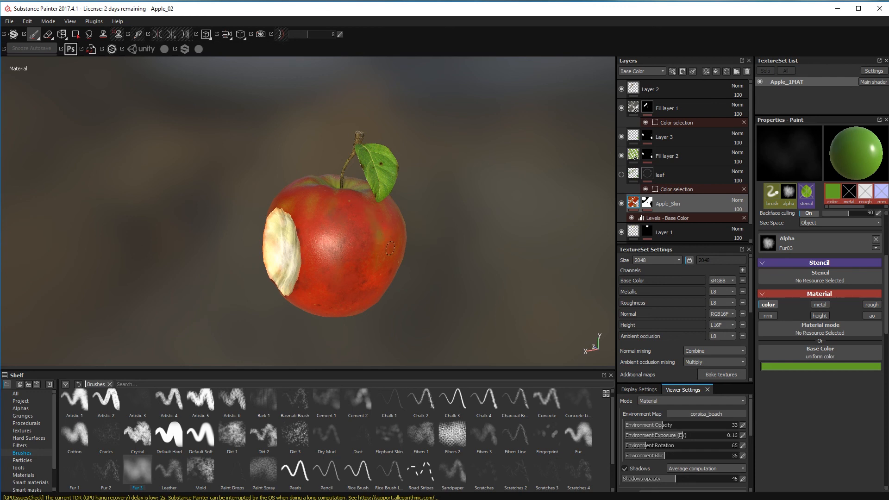
click(295, 435)
key(ctrl)
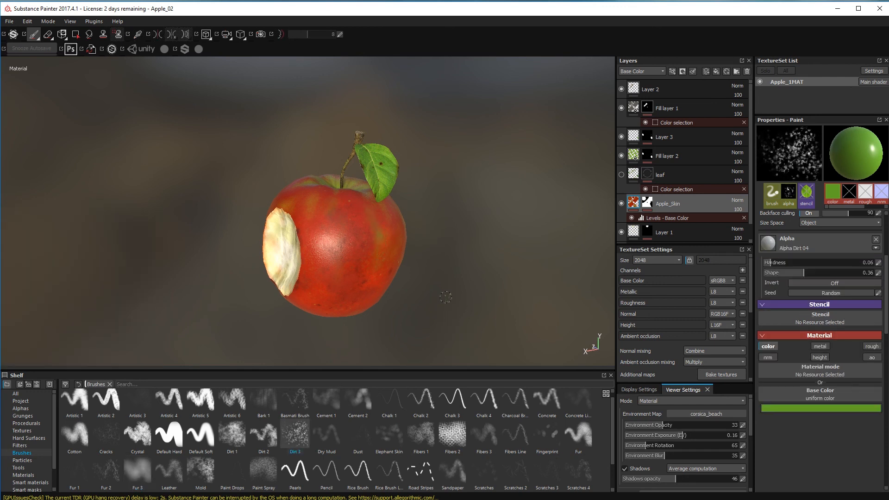
key(ctrl)
Step: Review the textured apple, its bite, stem and leaf from several angles
alt+right_drag(490, 273, 433, 275)
alt+drag(433, 275, 413, 218)
alt+middle_drag(313, 314, 350, 314)
alt+drag(350, 314, 347, 335)
alt+middle_drag(381, 329, 337, 310)
alt+right_drag(337, 309, 426, 331)
alt+middle_drag(426, 332, 420, 343)
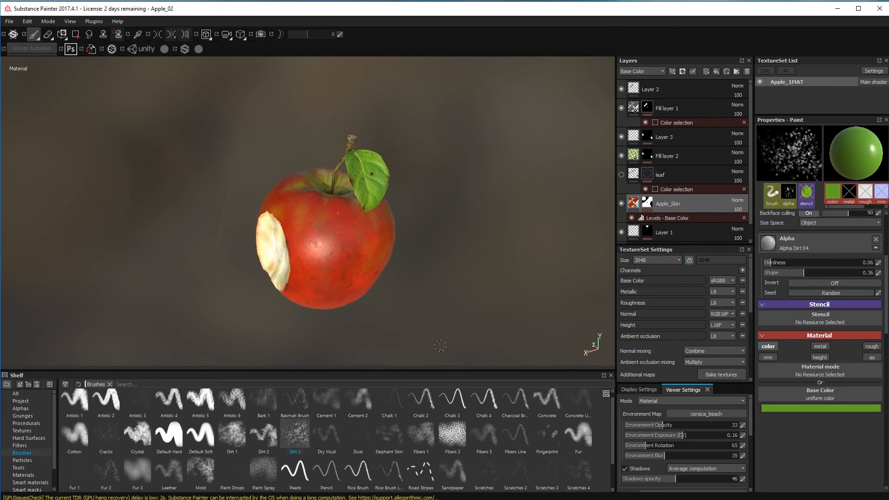